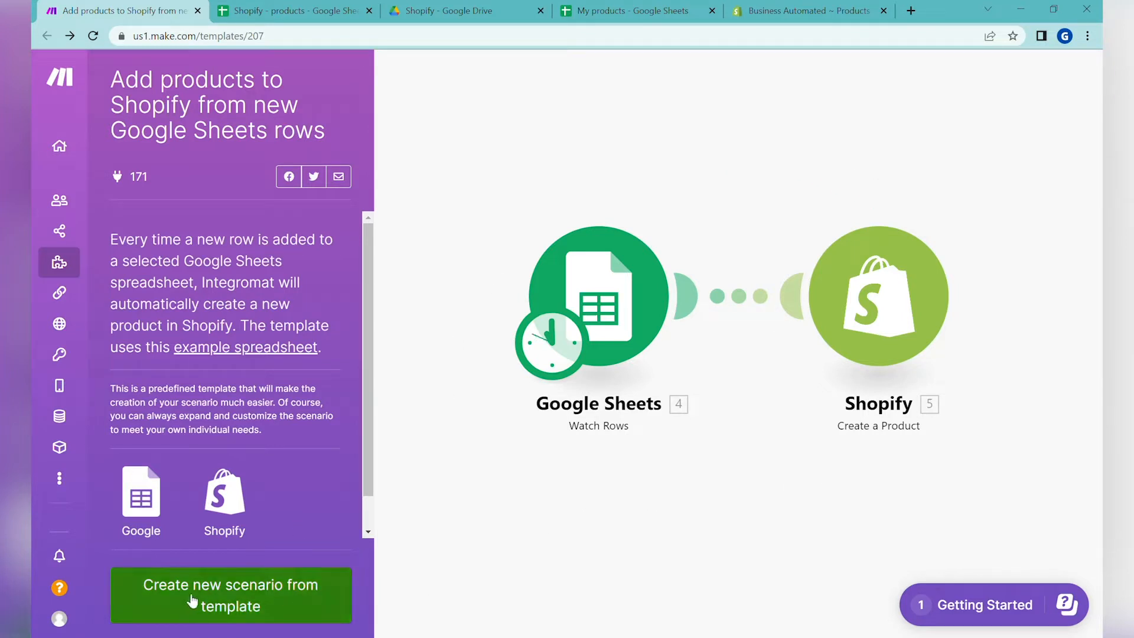
- Create a new scenario from the "Add products to Shopify from new Google Sheets rows" template
{"action": "left_click", "coordinate": [192, 601]}
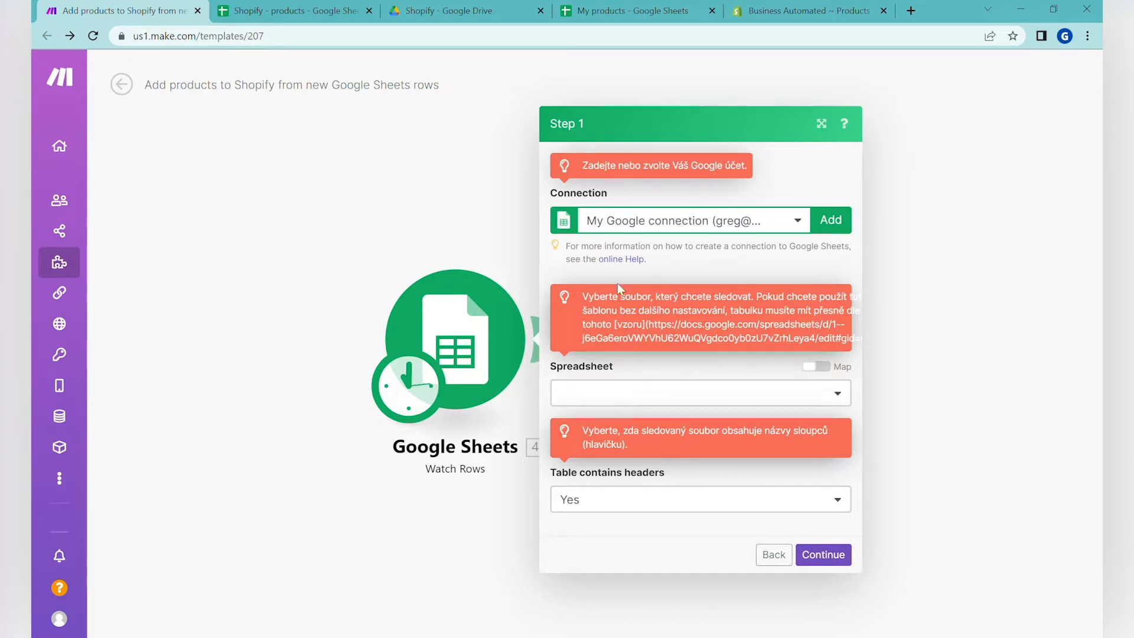
- Switch to the My products Google Sheet and examine its column headings and the vendor and SKU ID entries
{"action": "left_click", "coordinate": [623, 5]}
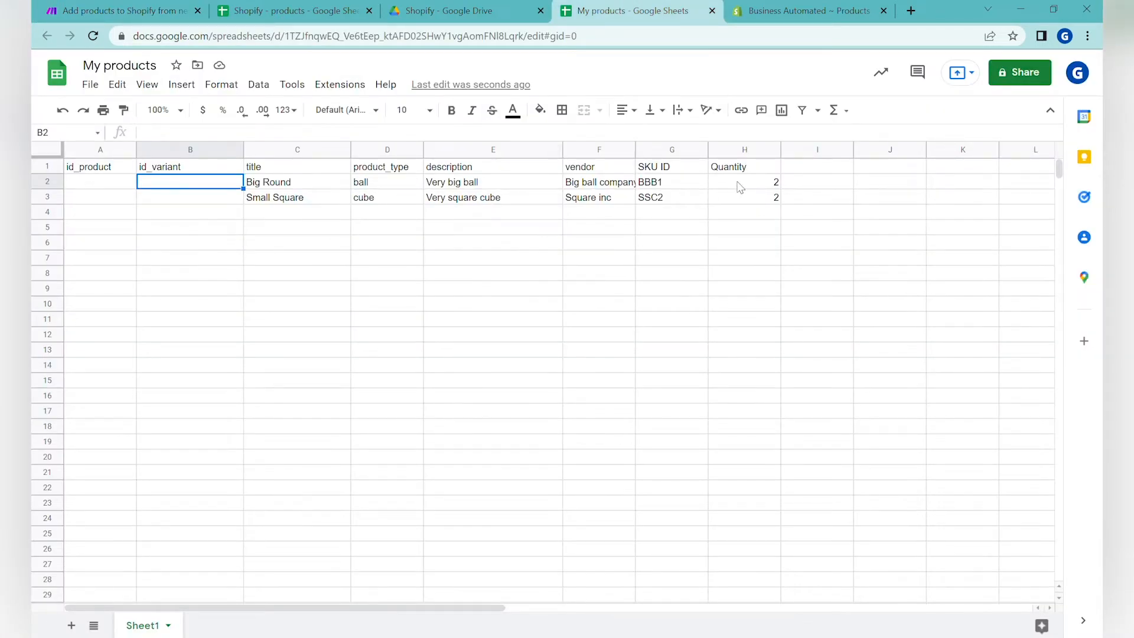
{"action": "left_click", "coordinate": [113, 170]}
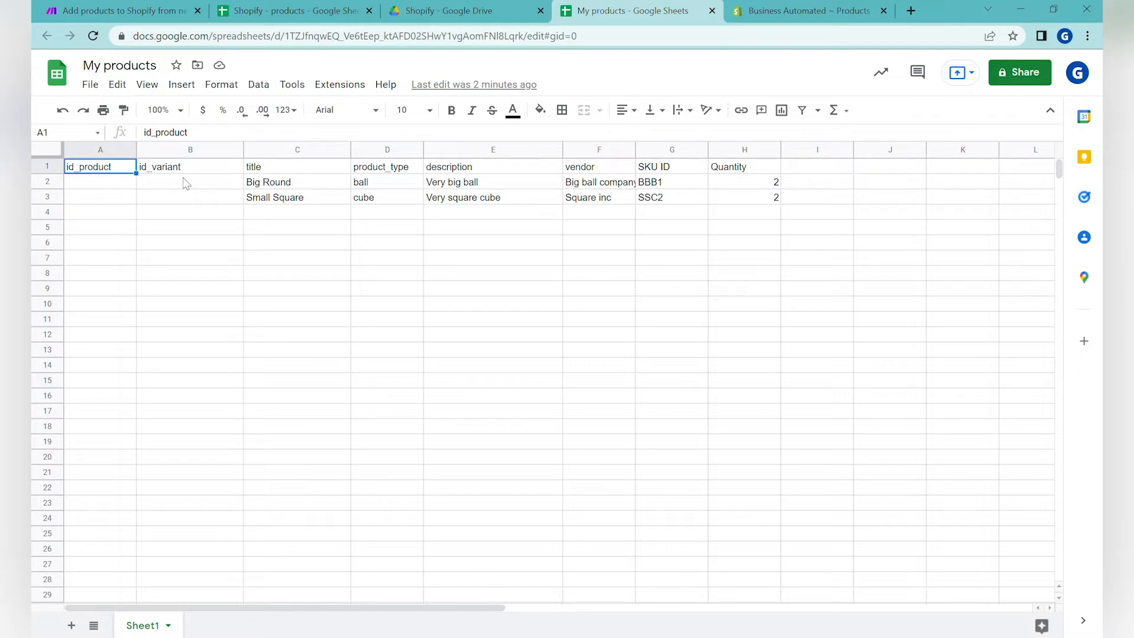
{"action": "left_click", "coordinate": [205, 172]}
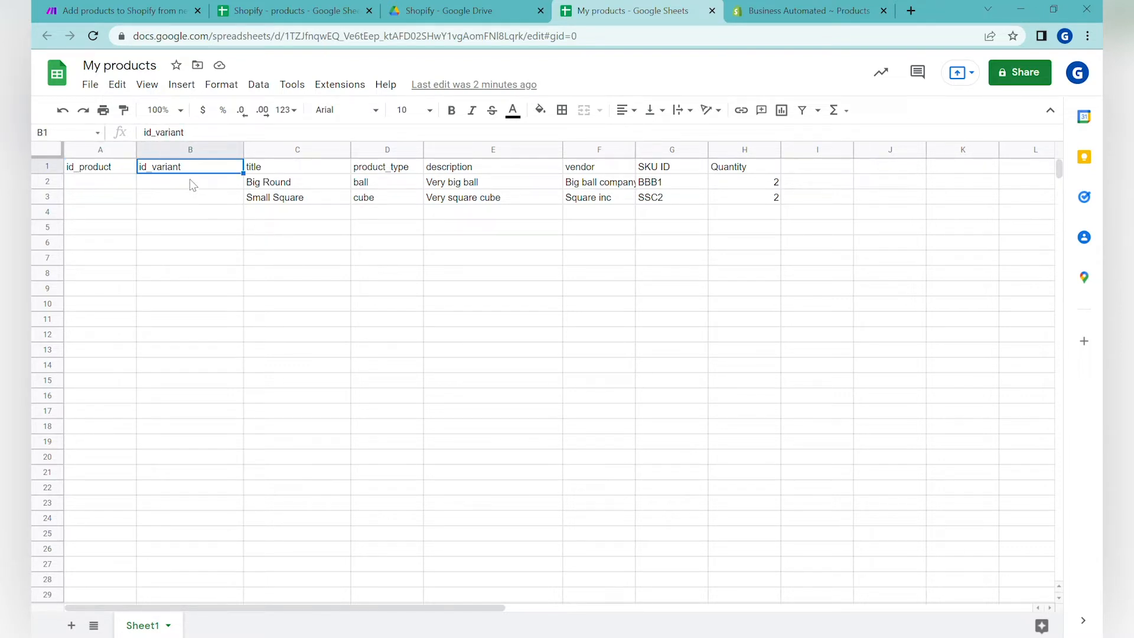
{"action": "left_click", "coordinate": [281, 171]}
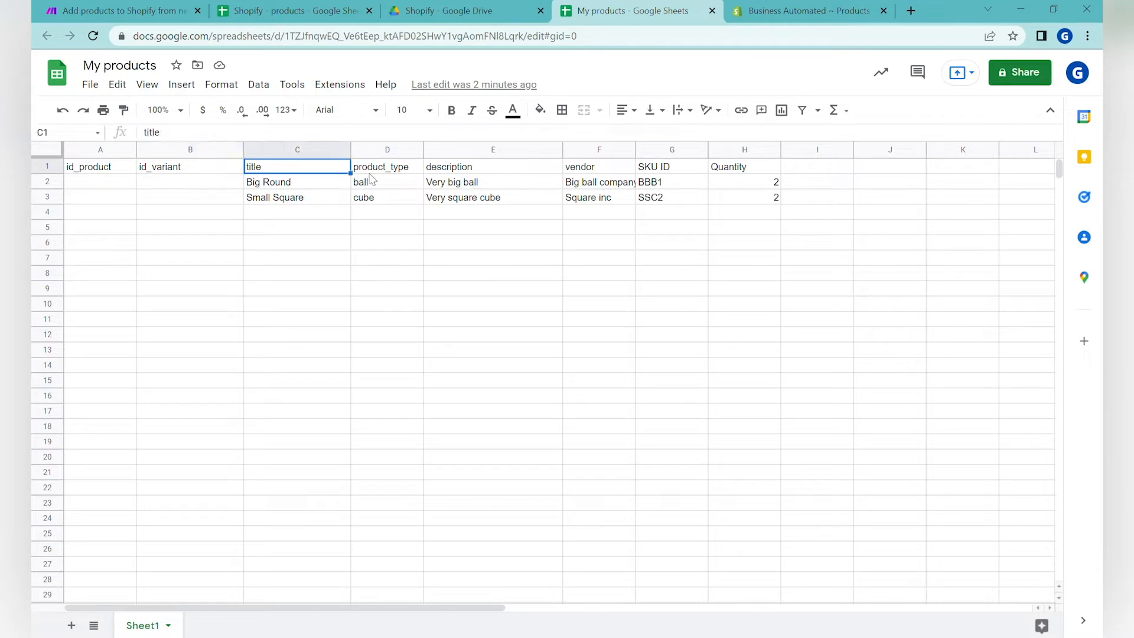
{"action": "left_click", "coordinate": [372, 172]}
{"action": "left_click", "coordinate": [488, 172]}
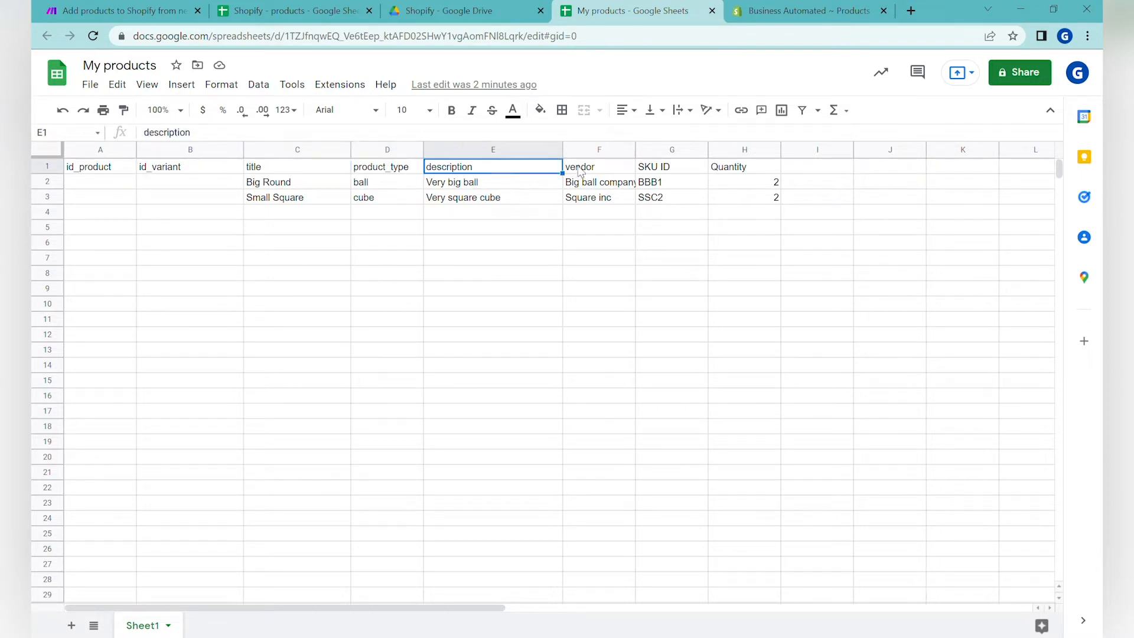
{"action": "left_click_drag", "start_coordinate": [620, 186], "coordinate": [622, 196]}
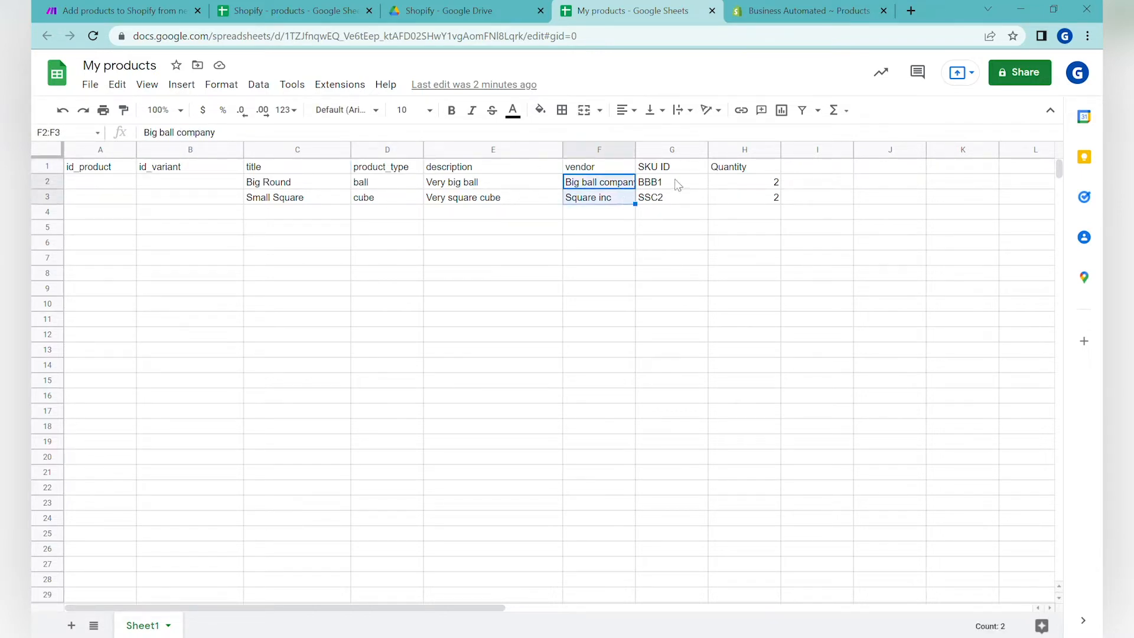
{"action": "left_click", "coordinate": [677, 185]}
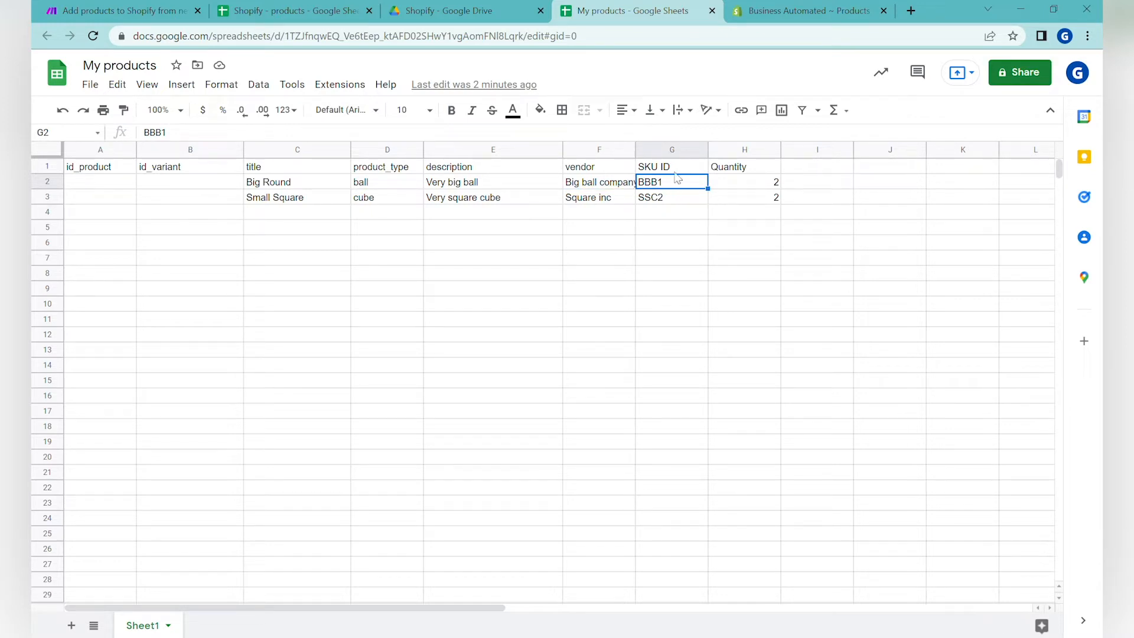
- Set the quantity of the Small Square product to 4
{"action": "left_click", "coordinate": [756, 199]}
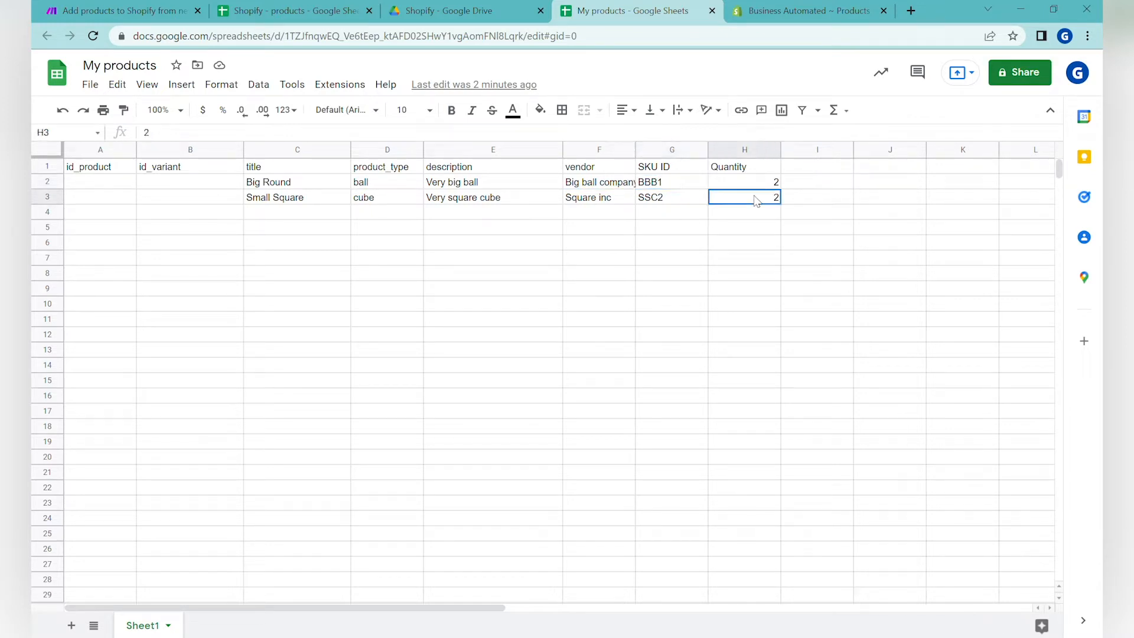
{"action": "type", "text": "4"}
{"action": "key", "text": "Return"}
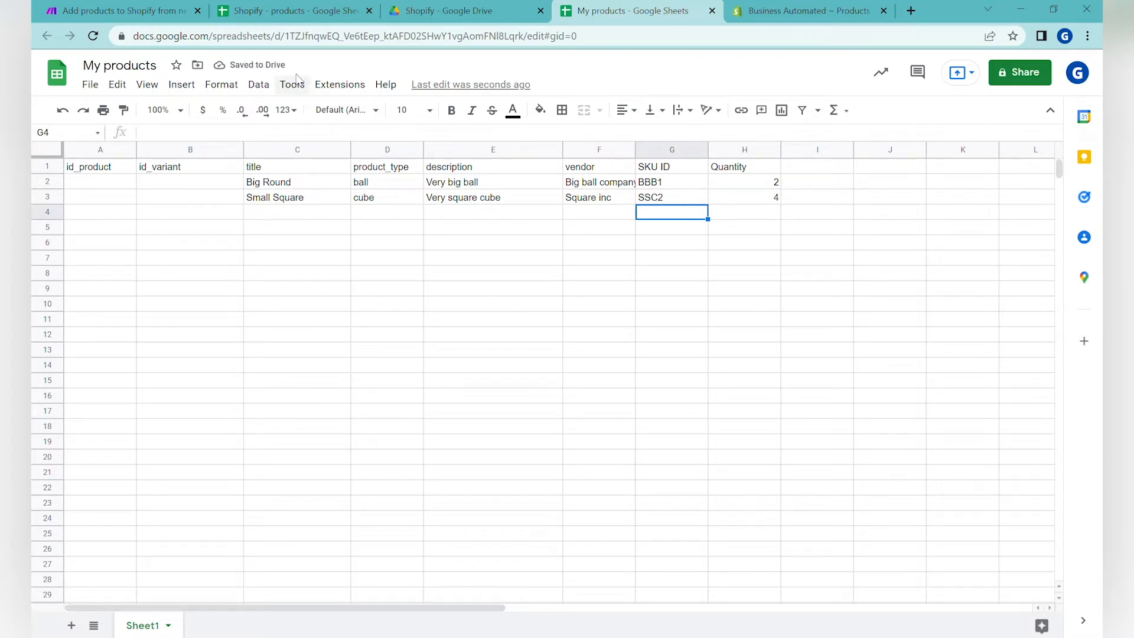
- Return to Make, have the Google Sheets trigger watch Sheet1 of My products, and complete the template setup with the existing Shopify connection
{"action": "left_click", "coordinate": [156, 8]}
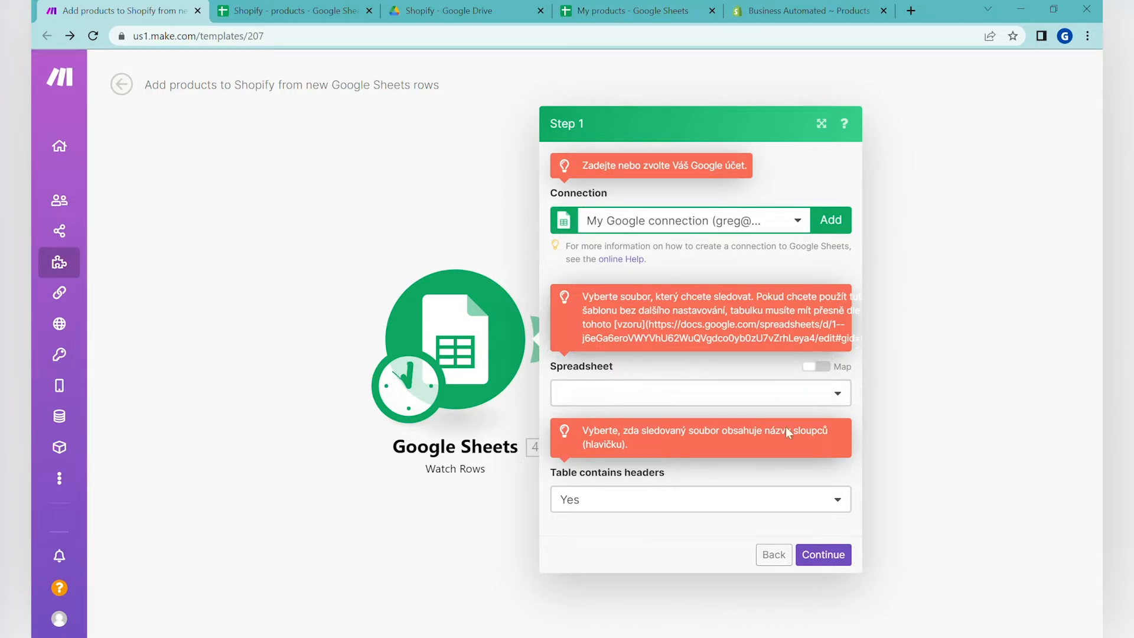
{"action": "left_click", "coordinate": [655, 401]}
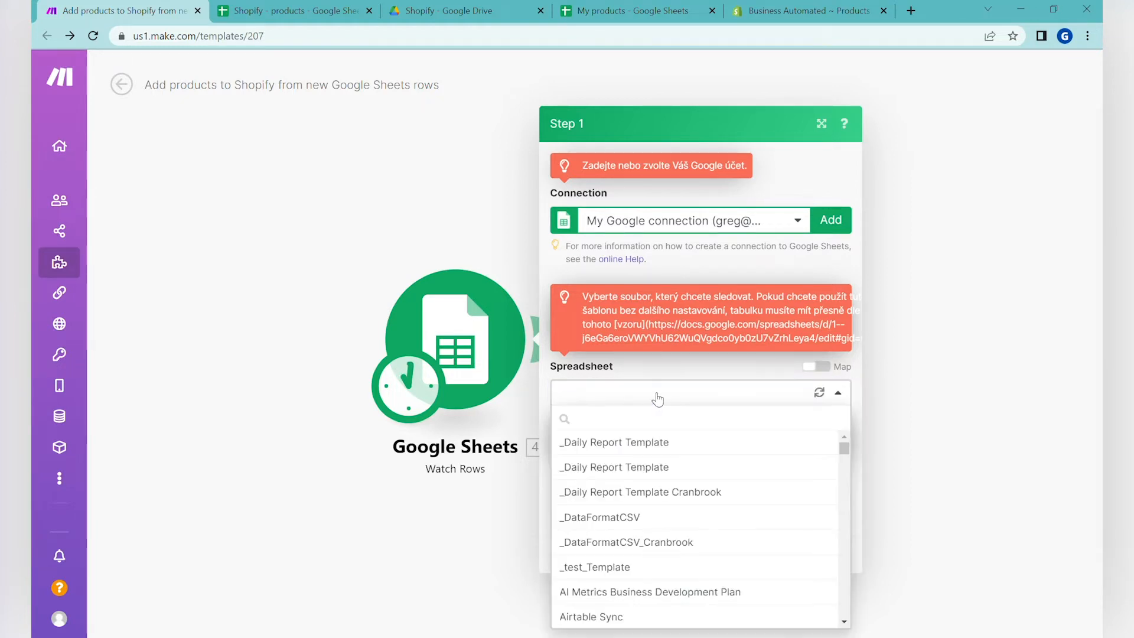
{"action": "type", "text": "my"}
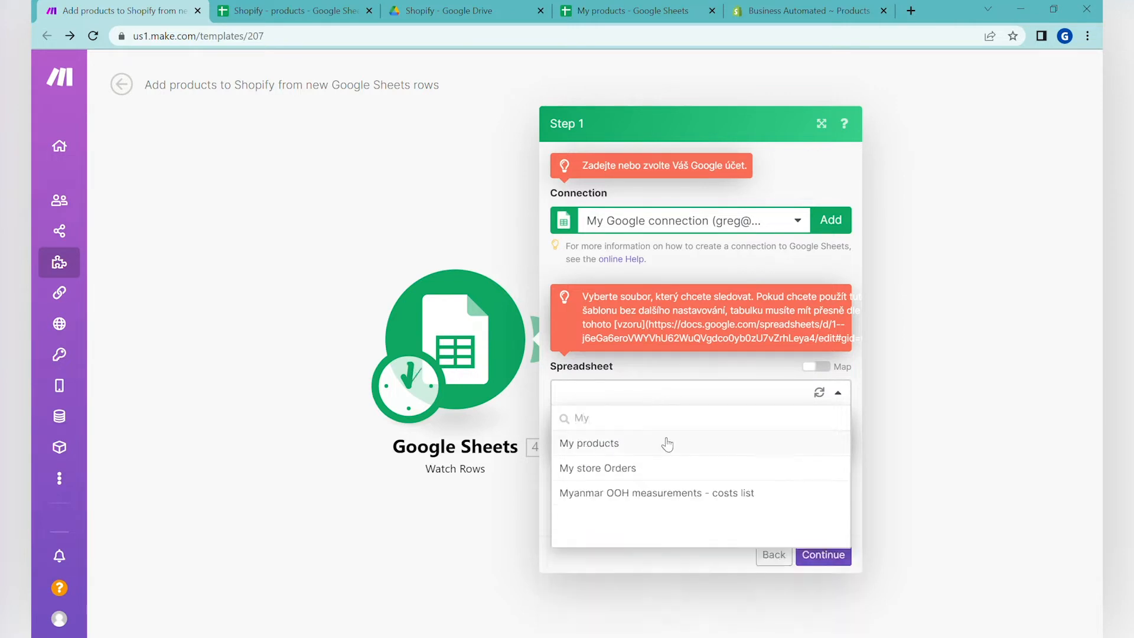
{"action": "left_click", "coordinate": [663, 440]}
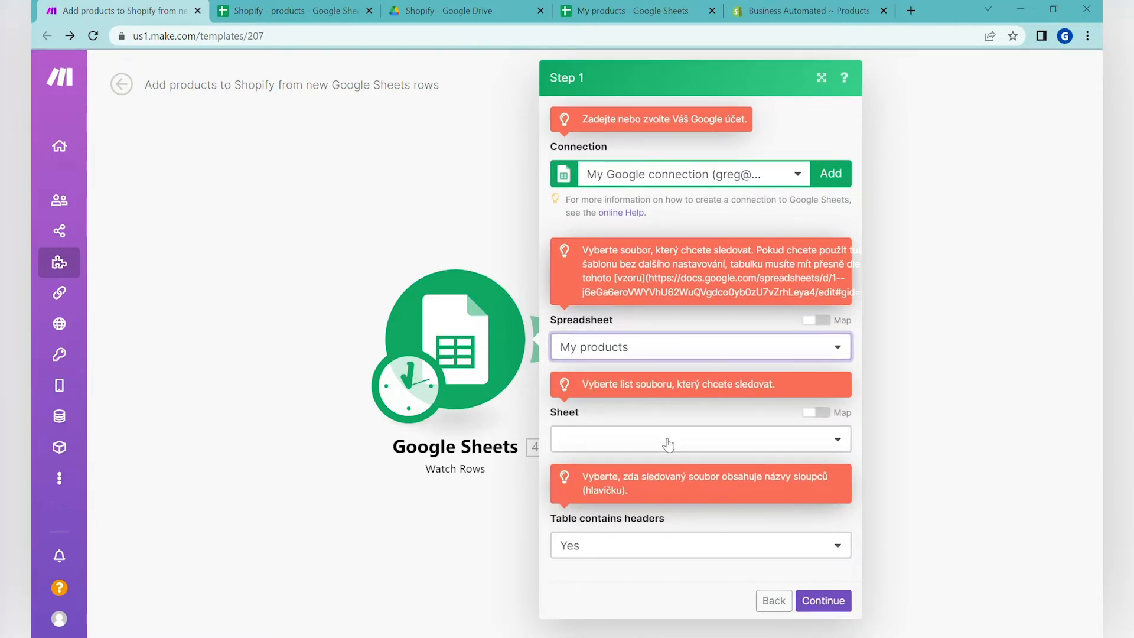
{"action": "left_click", "coordinate": [668, 444]}
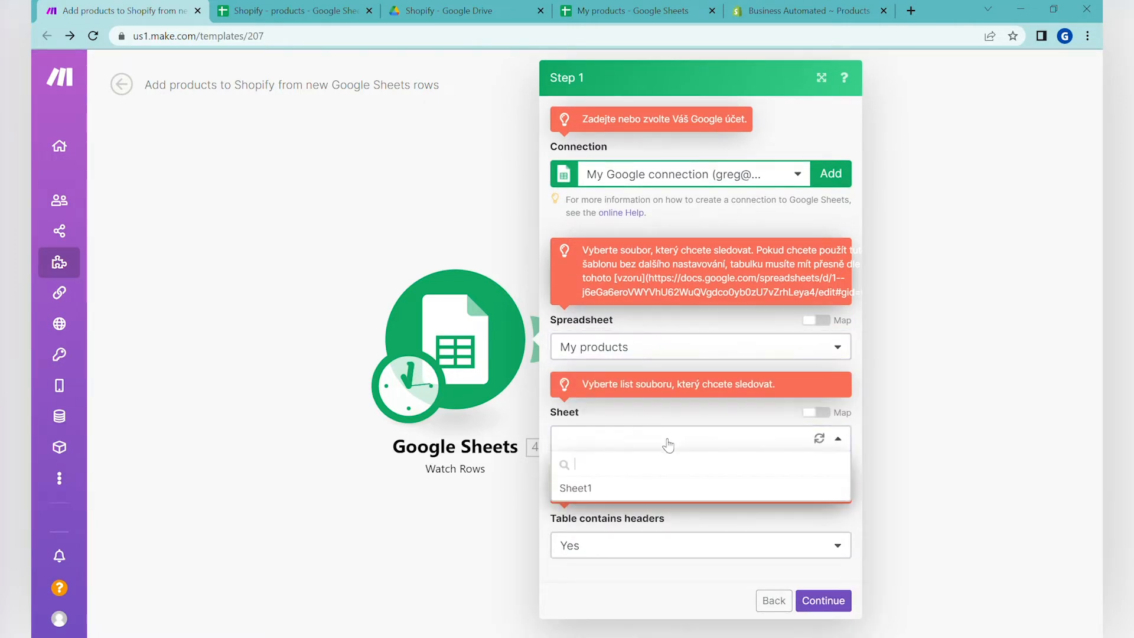
{"action": "left_click", "coordinate": [598, 491]}
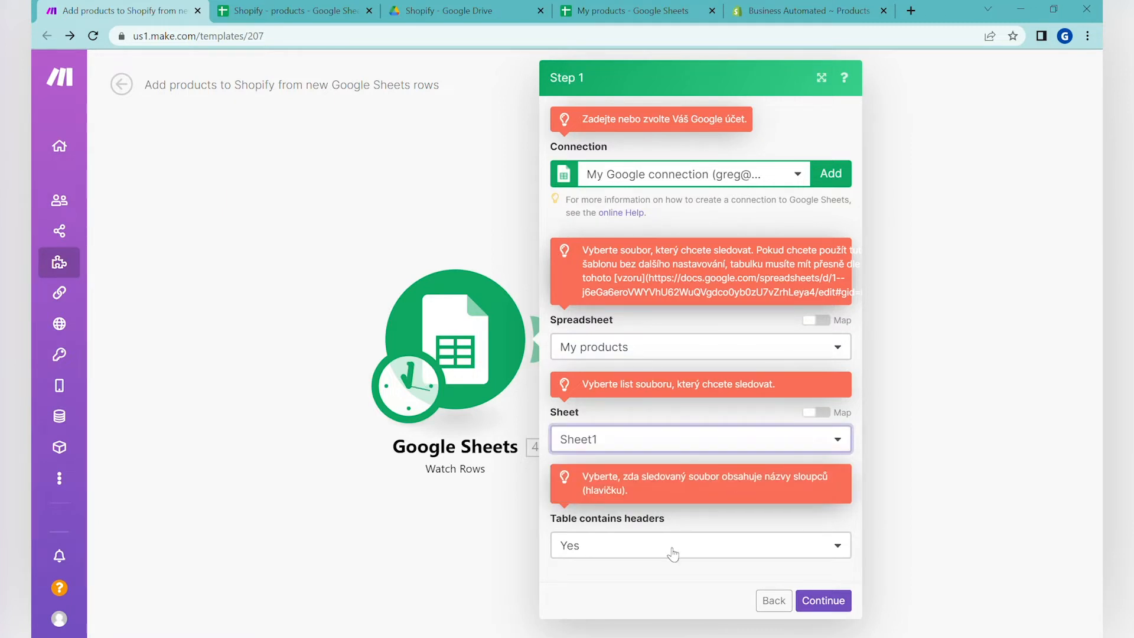
{"action": "left_click", "coordinate": [834, 602]}
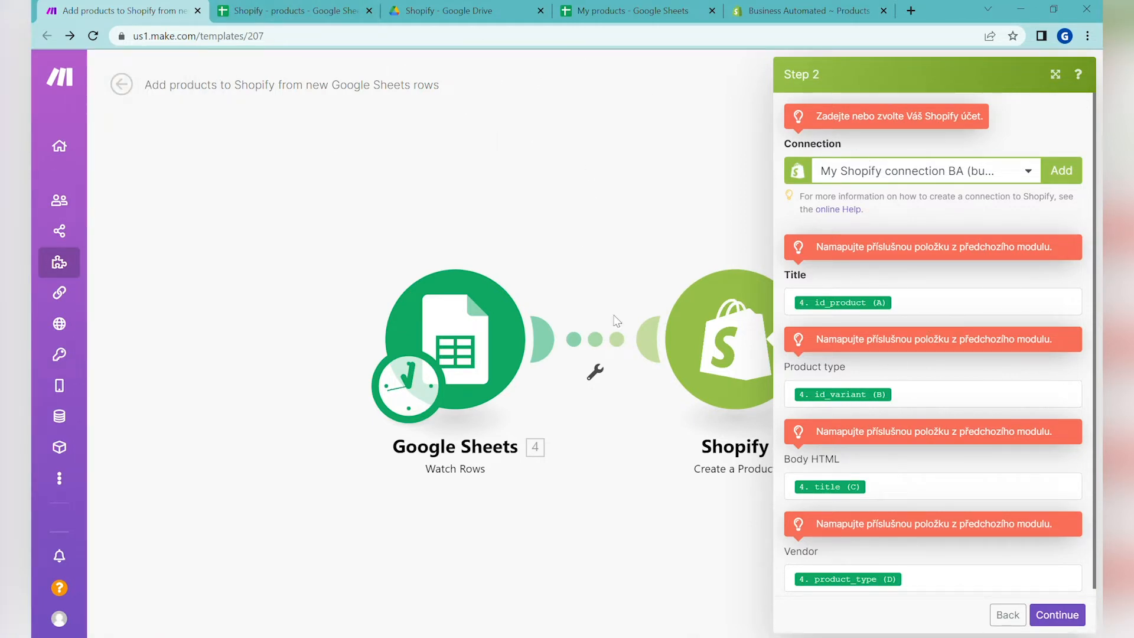
{"action": "left_click", "coordinate": [1067, 617]}
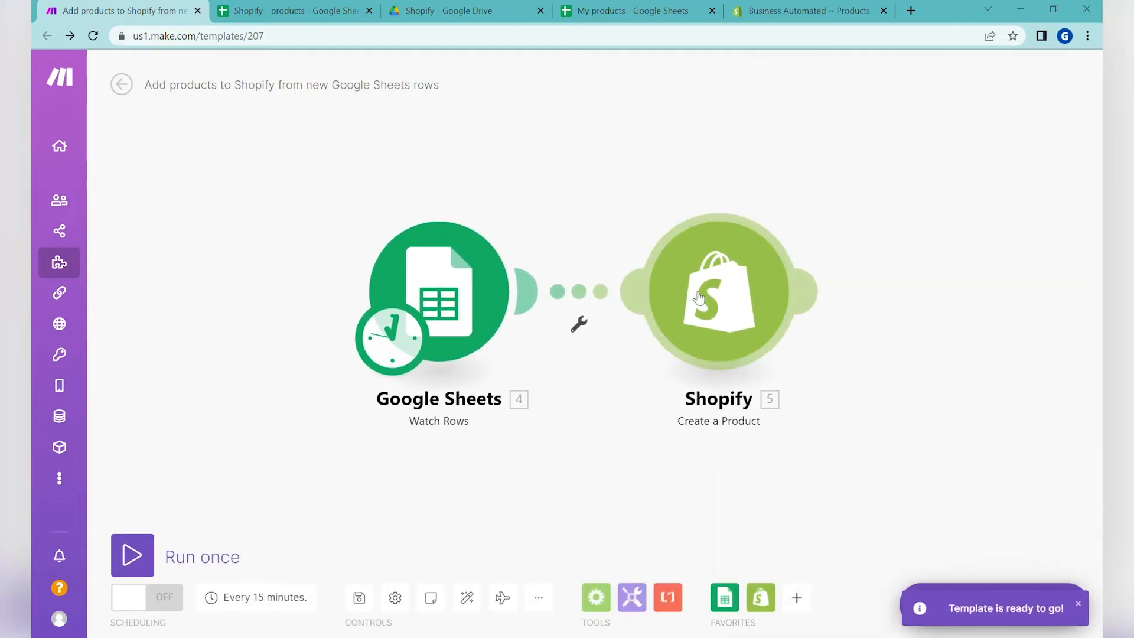
- In the Shopify Create a Product module, replace the Title mapping with title (C) from the Google Sheets module
{"action": "left_click", "coordinate": [730, 282]}
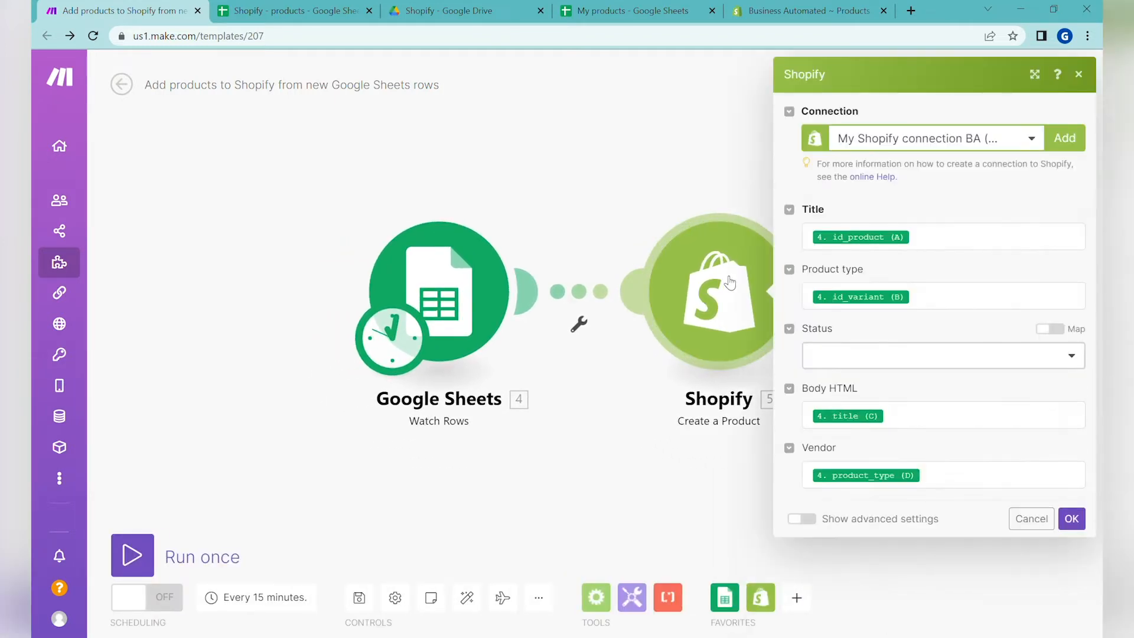
{"action": "left_click", "coordinate": [977, 237]}
{"action": "key", "text": "BackSpace"}
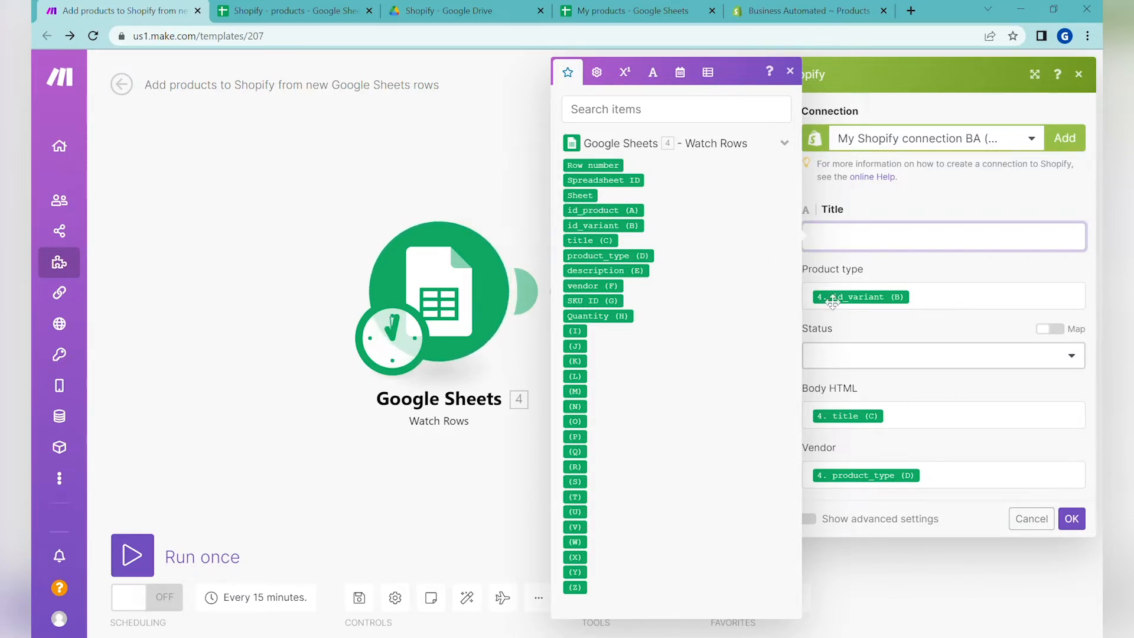
{"action": "left_click", "coordinate": [607, 246]}
{"action": "left_click", "coordinate": [607, 248]}
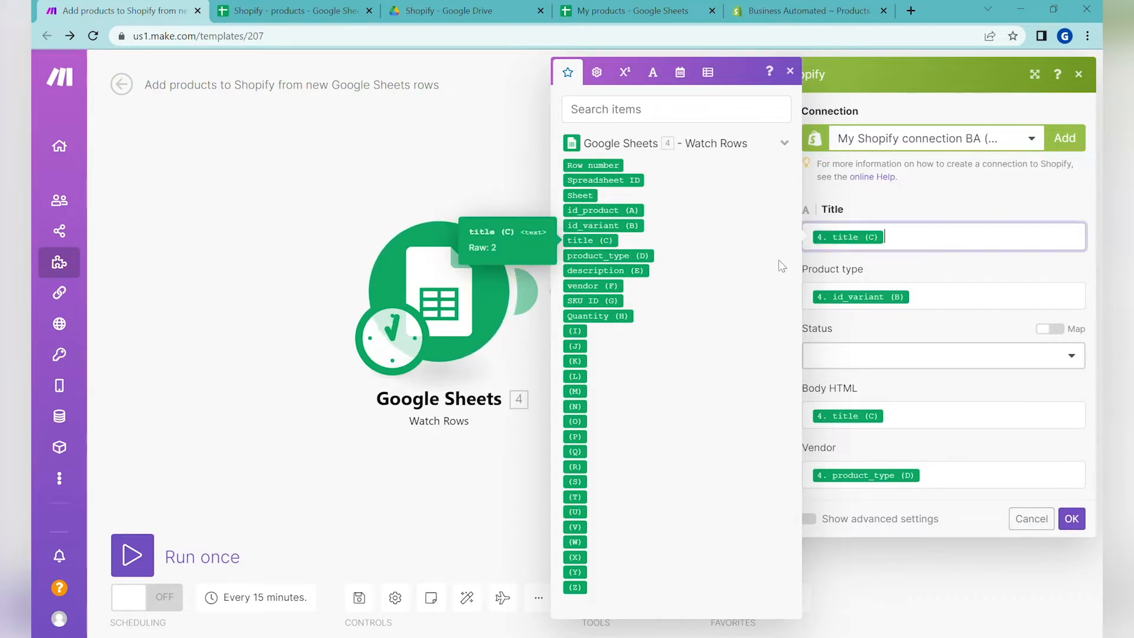
- Replace the Product type mapping with product_type (D) and set the product Status to Draft
{"action": "left_click", "coordinate": [938, 278]}
{"action": "left_click", "coordinate": [944, 304]}
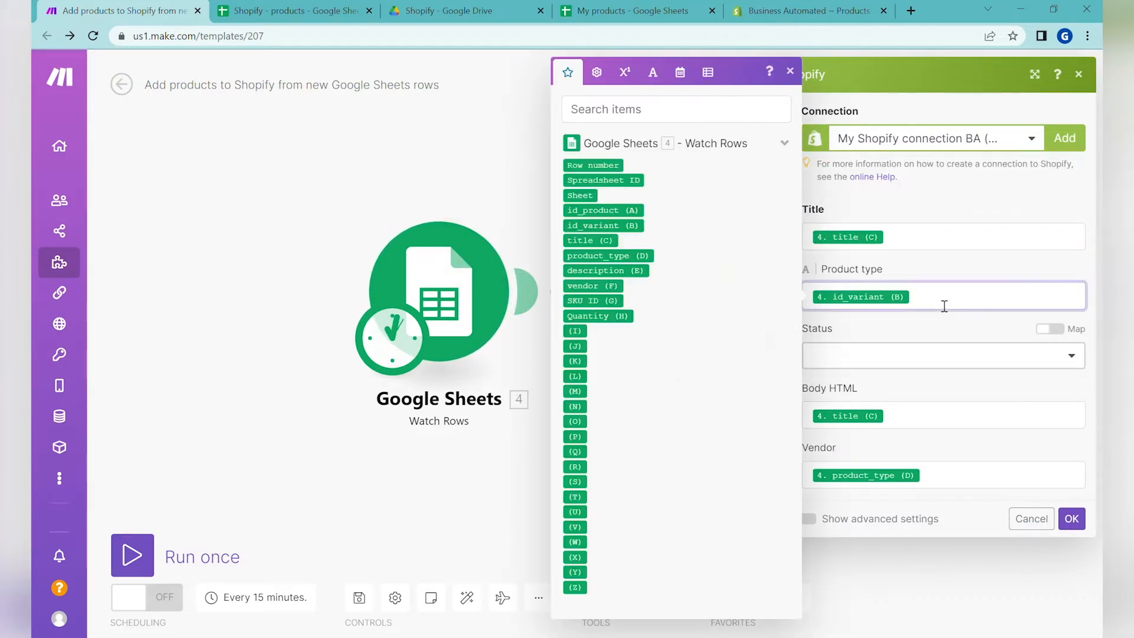
{"action": "key", "text": "BackSpace"}
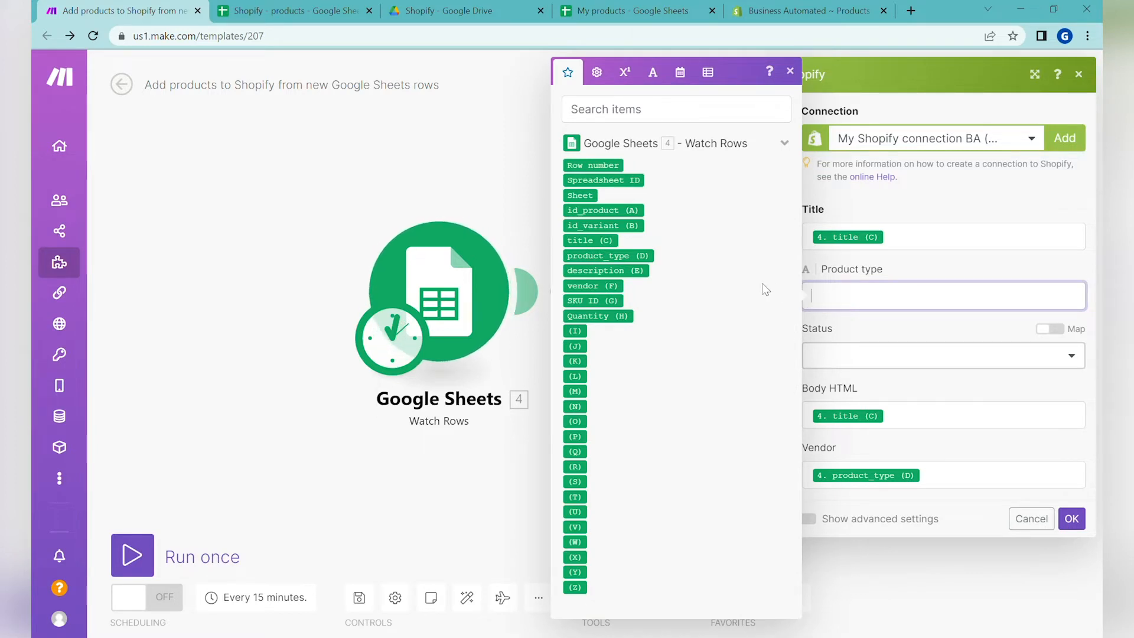
{"action": "left_click", "coordinate": [615, 266]}
{"action": "left_click", "coordinate": [1030, 362]}
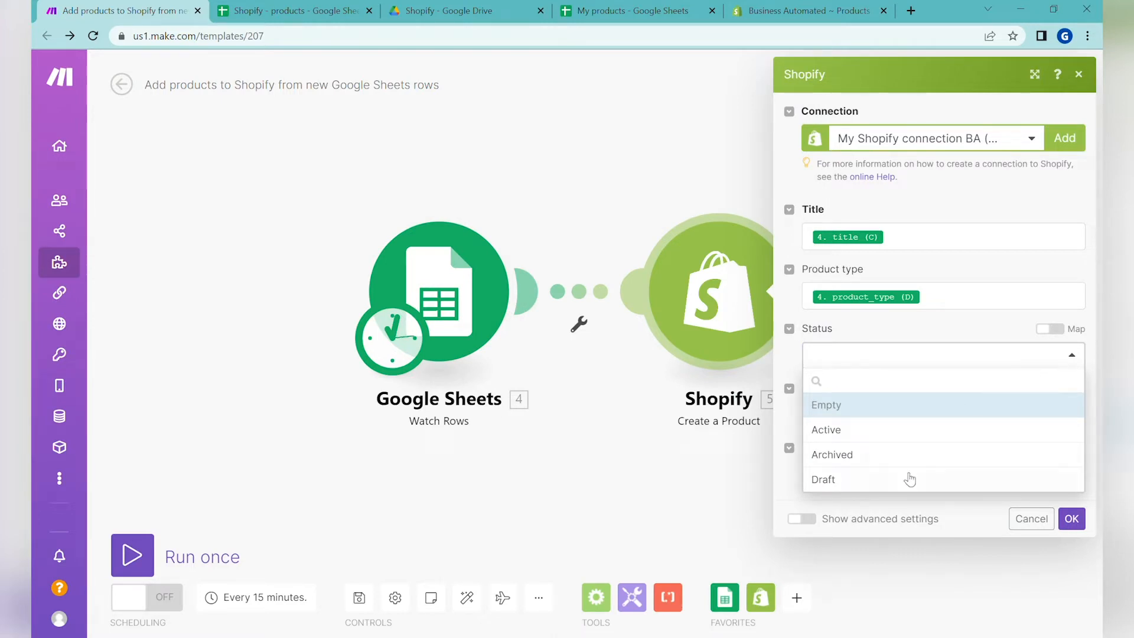
{"action": "left_click", "coordinate": [870, 486]}
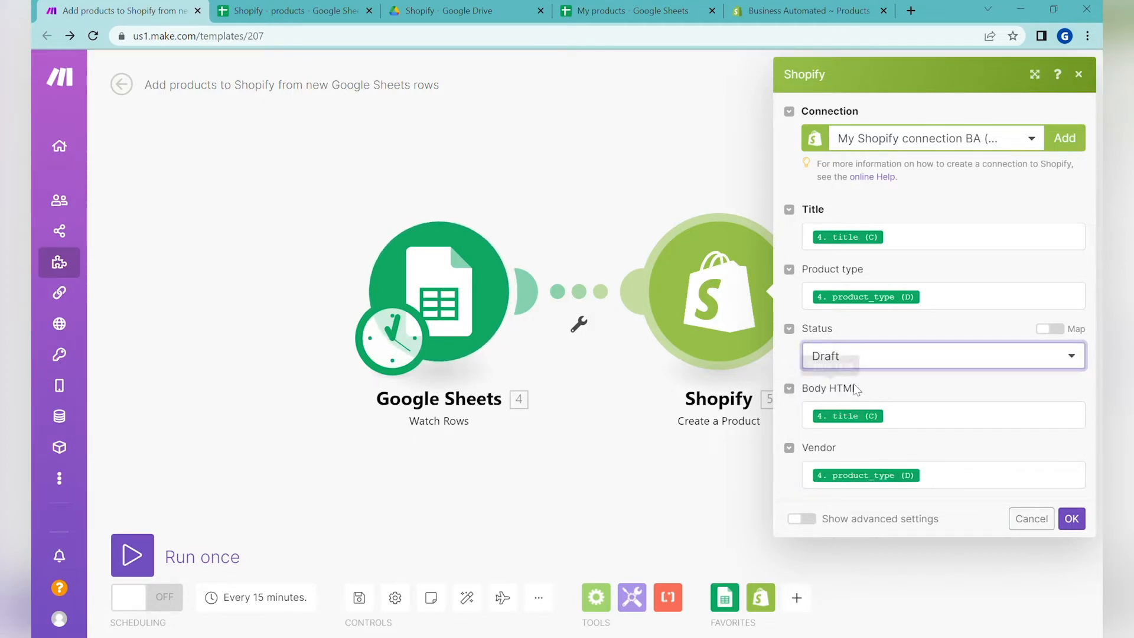
- Map Body HTML to description (E) and Vendor to product_type (D), replacing their existing mappings
{"action": "left_click", "coordinate": [917, 415]}
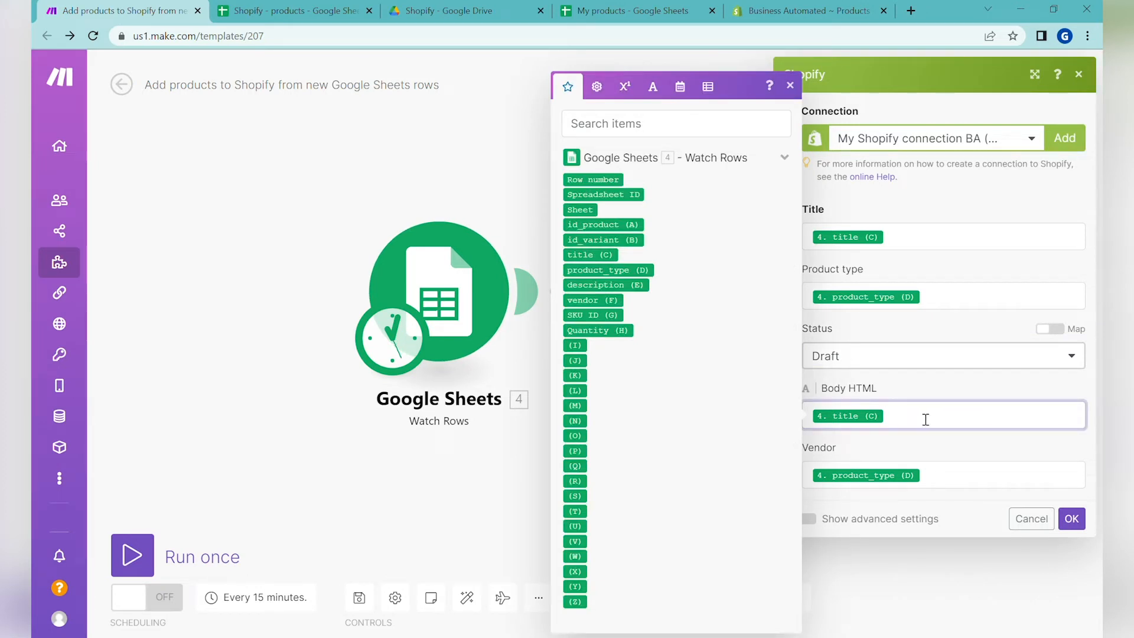
{"action": "key", "text": "BackSpace"}
{"action": "left_click", "coordinate": [607, 285]}
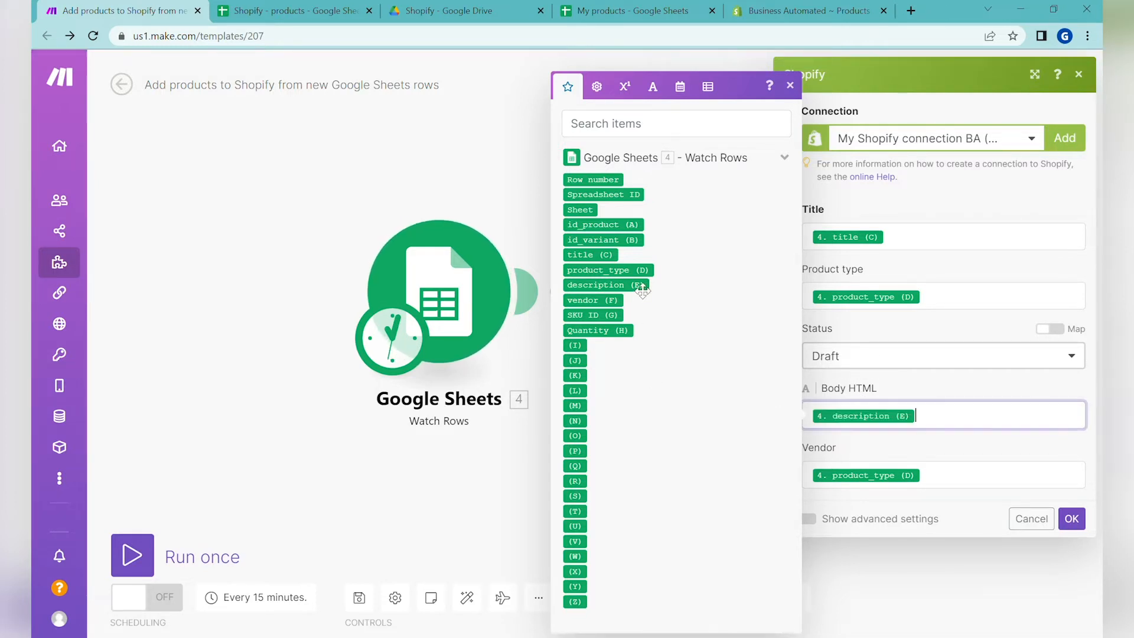
{"action": "left_click", "coordinate": [960, 482]}
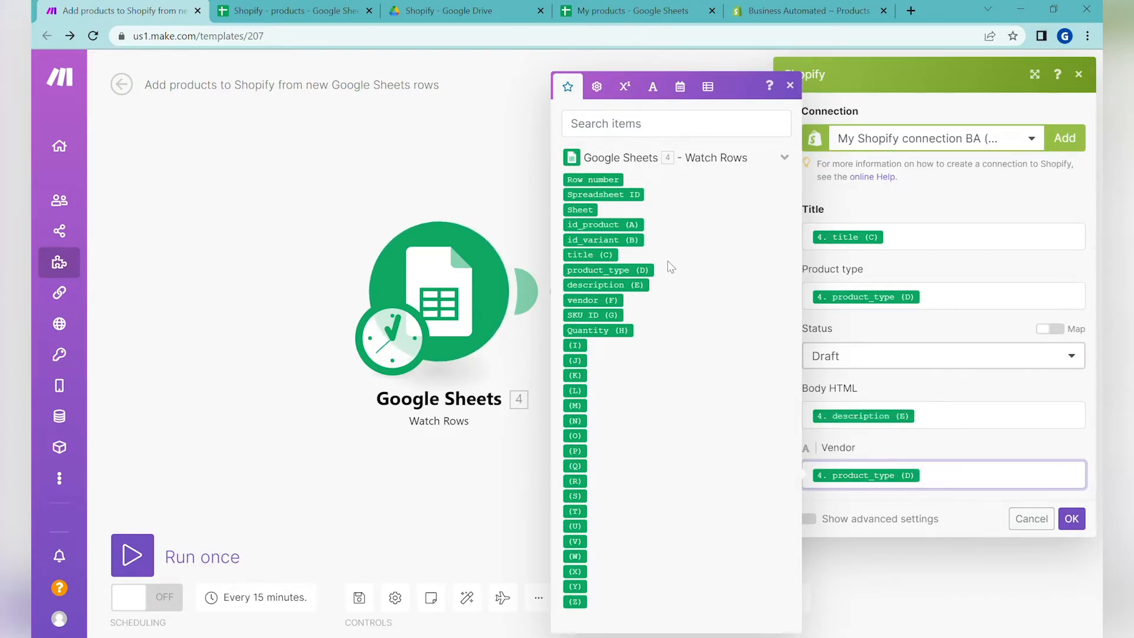
{"action": "key", "text": "BackSpace"}
{"action": "left_click", "coordinate": [628, 273]}
- Show the Shopify module's advanced settings and examine the Published scope choices and the other extra product fields
{"action": "left_click", "coordinate": [944, 511]}
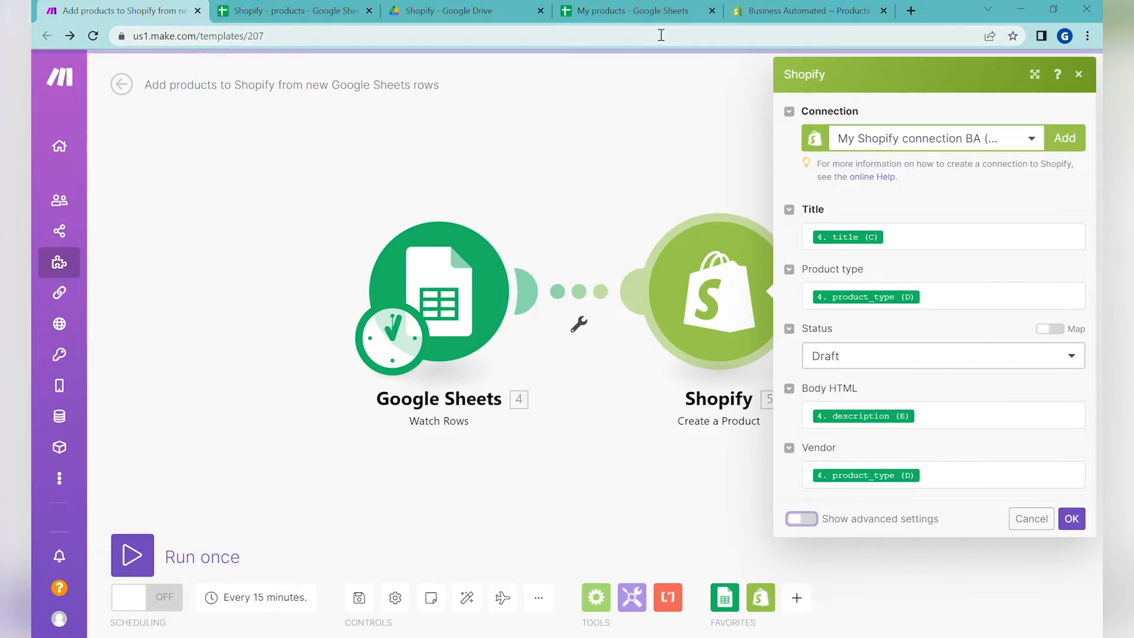
{"action": "left_click", "coordinate": [810, 520]}
{"action": "scroll", "coordinate": [916, 404], "scroll_direction": "down", "scroll_amount": 3}
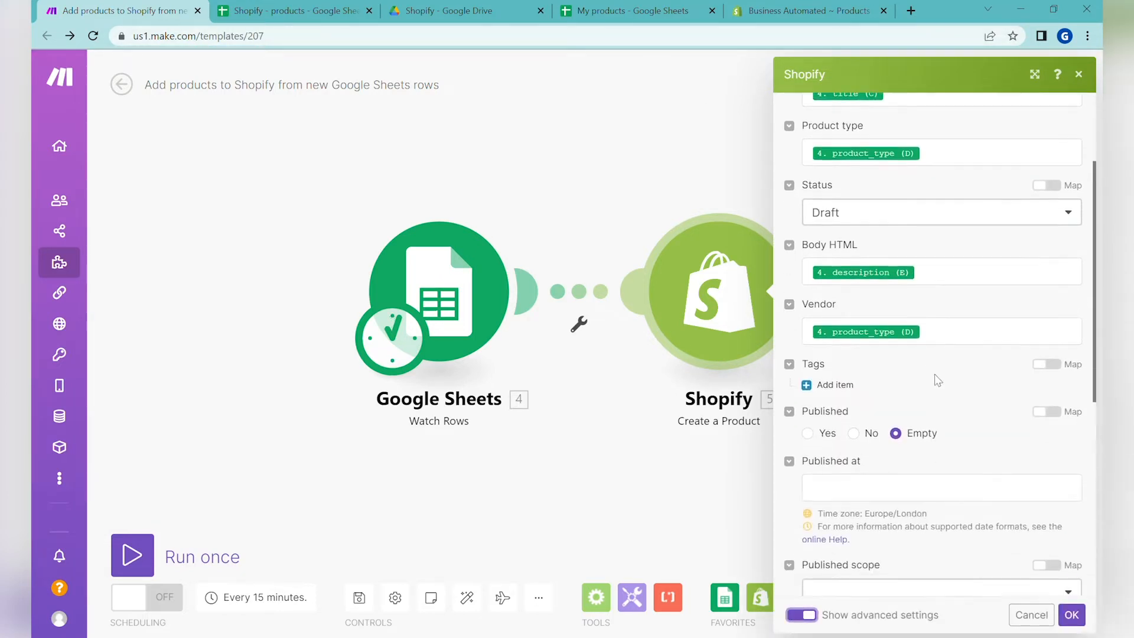
{"action": "scroll", "coordinate": [891, 365], "scroll_direction": "down", "scroll_amount": 1}
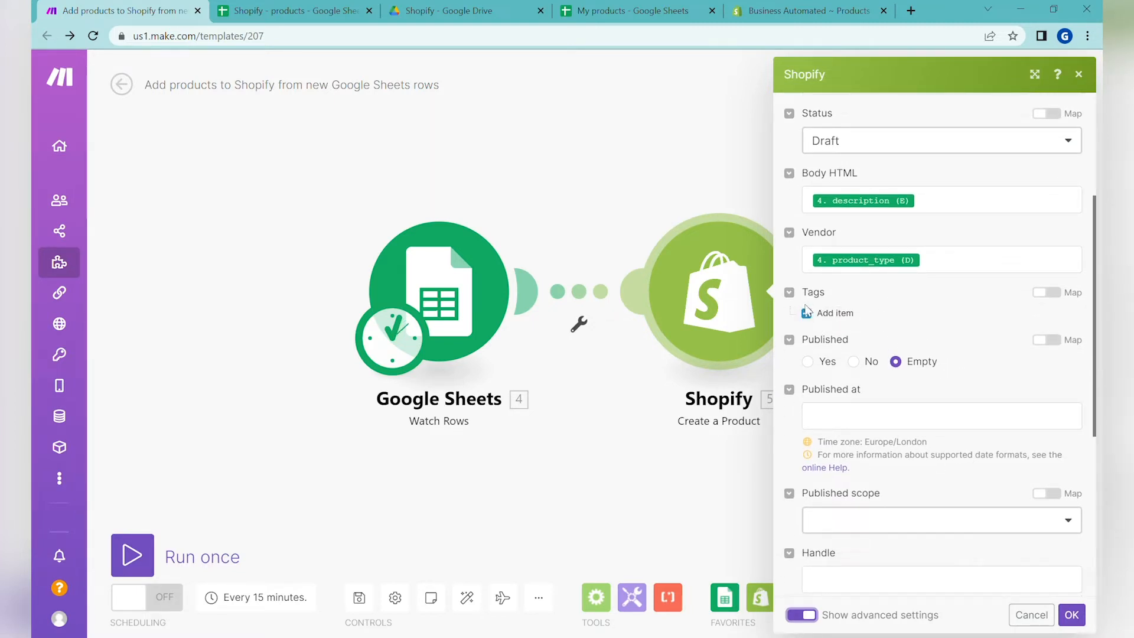
{"action": "scroll", "coordinate": [954, 479], "scroll_direction": "down", "scroll_amount": 3}
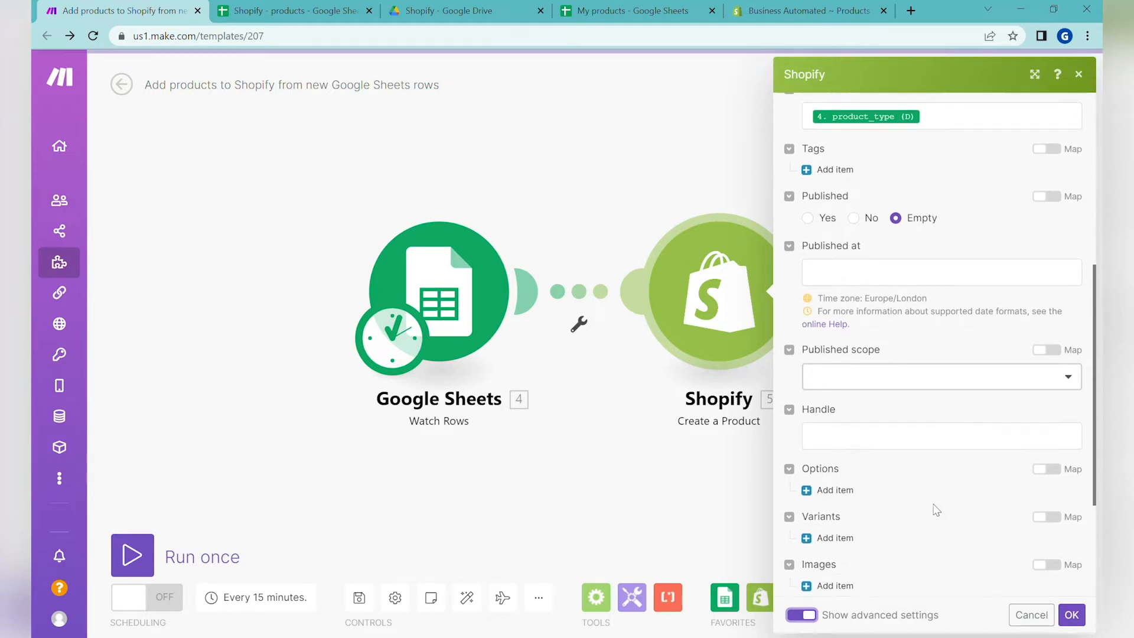
{"action": "left_click", "coordinate": [866, 376]}
{"action": "left_click", "coordinate": [969, 353]}
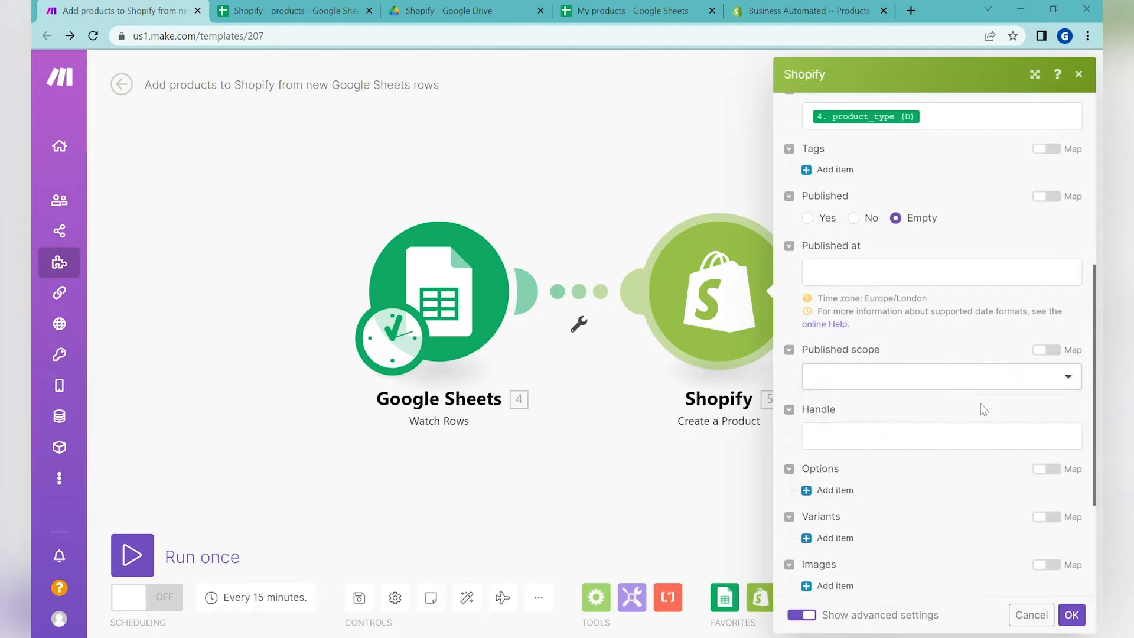
{"action": "left_click", "coordinate": [933, 373]}
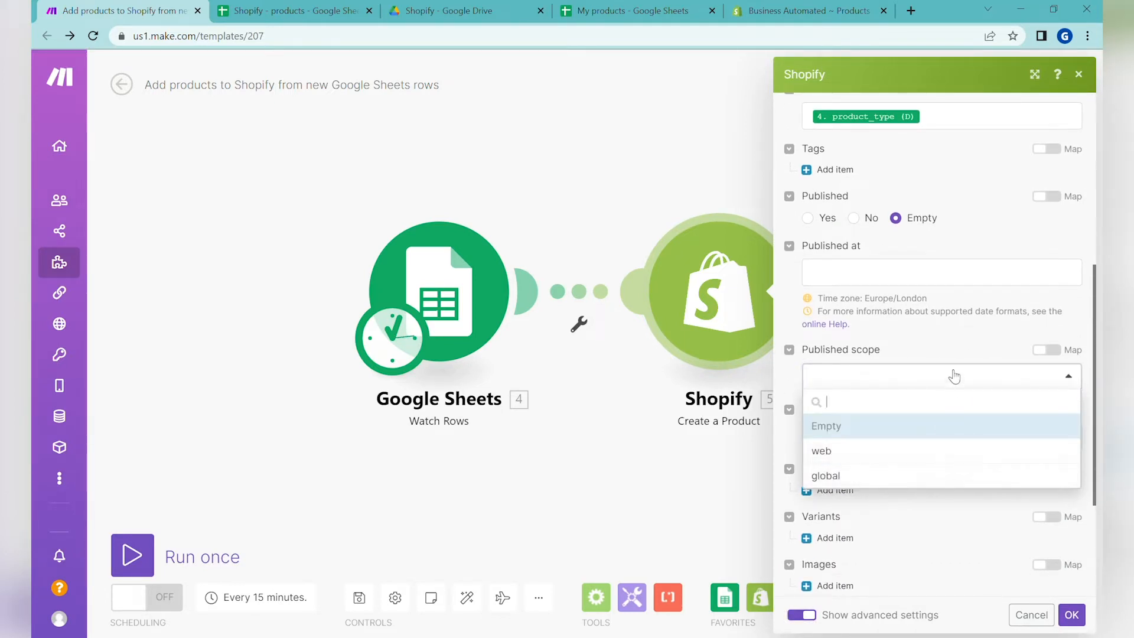
{"action": "left_click", "coordinate": [940, 349]}
{"action": "scroll", "coordinate": [924, 465], "scroll_direction": "down", "scroll_amount": 3}
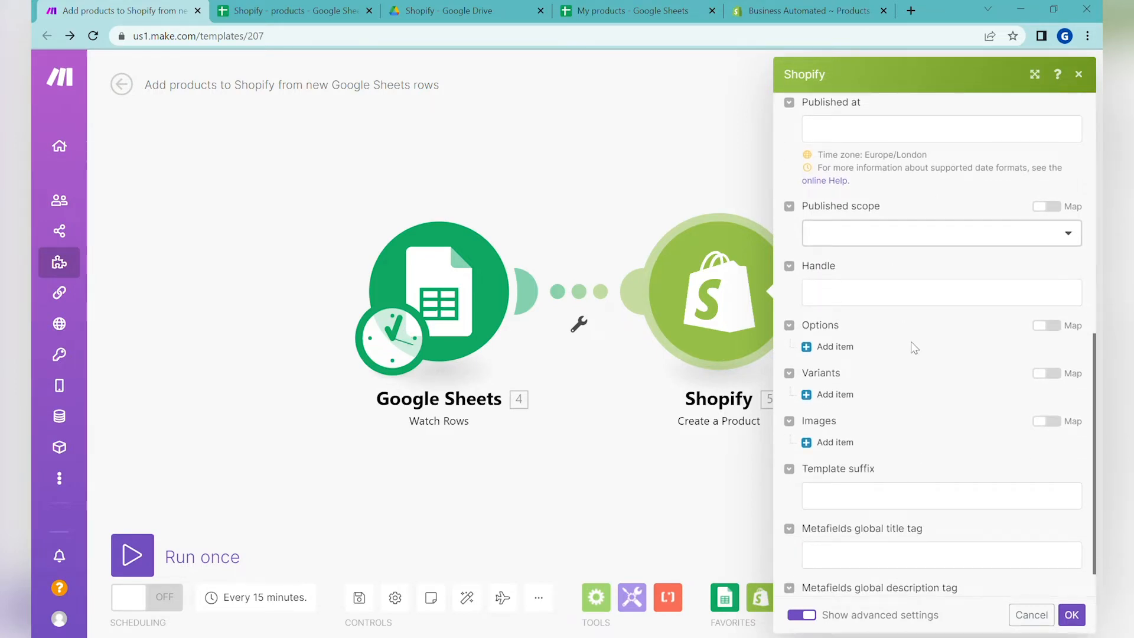
- Add a first item to the Variants of the Shopify Create a Product module
{"action": "scroll", "coordinate": [916, 360], "scroll_direction": "down", "scroll_amount": 1}
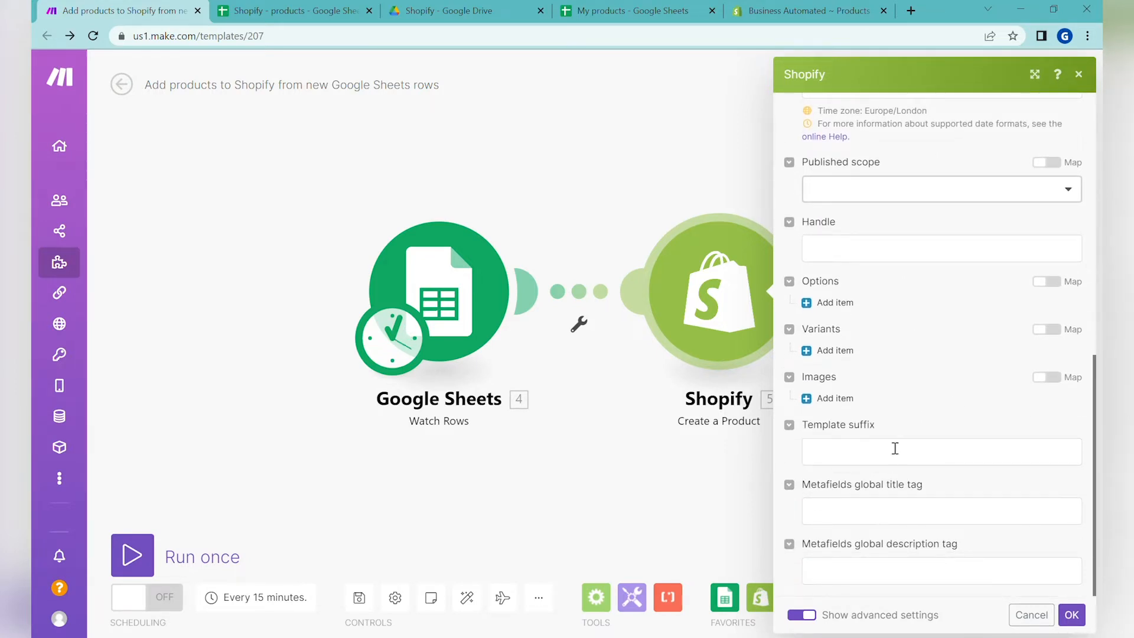
{"action": "left_click", "coordinate": [847, 354]}
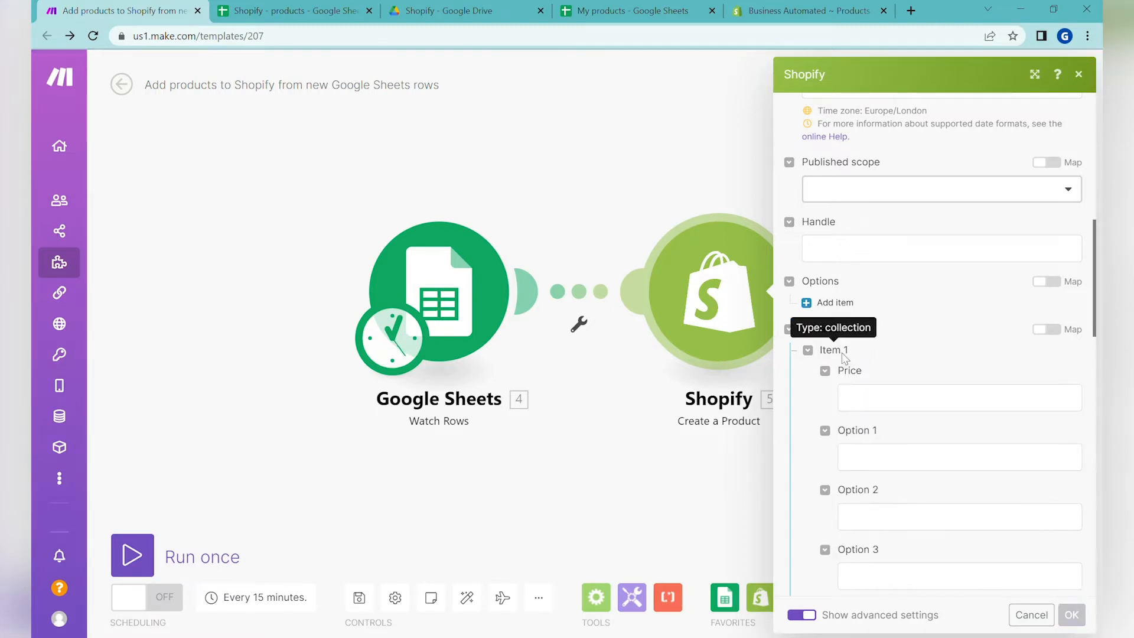
{"action": "scroll", "coordinate": [937, 394], "scroll_direction": "down", "scroll_amount": 2}
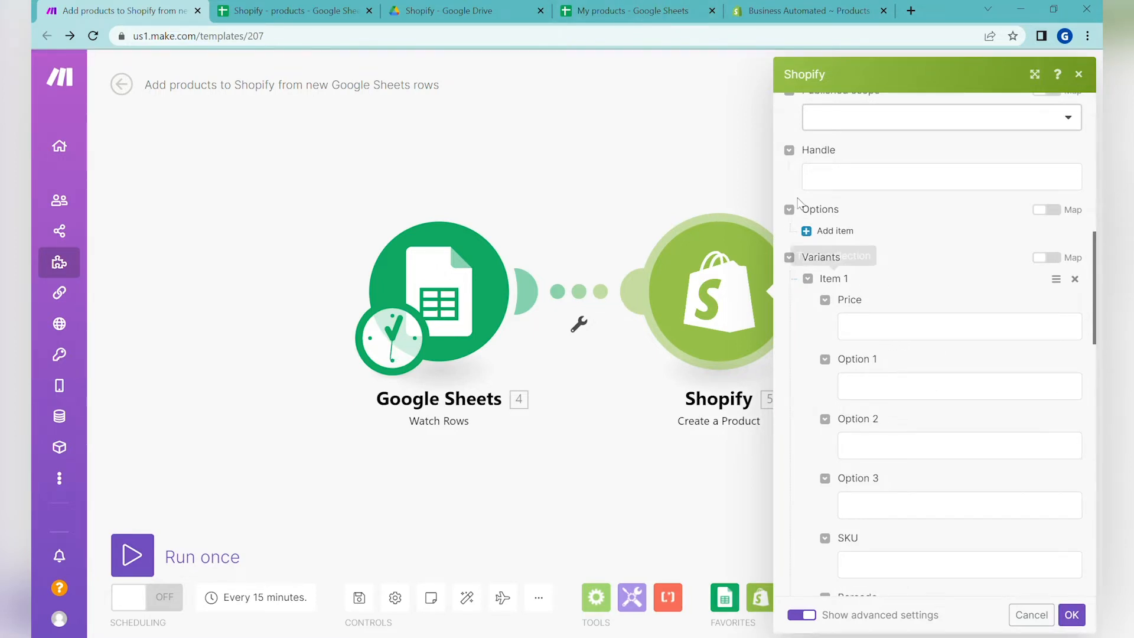
- In the My products Google Sheet, add a Price column I with 55 for Big Round and 56 for Small Square
{"action": "left_click", "coordinate": [652, 11]}
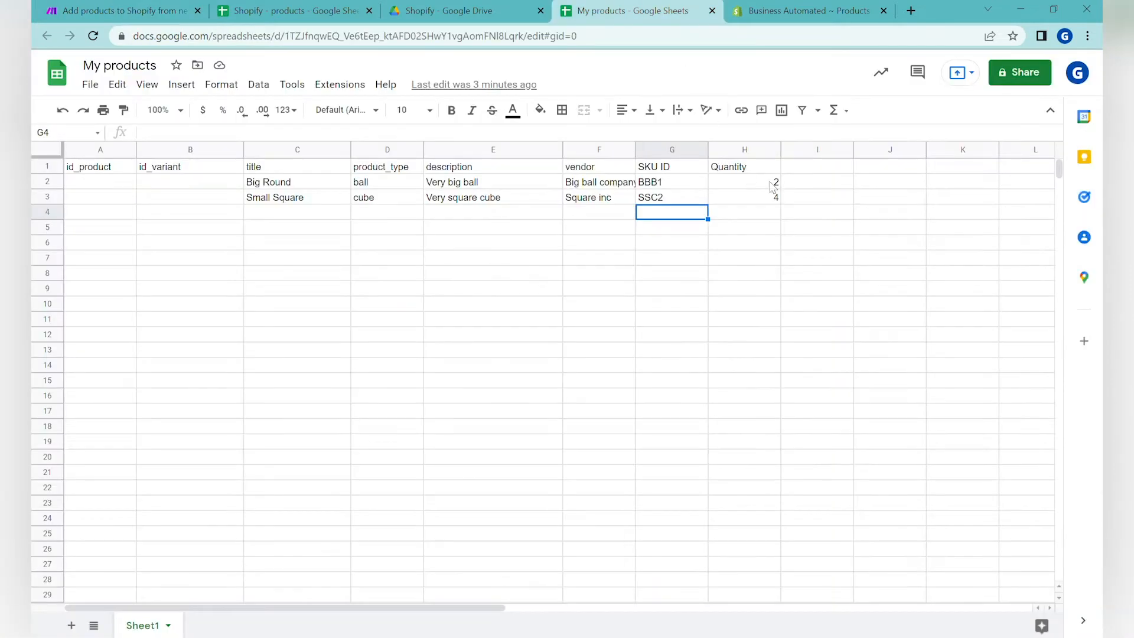
{"action": "left_click", "coordinate": [832, 171]}
{"action": "type", "text": "Price"}
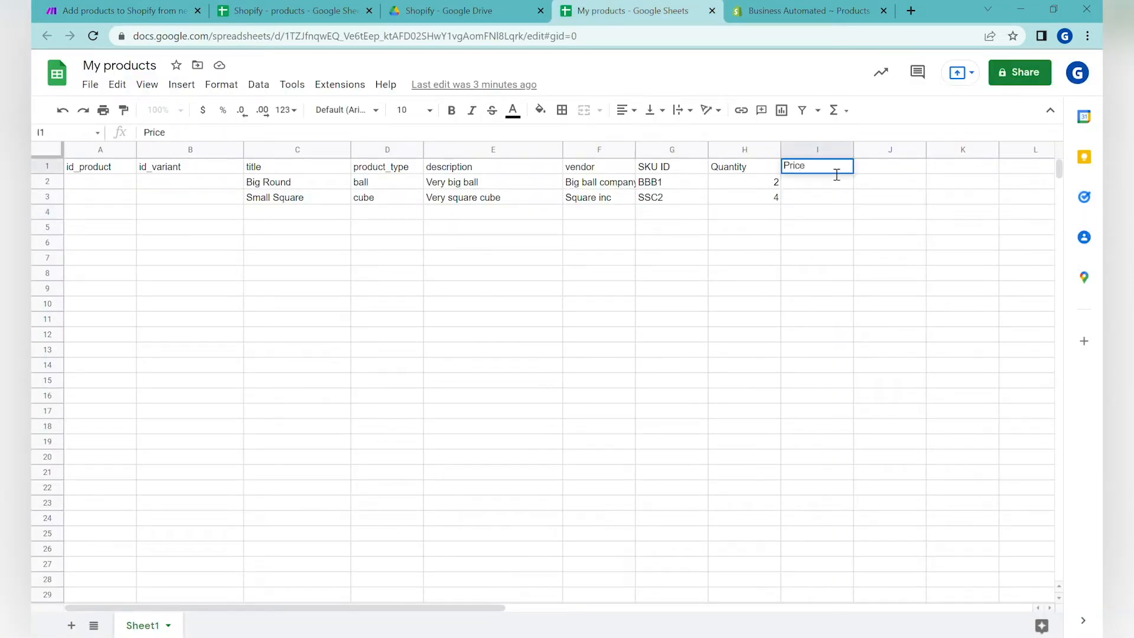
{"action": "key", "text": "Return"}
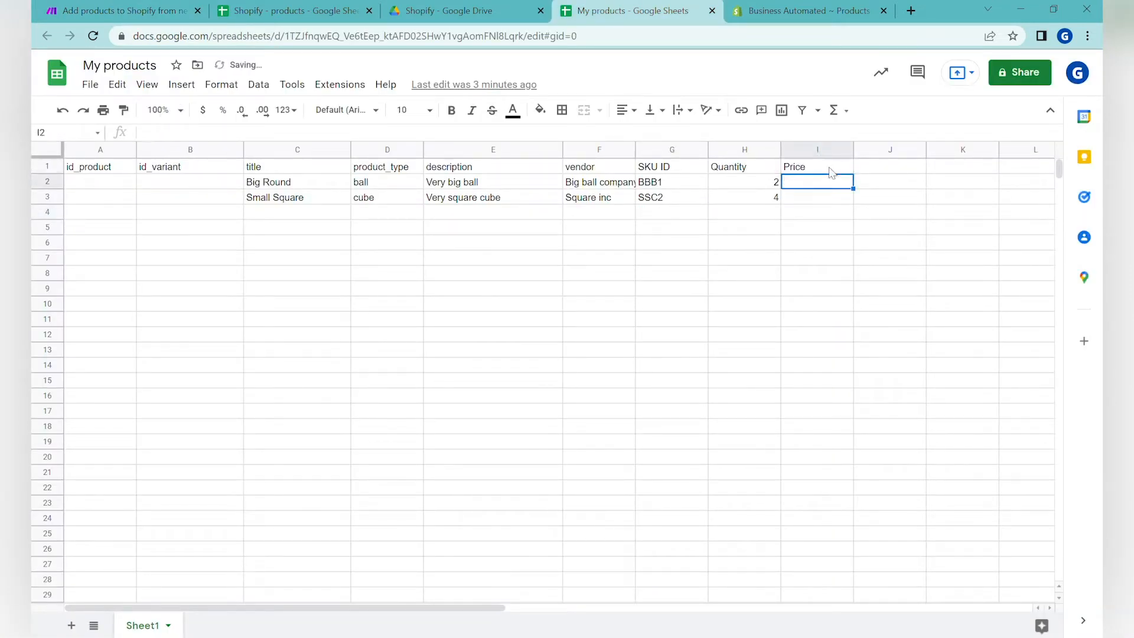
{"action": "type", "text": "95"}
{"action": "key", "text": "Return"}
{"action": "type", "text": "5"}
{"action": "left_click", "coordinate": [121, 9]}
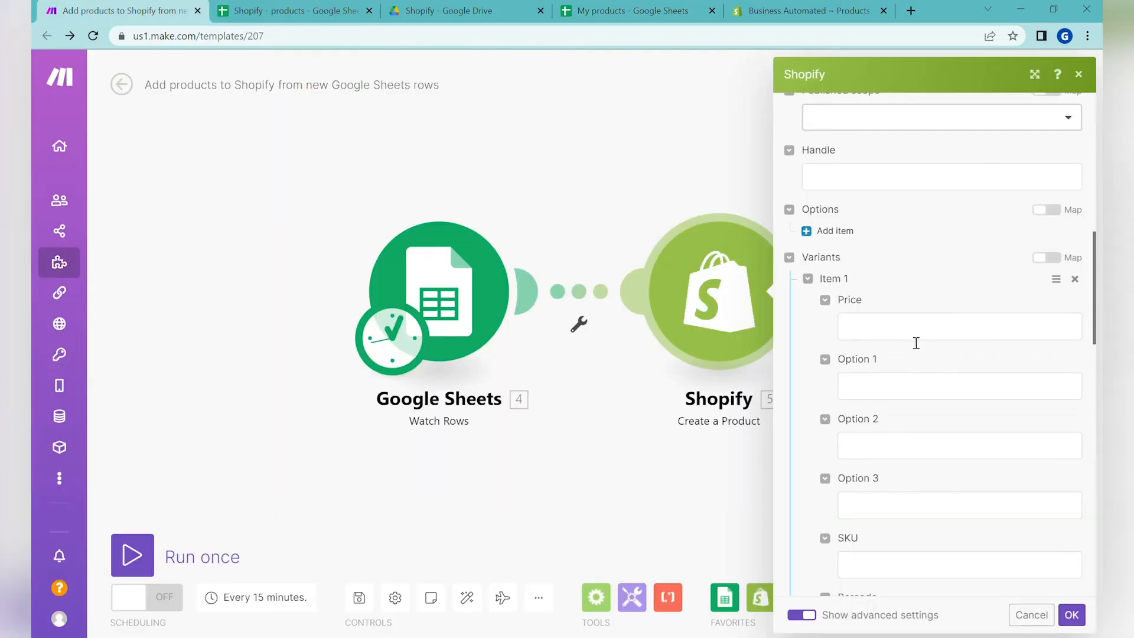
{"action": "left_click", "coordinate": [916, 337]}
{"action": "left_click", "coordinate": [627, 8]}
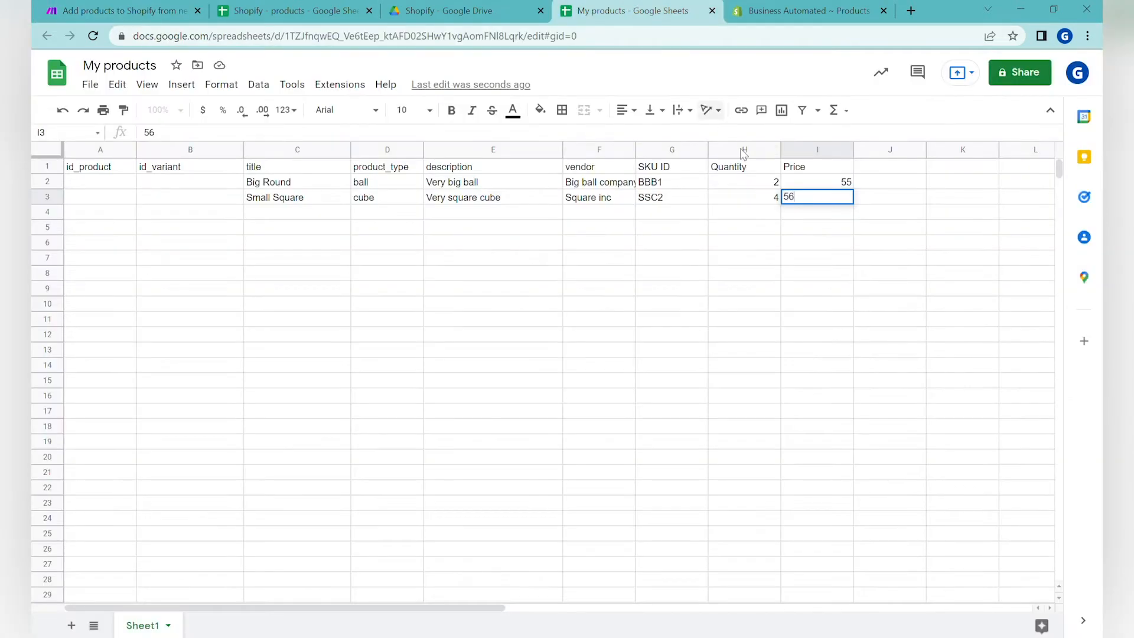
{"action": "left_click", "coordinate": [827, 231]}
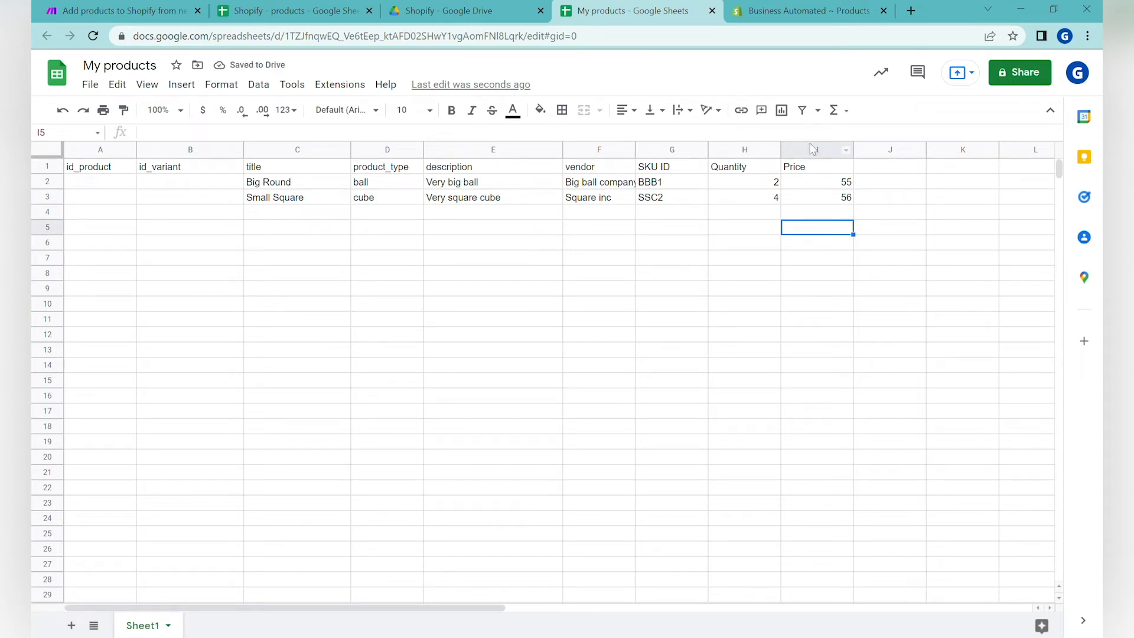
- Back in the Make scenario, map the variant's Price to column (I) and its SKU to SKU ID (G)
{"action": "left_click", "coordinate": [124, 11]}
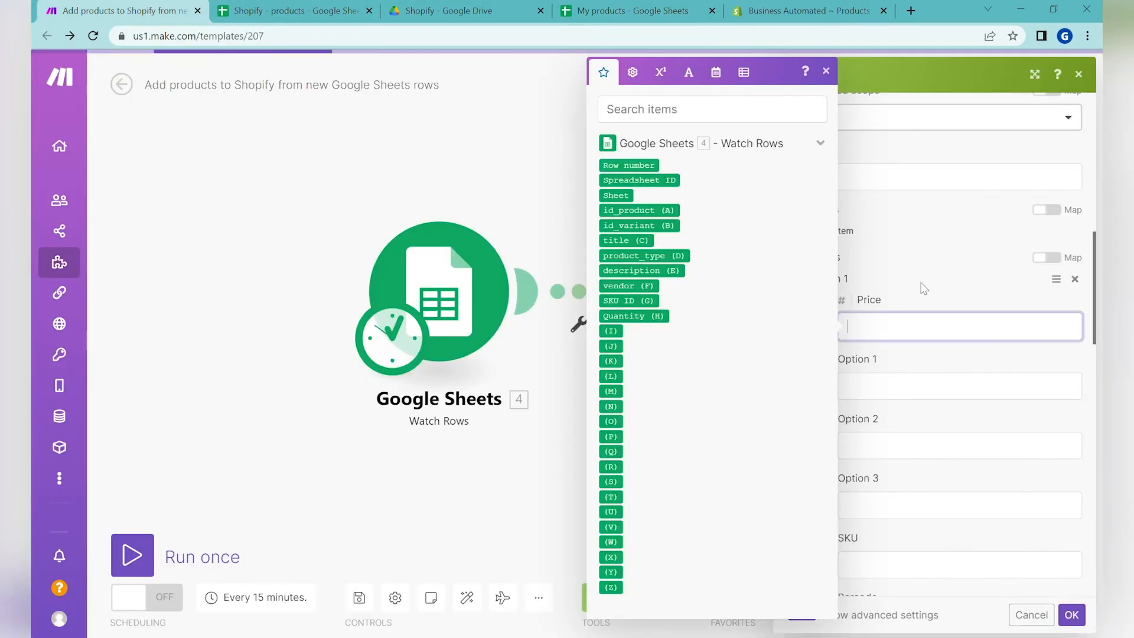
{"action": "left_click", "coordinate": [618, 331]}
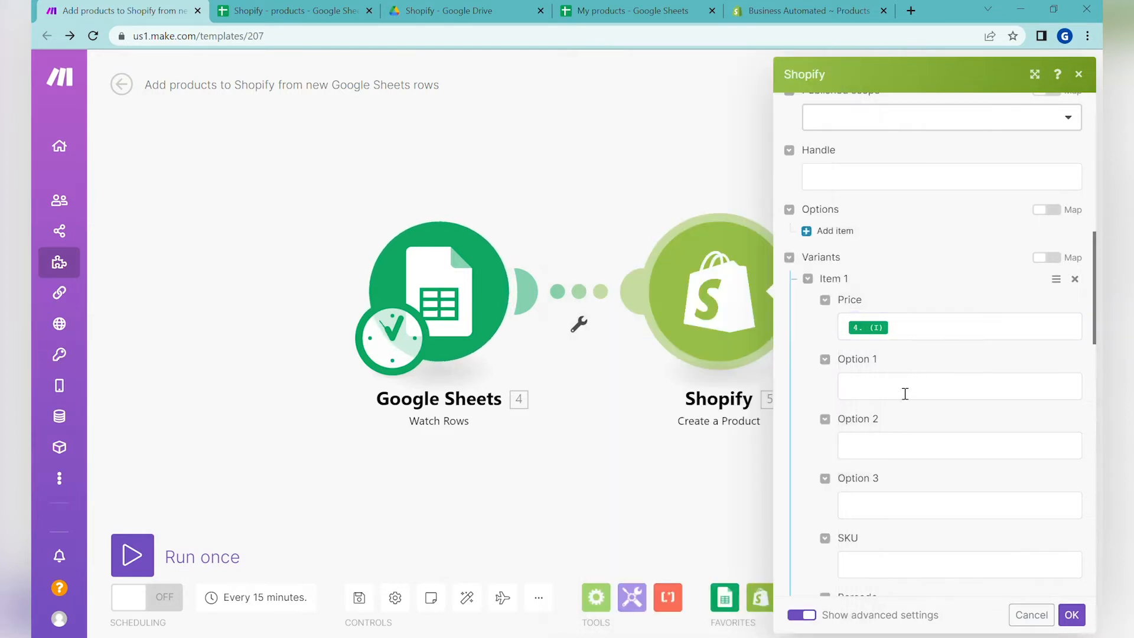
{"action": "scroll", "coordinate": [884, 376], "scroll_direction": "down", "scroll_amount": 3}
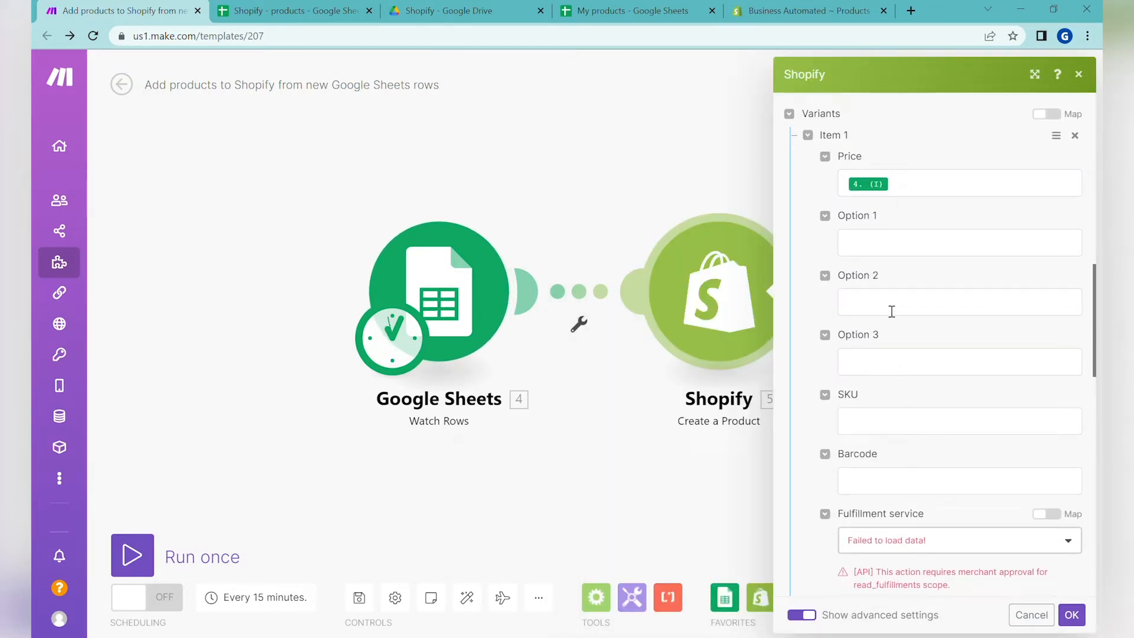
{"action": "left_click", "coordinate": [882, 428]}
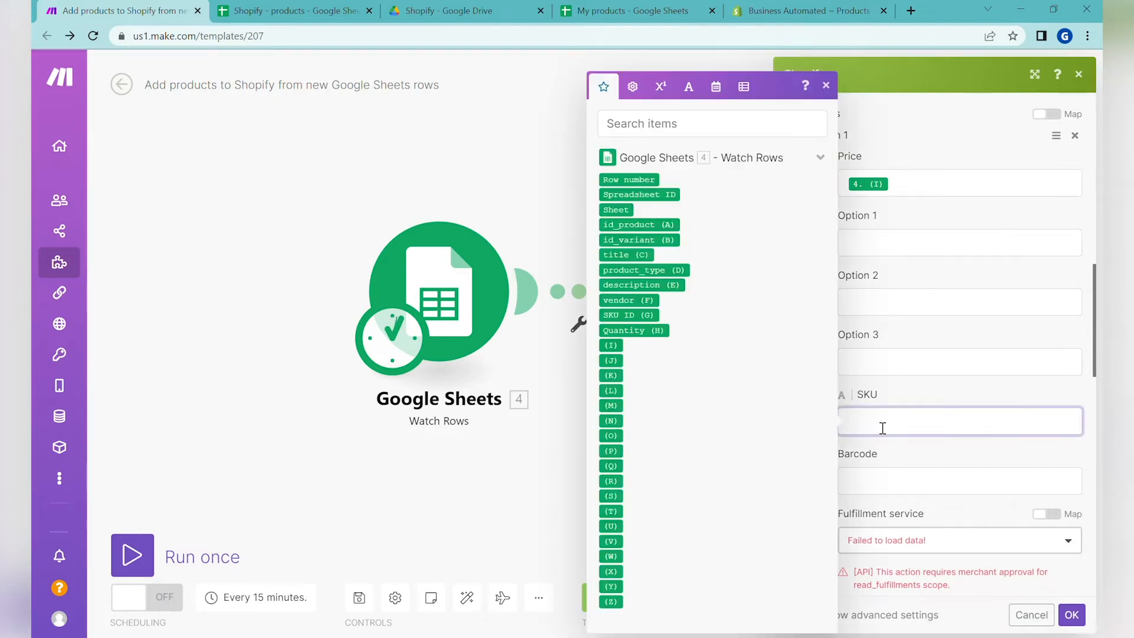
{"action": "left_click", "coordinate": [644, 316]}
- Map the variant's Inventory quantity to Quantity (H) from the Google Sheets module
{"action": "scroll", "coordinate": [944, 425], "scroll_direction": "down", "scroll_amount": 3}
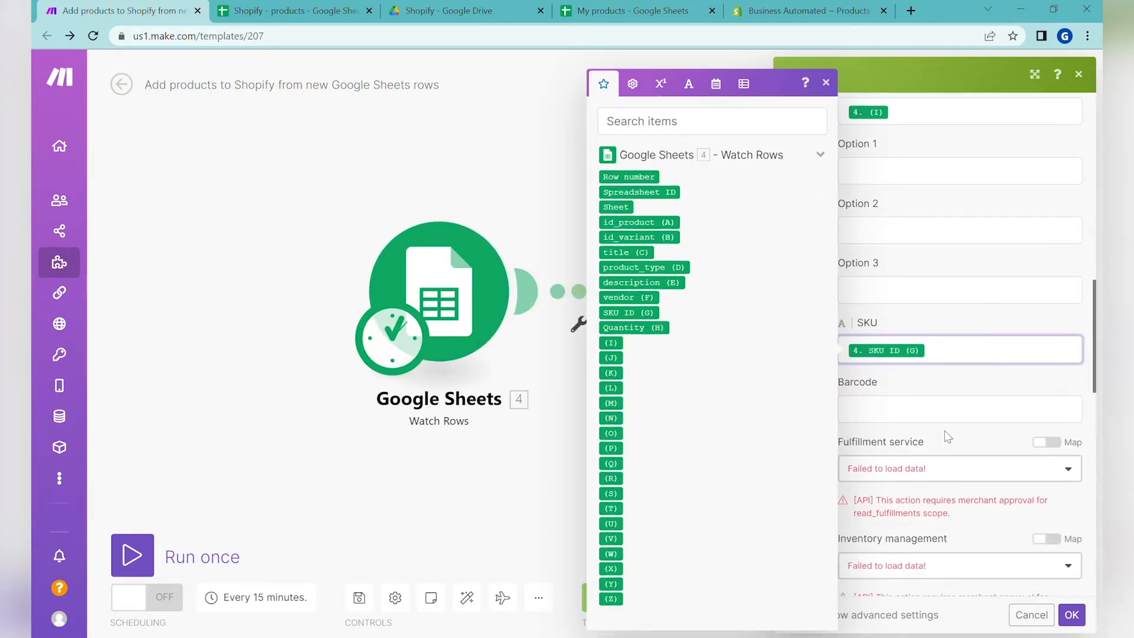
{"action": "left_click", "coordinate": [968, 398]}
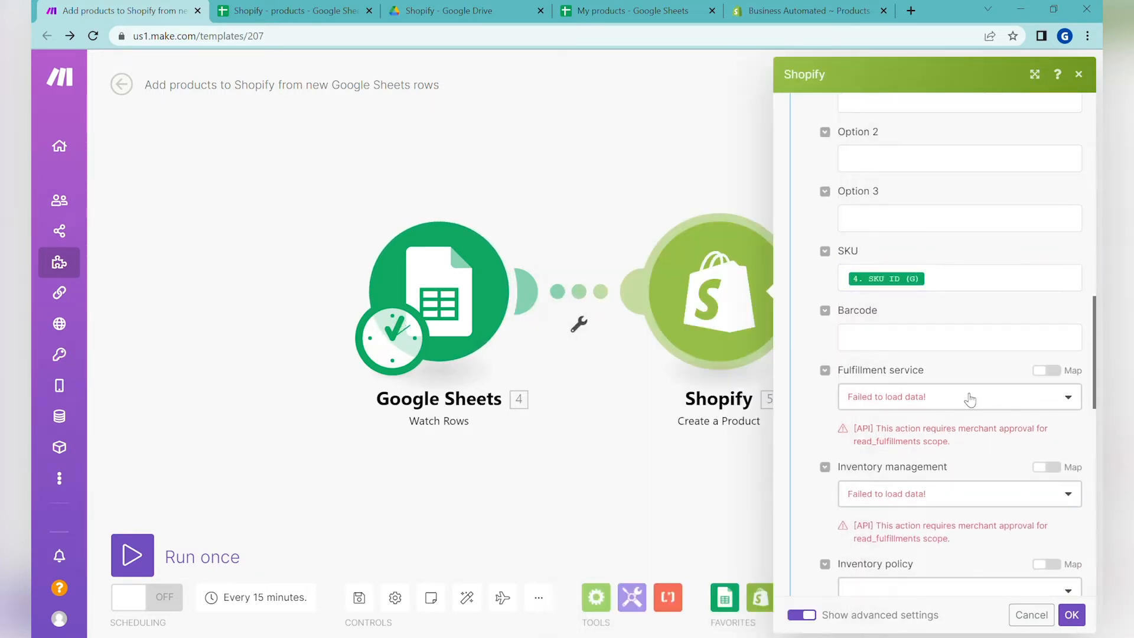
{"action": "scroll", "coordinate": [980, 331], "scroll_direction": "down", "scroll_amount": 4}
{"action": "scroll", "coordinate": [953, 334], "scroll_direction": "down", "scroll_amount": 2}
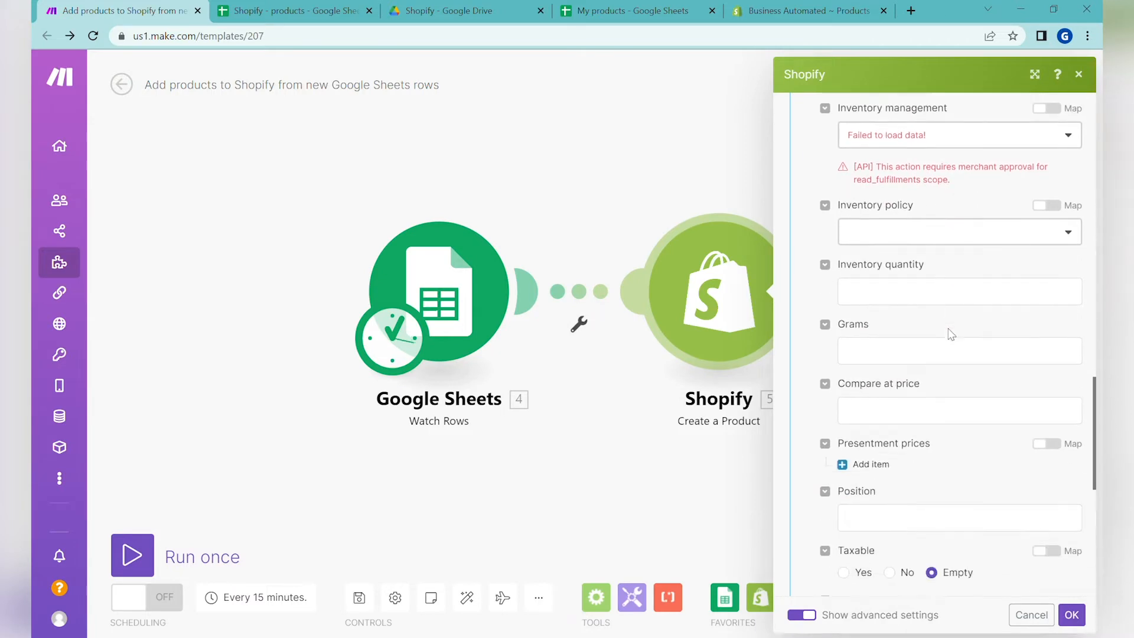
{"action": "scroll", "coordinate": [946, 324], "scroll_direction": "down", "scroll_amount": 5}
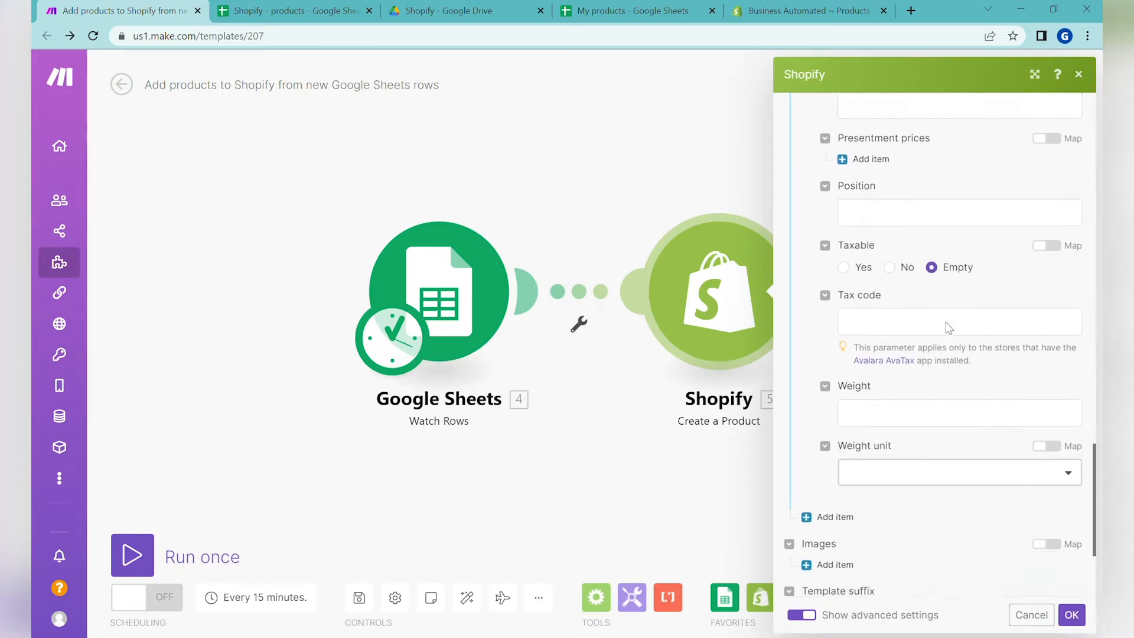
{"action": "scroll", "coordinate": [949, 328], "scroll_direction": "up", "scroll_amount": 4}
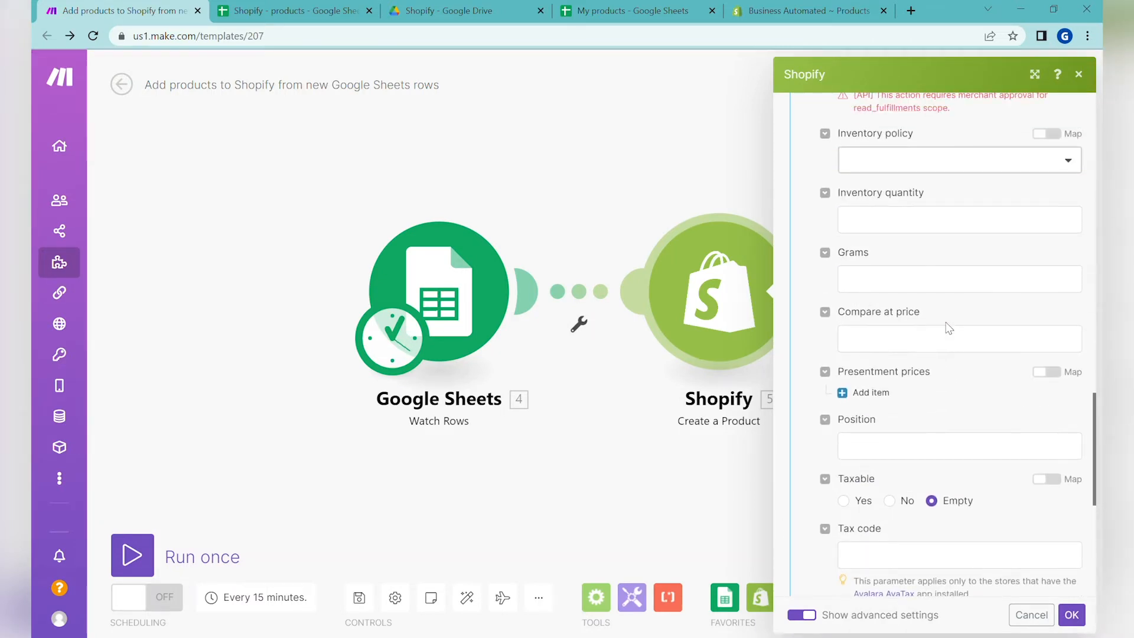
{"action": "scroll", "coordinate": [949, 329], "scroll_direction": "up", "scroll_amount": 2}
{"action": "left_click", "coordinate": [903, 367]}
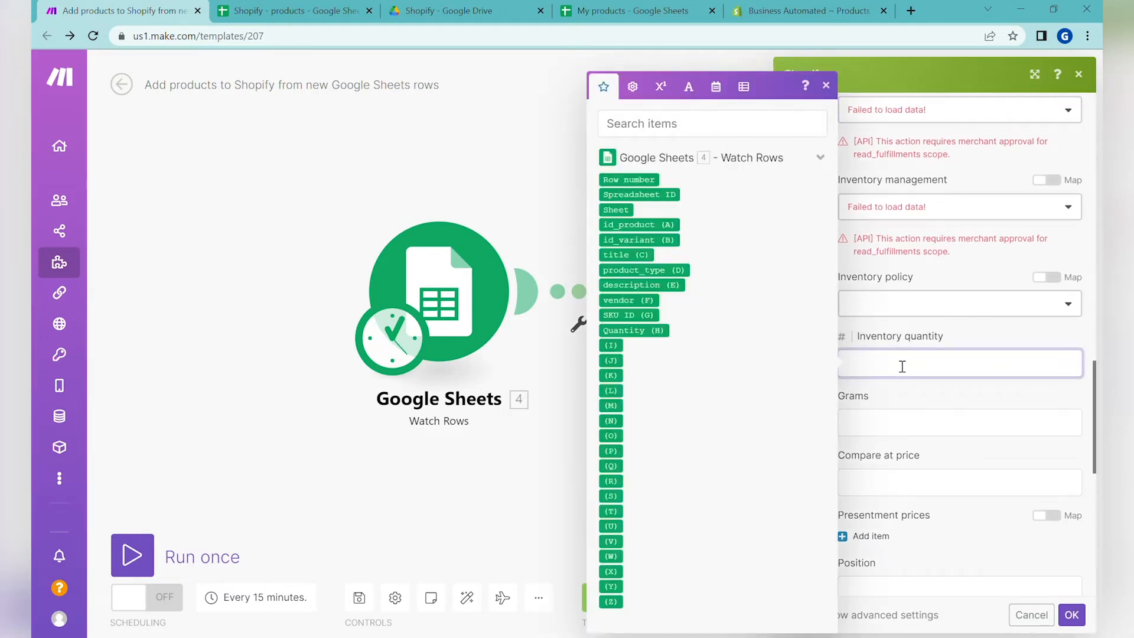
{"action": "left_click", "coordinate": [662, 331]}
- Check the Inventory policy choices and the remaining product fields, and save the Shopify module's settings
{"action": "left_click", "coordinate": [949, 307]}
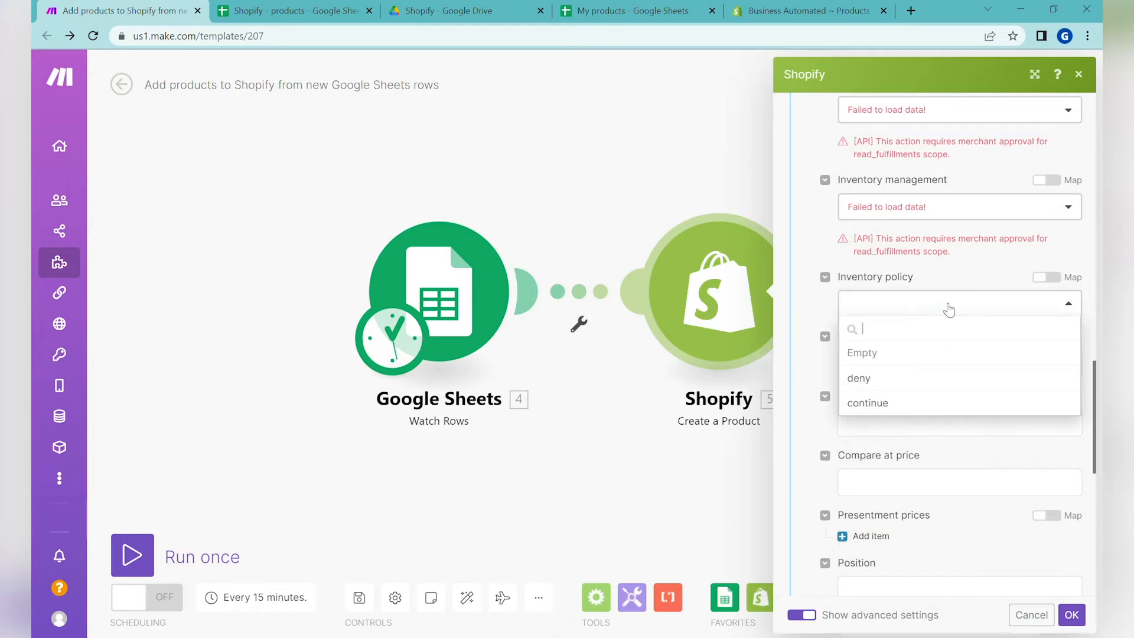
{"action": "left_click", "coordinate": [892, 282]}
{"action": "double_click", "coordinate": [899, 277]}
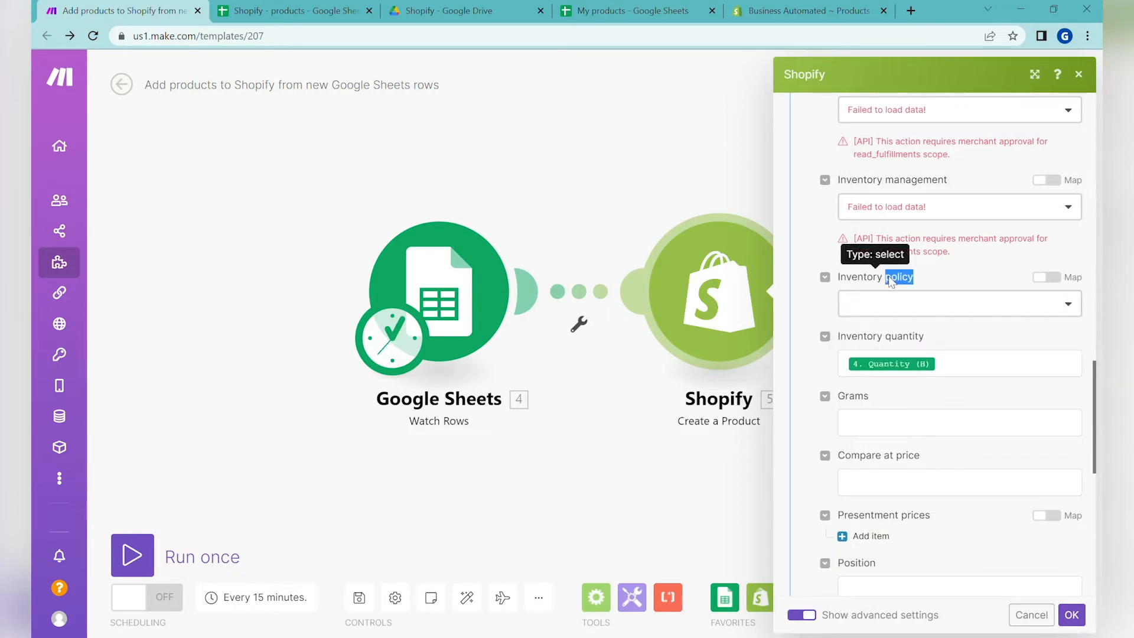
{"action": "scroll", "coordinate": [891, 283], "scroll_direction": "up", "scroll_amount": 3}
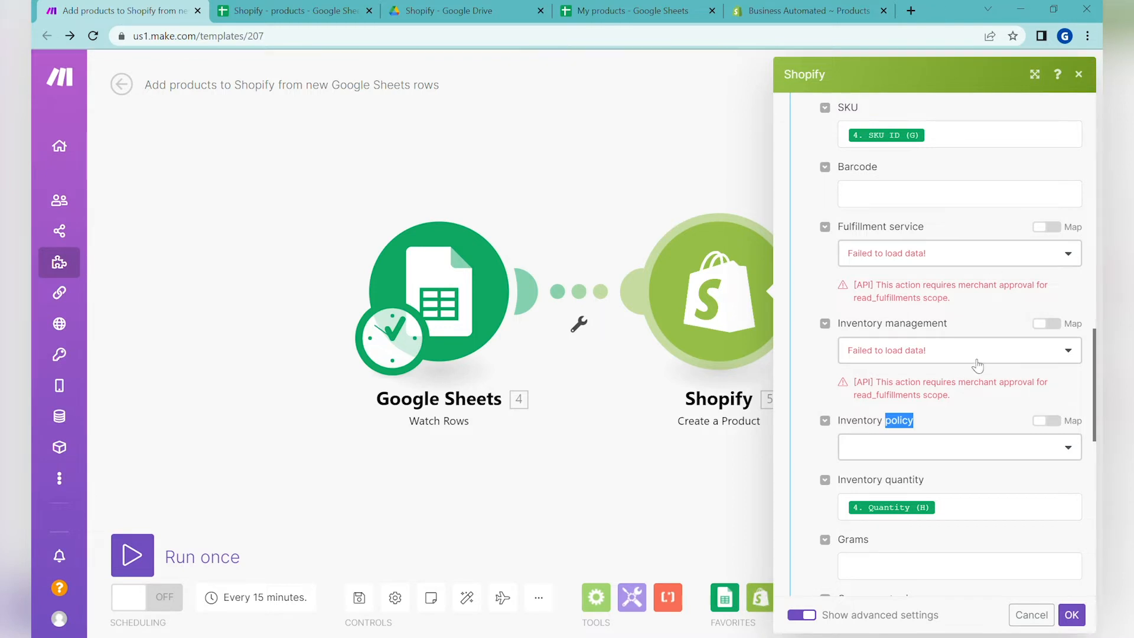
{"action": "scroll", "coordinate": [977, 366], "scroll_direction": "down", "scroll_amount": 3}
{"action": "scroll", "coordinate": [979, 311], "scroll_direction": "down", "scroll_amount": 6}
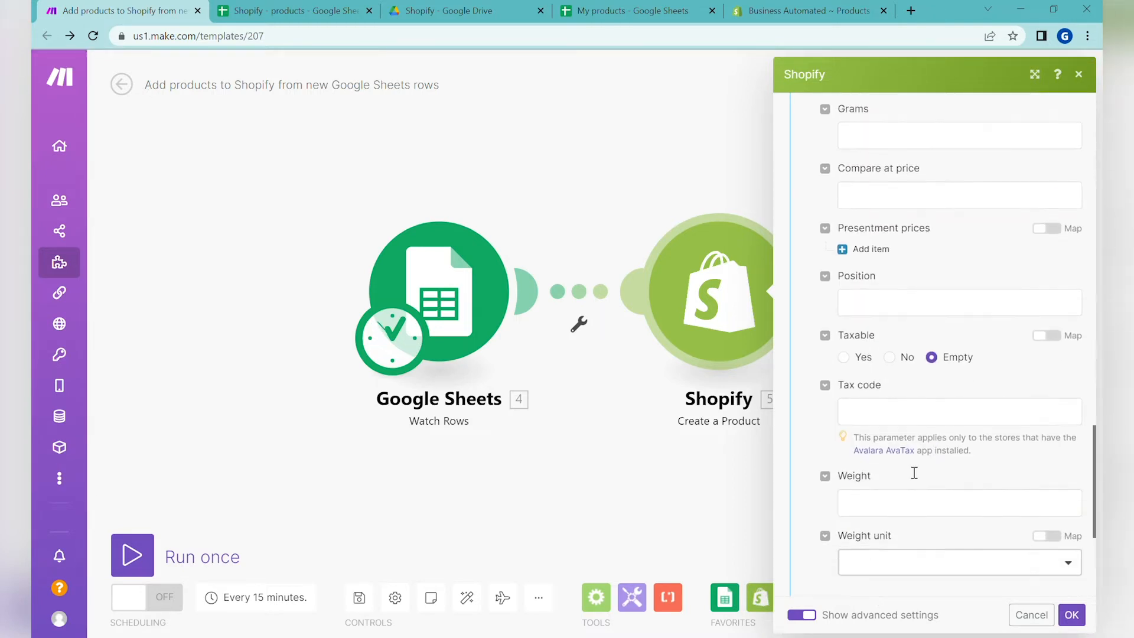
{"action": "scroll", "coordinate": [954, 408], "scroll_direction": "down", "scroll_amount": 1}
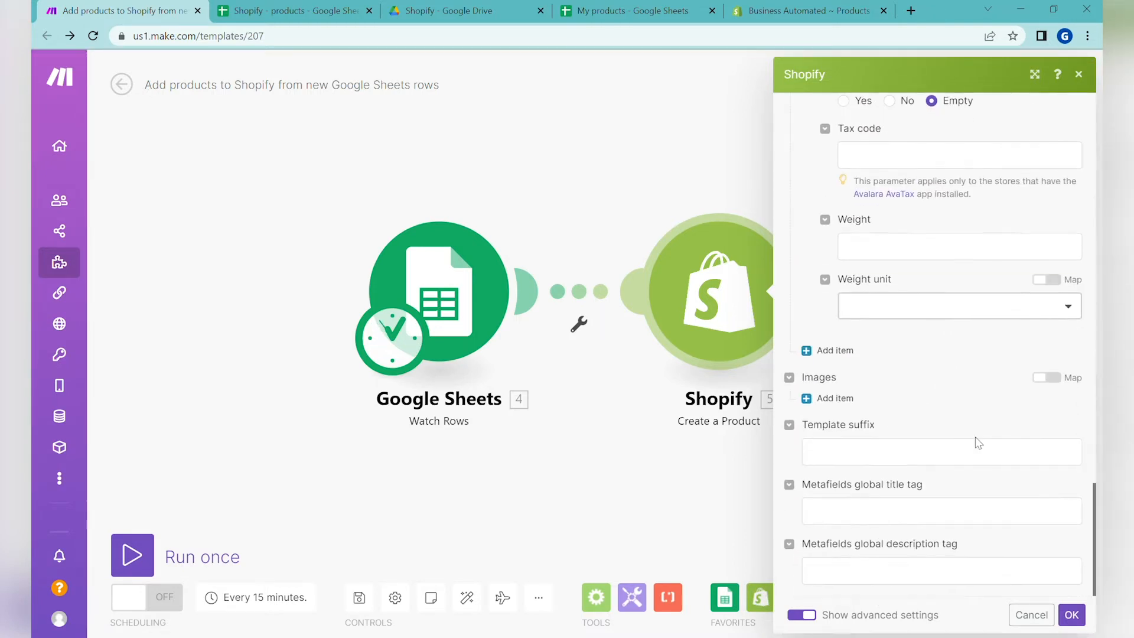
{"action": "left_click", "coordinate": [1071, 616]}
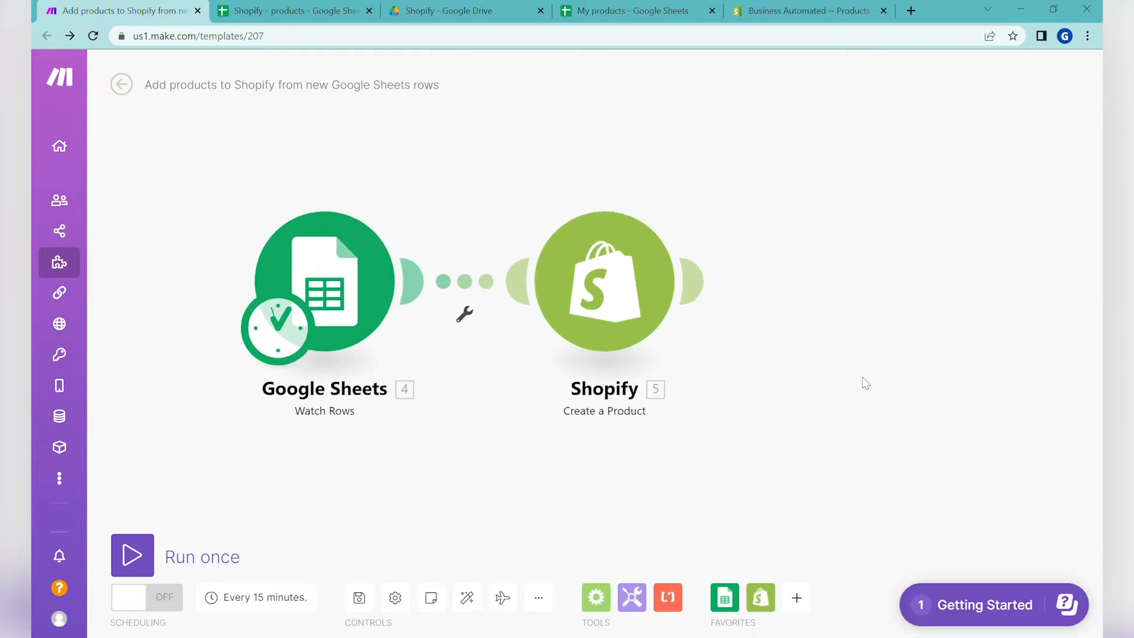
- Set the Google Sheets module's starting point manually to row 2, the Big Round product
{"action": "right_click", "coordinate": [329, 274]}
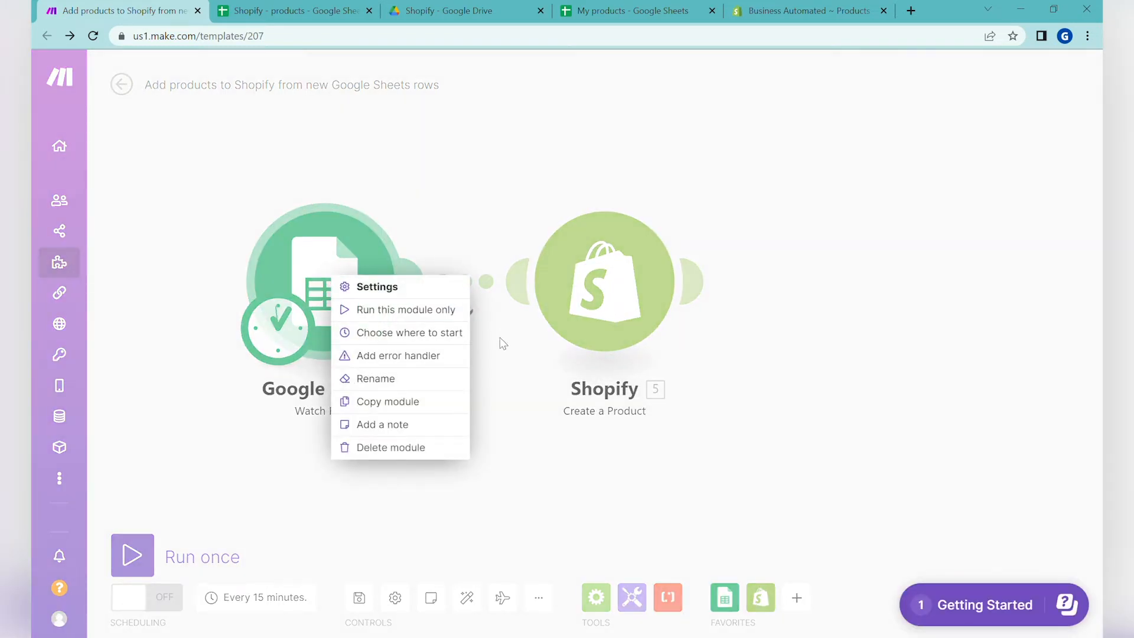
{"action": "left_click", "coordinate": [440, 332]}
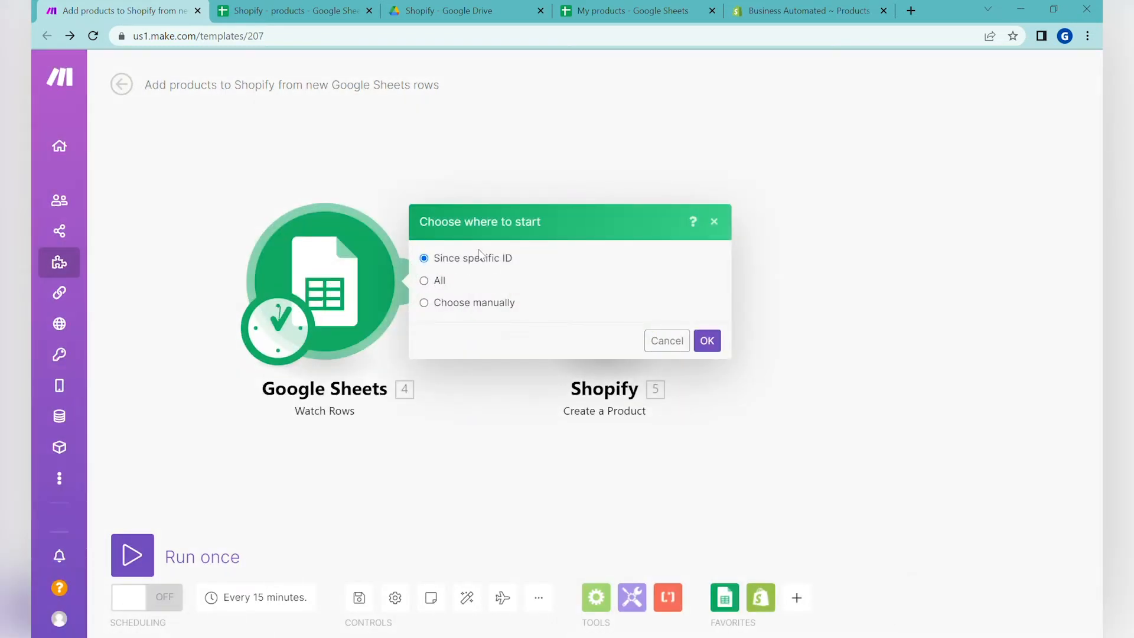
{"action": "left_click", "coordinate": [455, 307]}
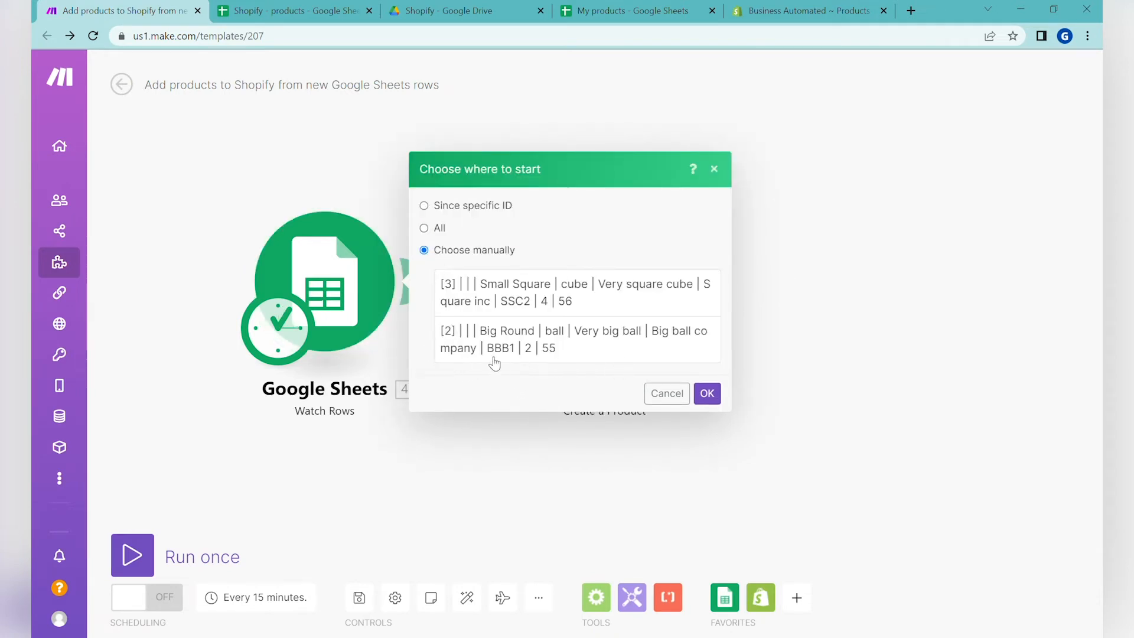
{"action": "left_click", "coordinate": [494, 360]}
{"action": "left_click", "coordinate": [706, 394]}
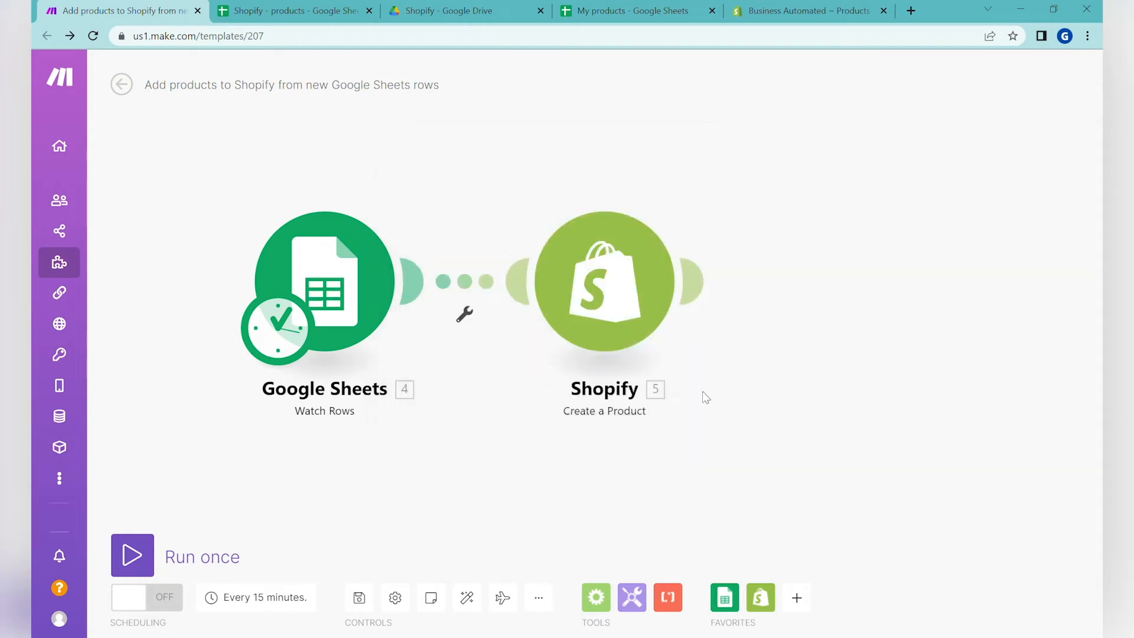
{"action": "right_click", "coordinate": [337, 245]}
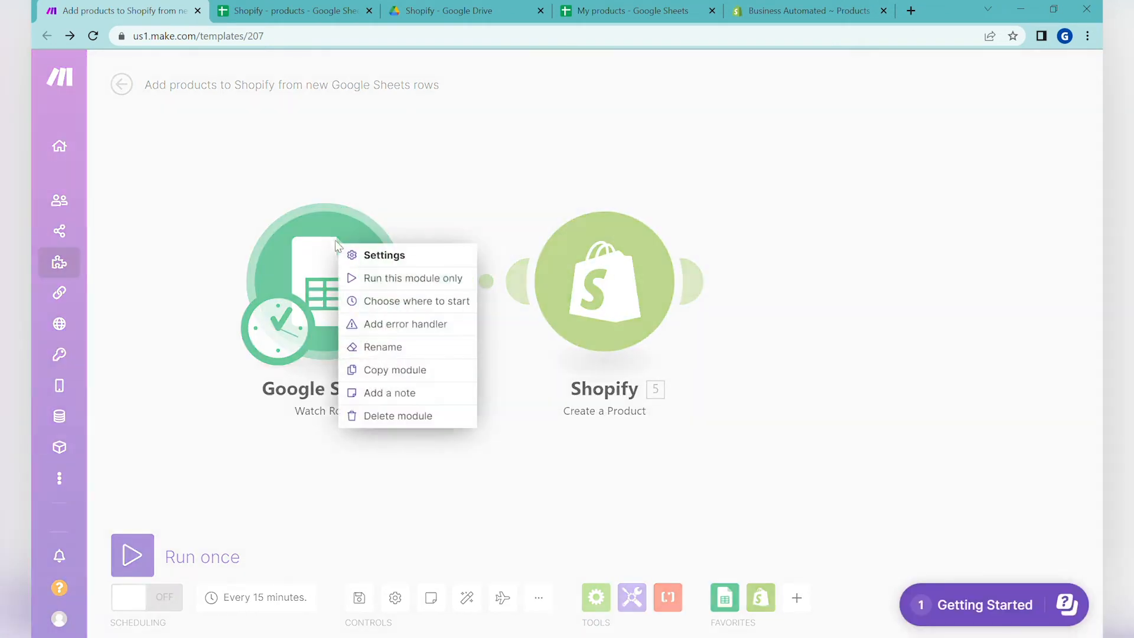
{"action": "left_click", "coordinate": [454, 163]}
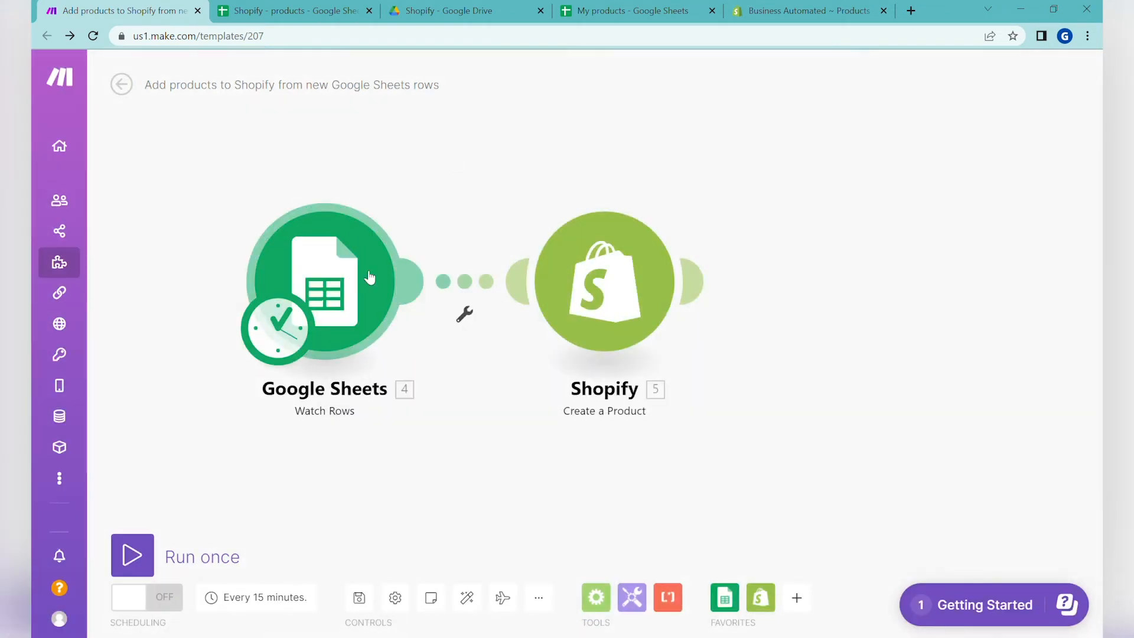
- Run the scenario once and inspect the Shopify module's two operations, including the variant data sent for Small Square
{"action": "left_click", "coordinate": [137, 552]}
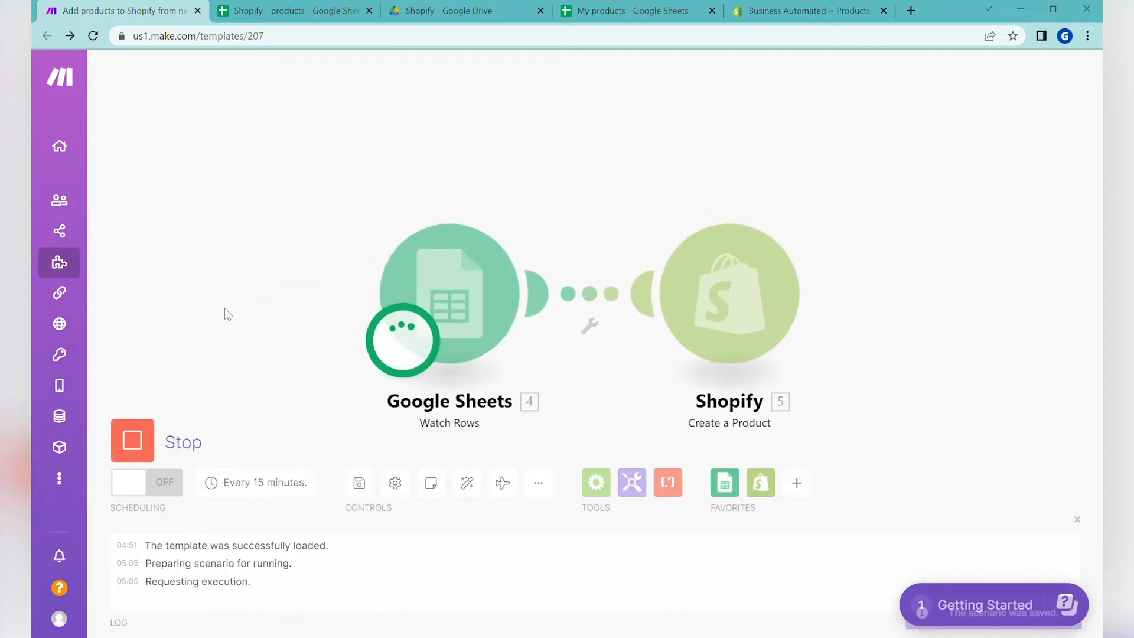
{"action": "left_click", "coordinate": [825, 164]}
{"action": "left_click", "coordinate": [561, 265]}
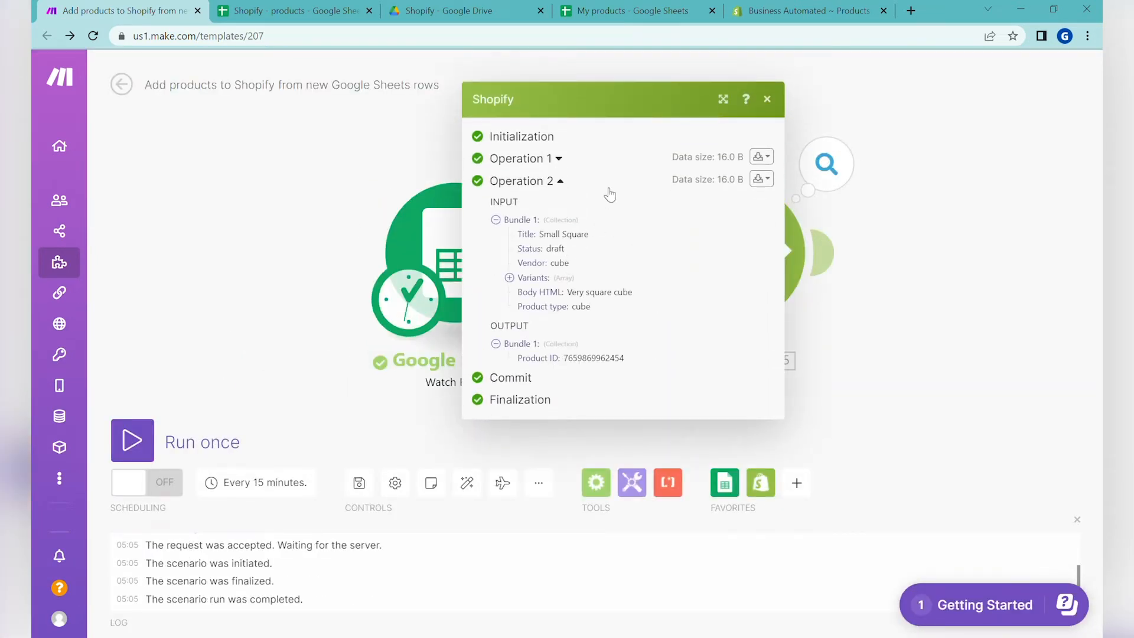
{"action": "left_click", "coordinate": [508, 278]}
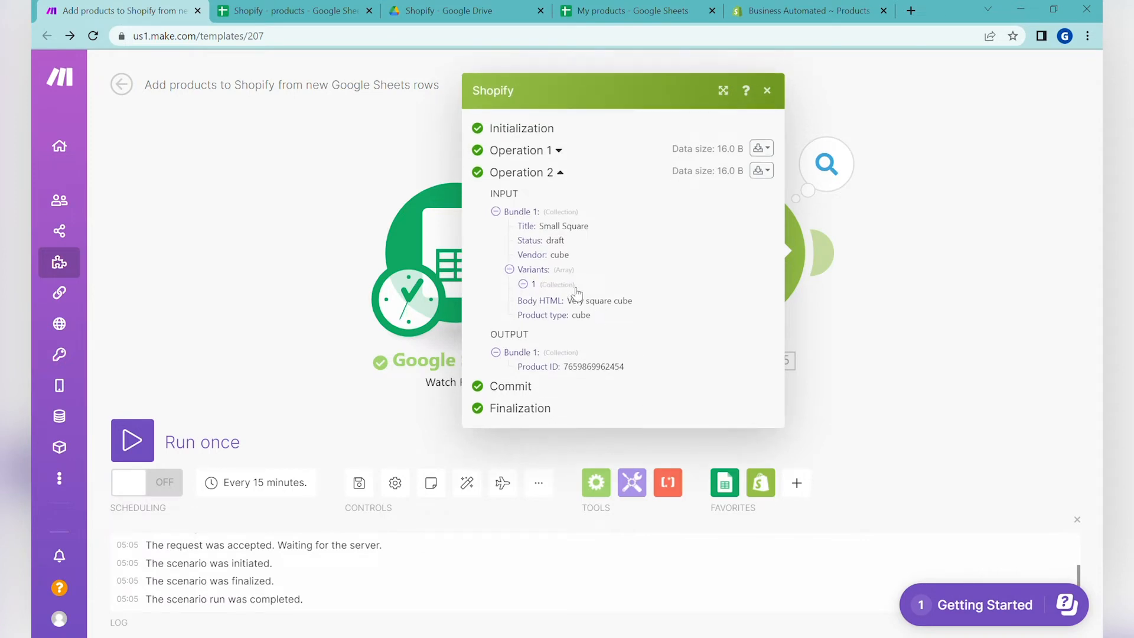
{"action": "left_click", "coordinate": [556, 136]}
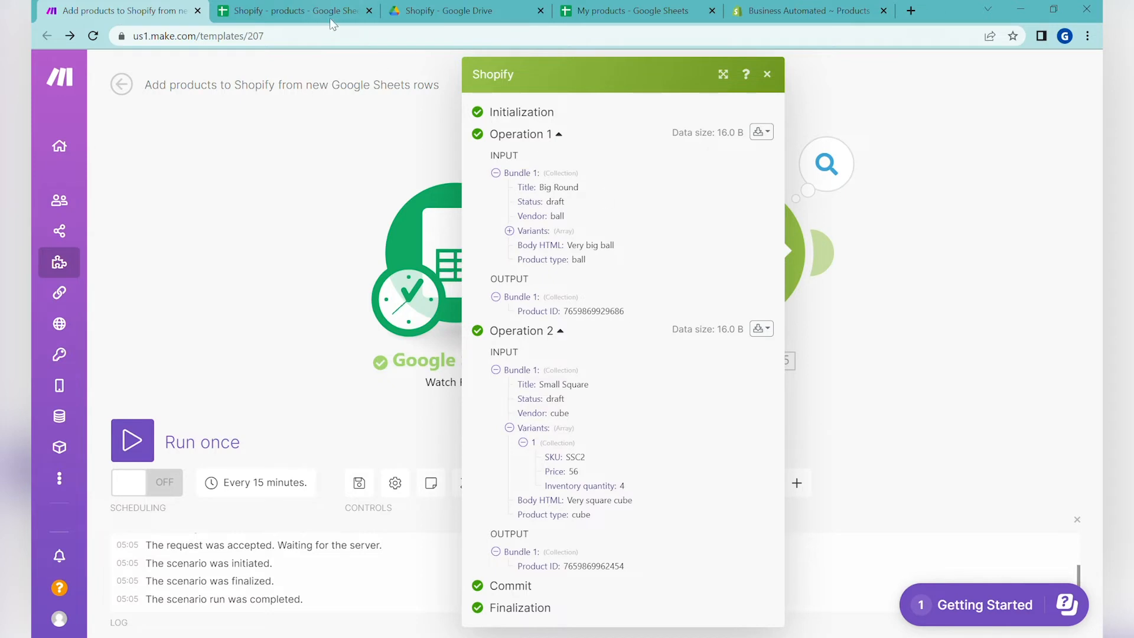
- Switch to the Shopify admin and examine the Big Round draft product's description, price, SKU, inventory, type, vendor and options
{"action": "left_click", "coordinate": [809, 11]}
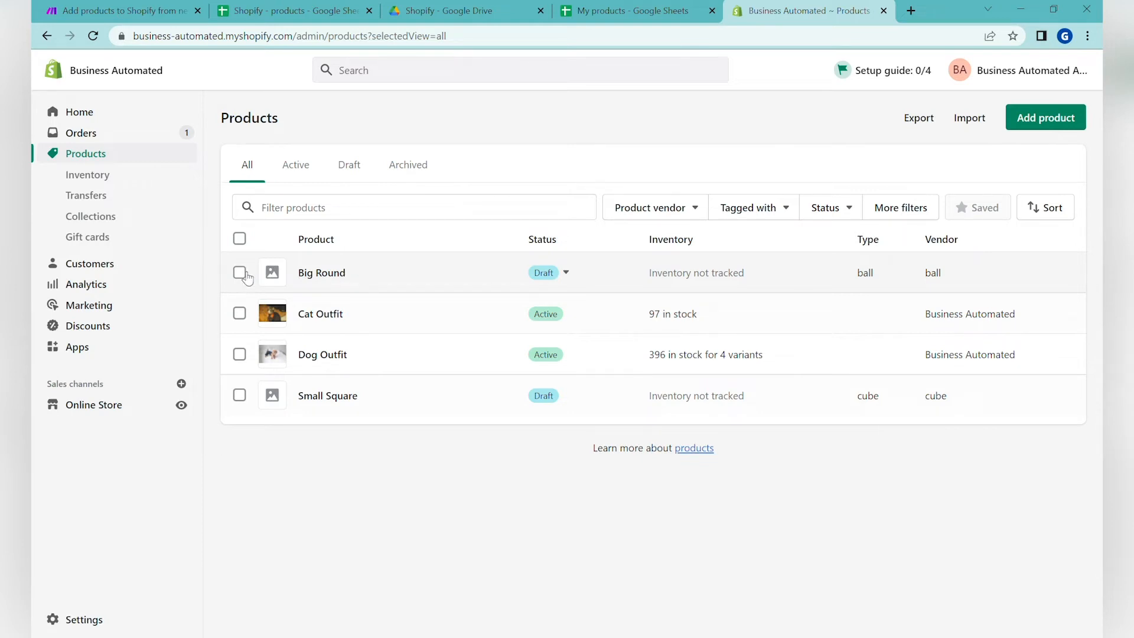
{"action": "left_click", "coordinate": [323, 272]}
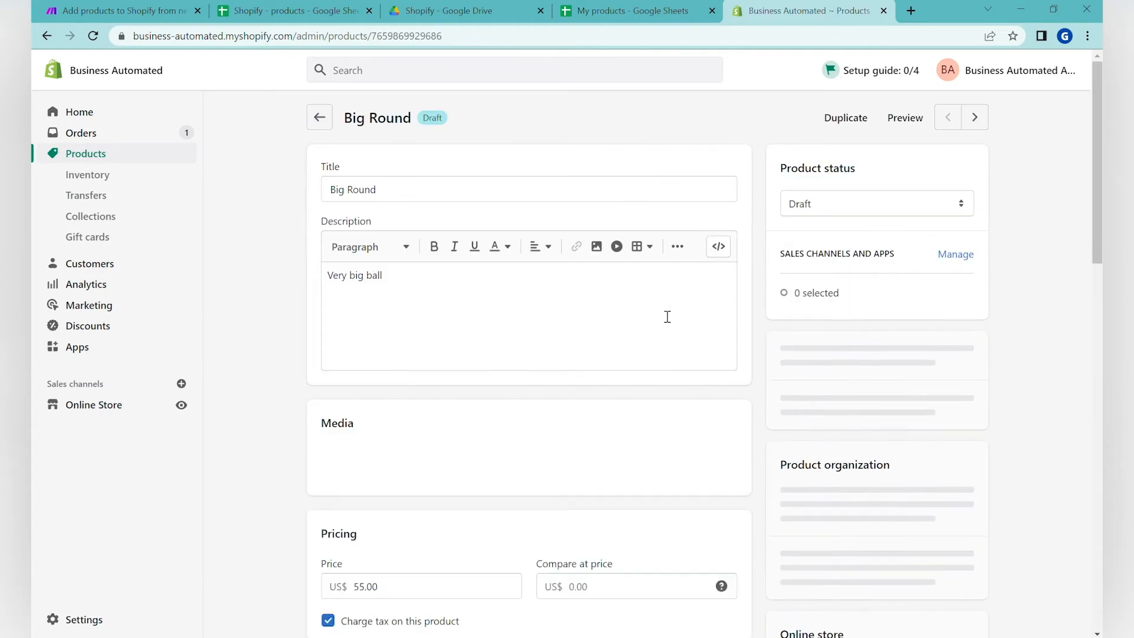
{"action": "scroll", "coordinate": [841, 305], "scroll_direction": "down", "scroll_amount": 6}
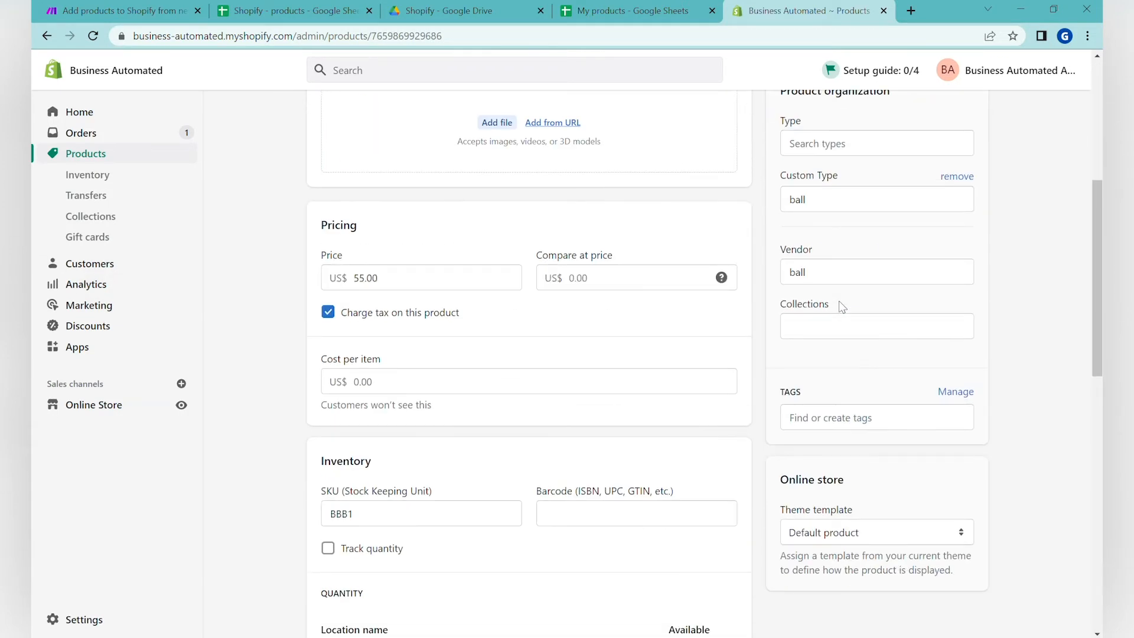
{"action": "scroll", "coordinate": [645, 423], "scroll_direction": "down", "scroll_amount": 13}
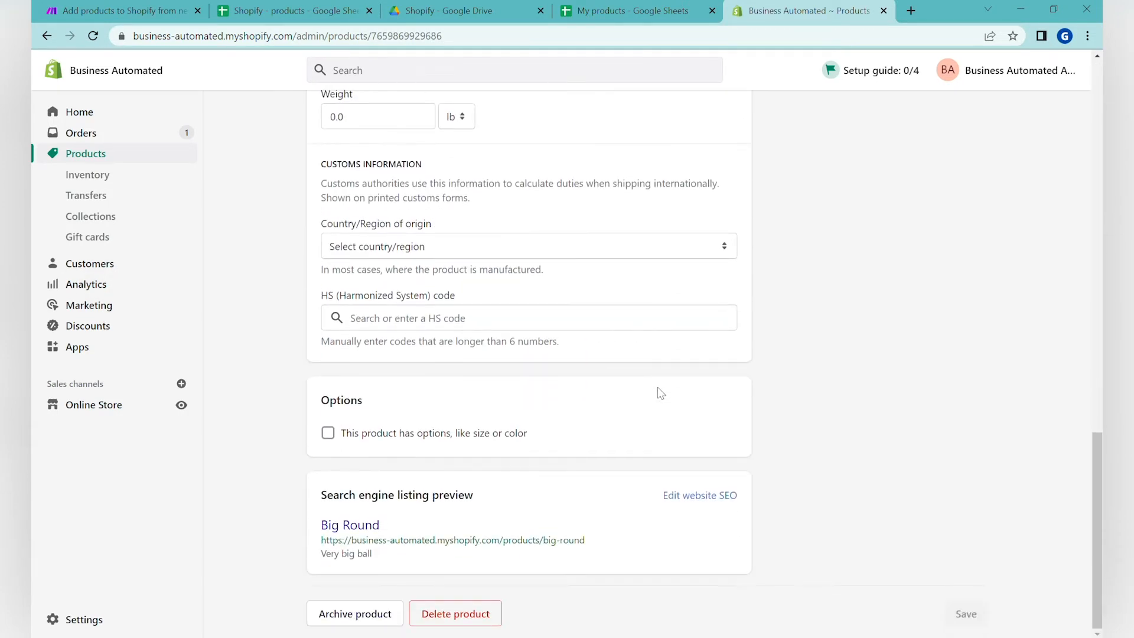
{"action": "scroll", "coordinate": [671, 422], "scroll_direction": "up", "scroll_amount": 12}
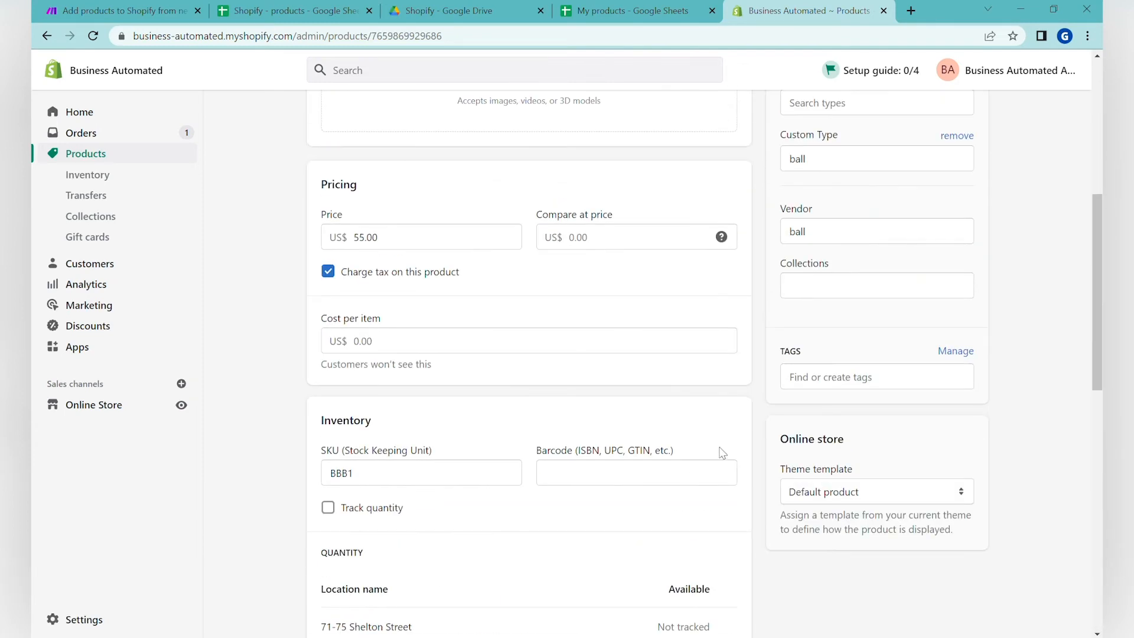
{"action": "scroll", "coordinate": [861, 359], "scroll_direction": "up", "scroll_amount": 2}
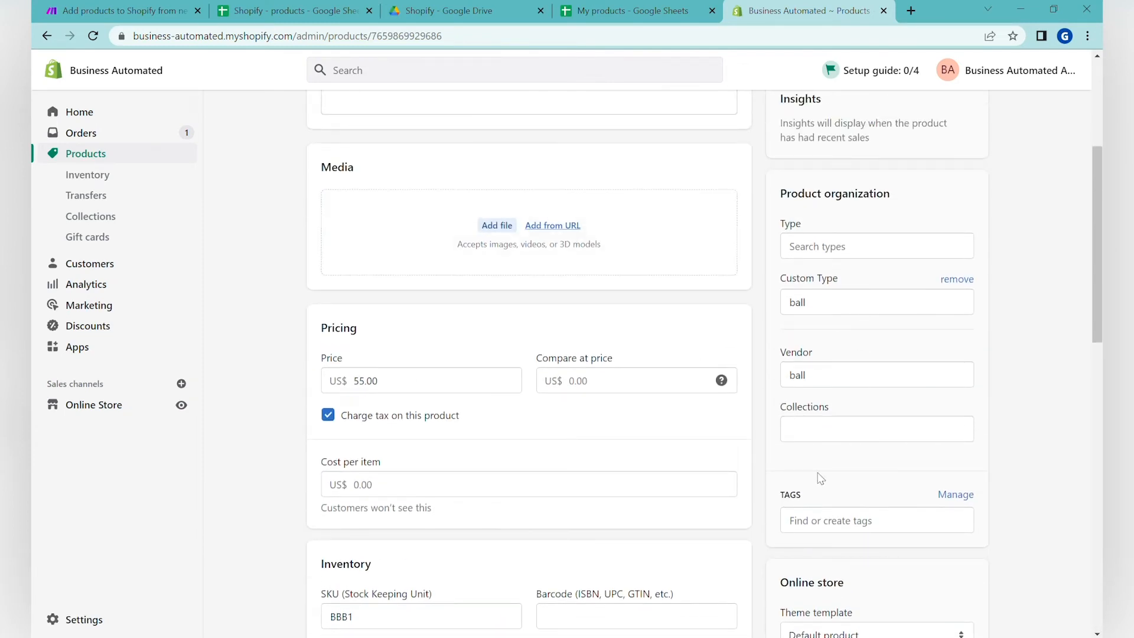
{"action": "scroll", "coordinate": [779, 468], "scroll_direction": "down", "scroll_amount": 3}
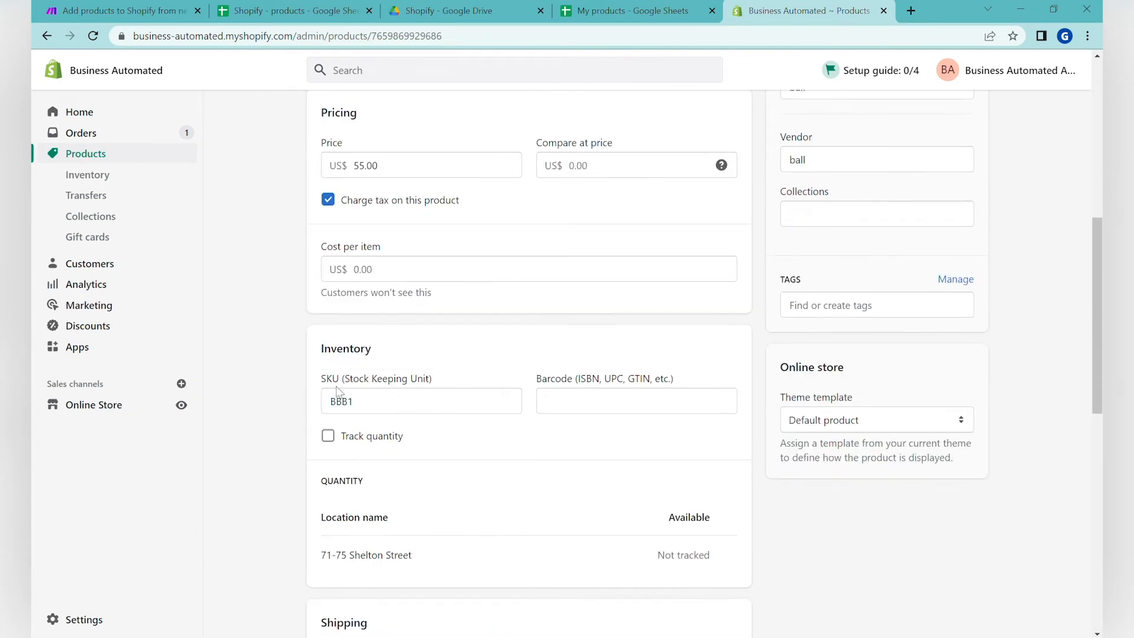
{"action": "scroll", "coordinate": [679, 567], "scroll_direction": "down", "scroll_amount": 3}
{"action": "scroll", "coordinate": [681, 392], "scroll_direction": "up", "scroll_amount": 10}
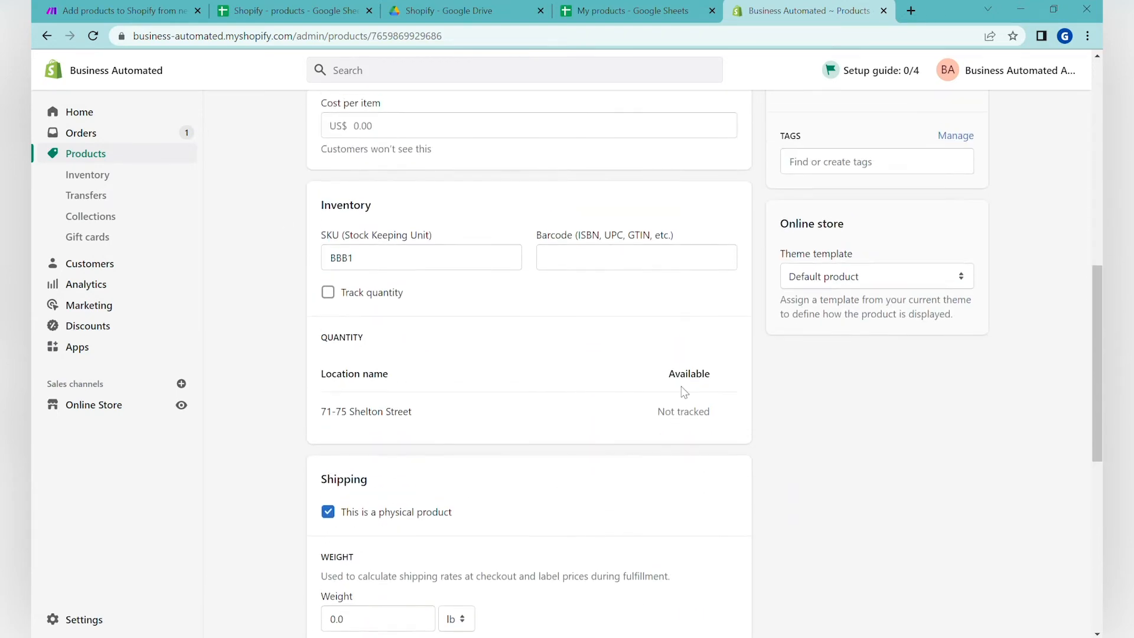
{"action": "scroll", "coordinate": [702, 460], "scroll_direction": "down", "scroll_amount": 5}
{"action": "scroll", "coordinate": [713, 481], "scroll_direction": "down", "scroll_amount": 8}
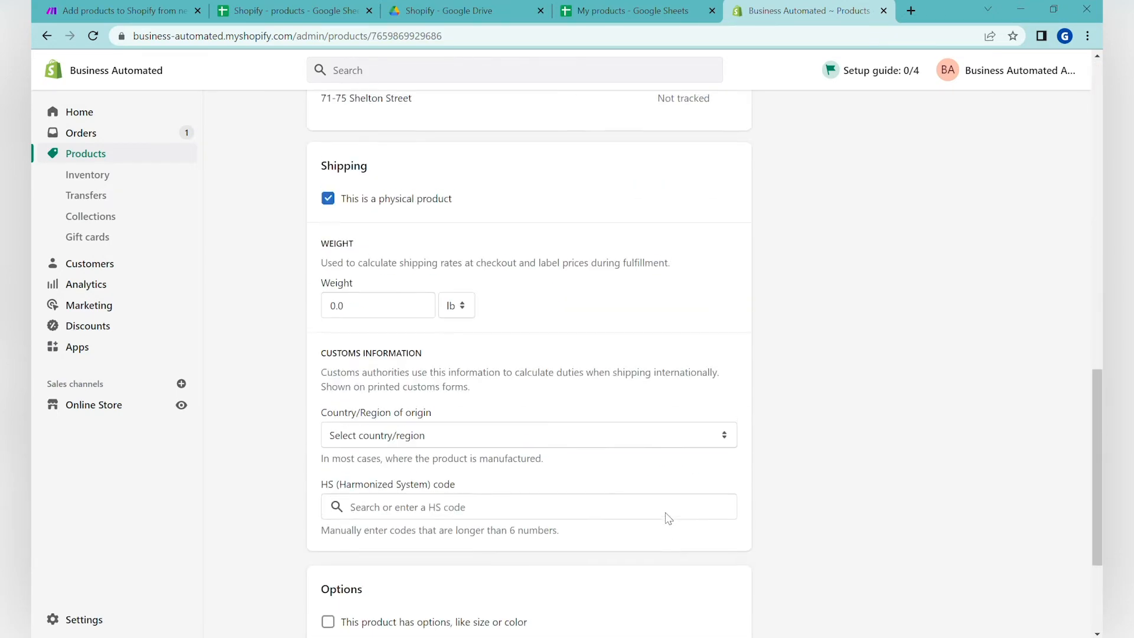
{"action": "scroll", "coordinate": [666, 507], "scroll_direction": "up", "scroll_amount": 7}
{"action": "scroll", "coordinate": [578, 472], "scroll_direction": "up", "scroll_amount": 6}
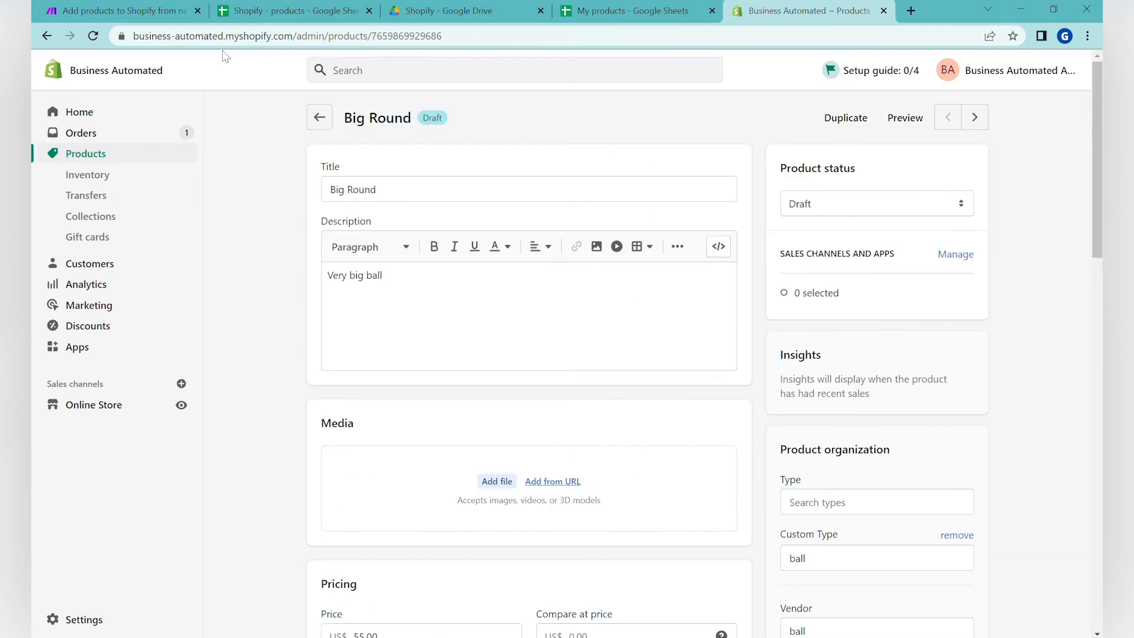
- Switch back to the Make scenario, close the Shopify run details and add a Shopify Get a Product module after Create a Product
{"action": "left_click", "coordinate": [179, 6]}
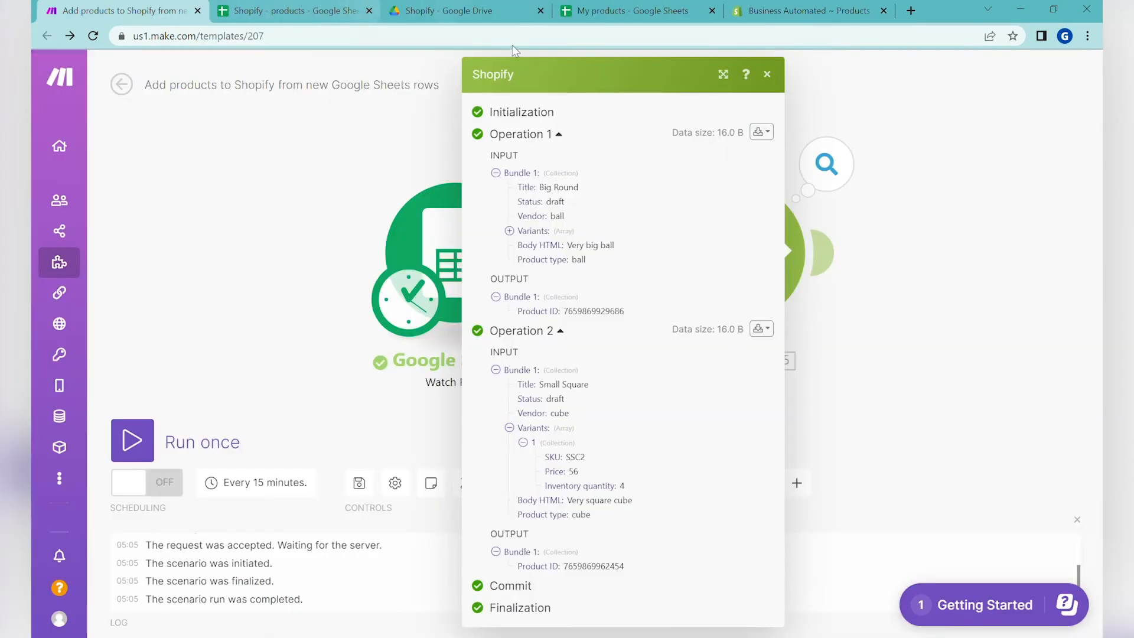
{"action": "left_click", "coordinate": [966, 299]}
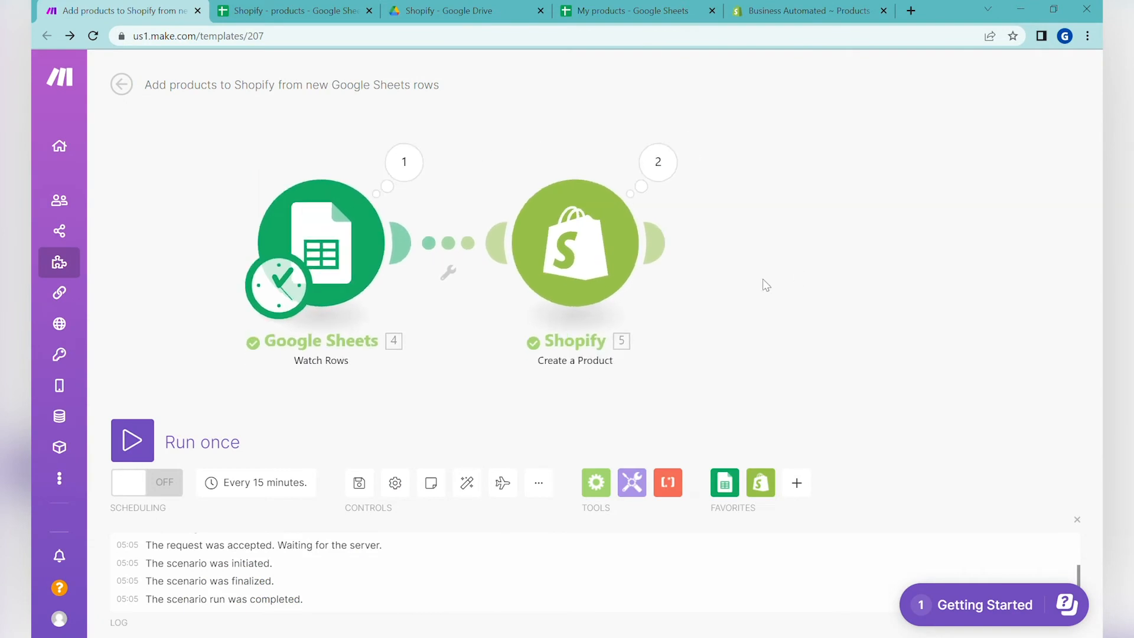
{"action": "left_click", "coordinate": [760, 483]}
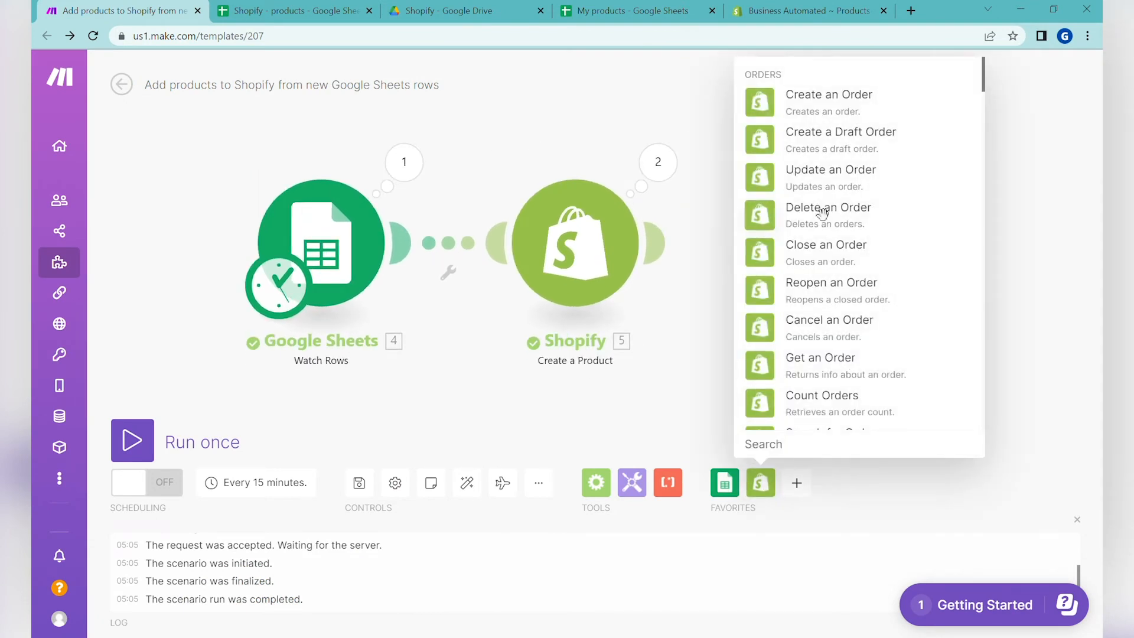
{"action": "type", "text": "get"}
{"action": "left_click", "coordinate": [852, 131]}
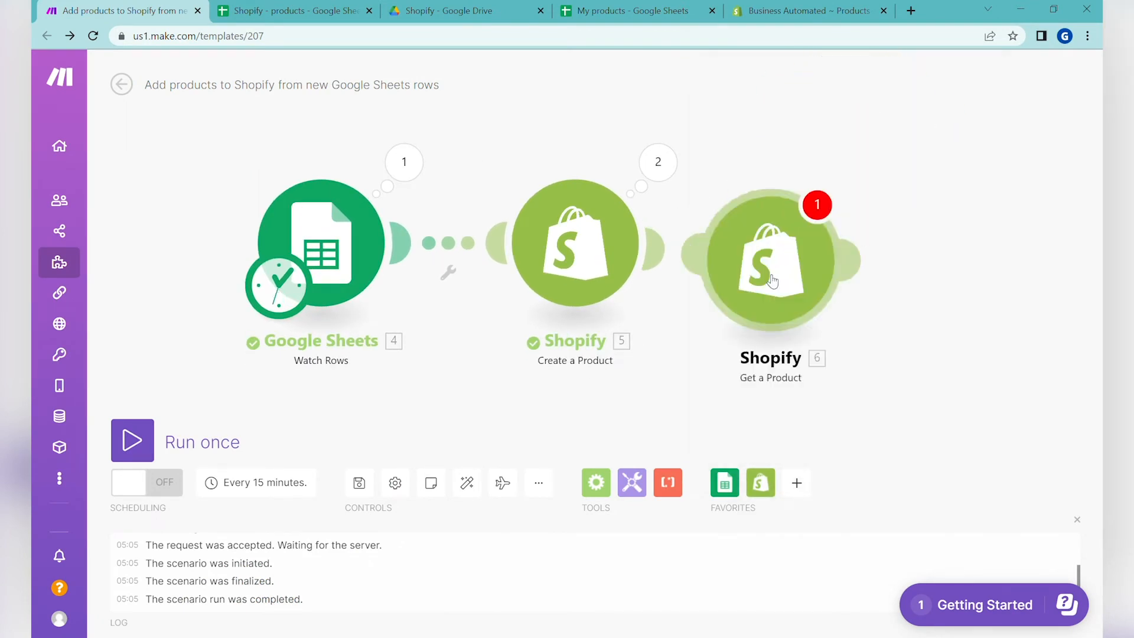
- Map the Get a Product module's Product ID to the Product ID from Create a Product, and save its settings
{"action": "left_click", "coordinate": [499, 387]}
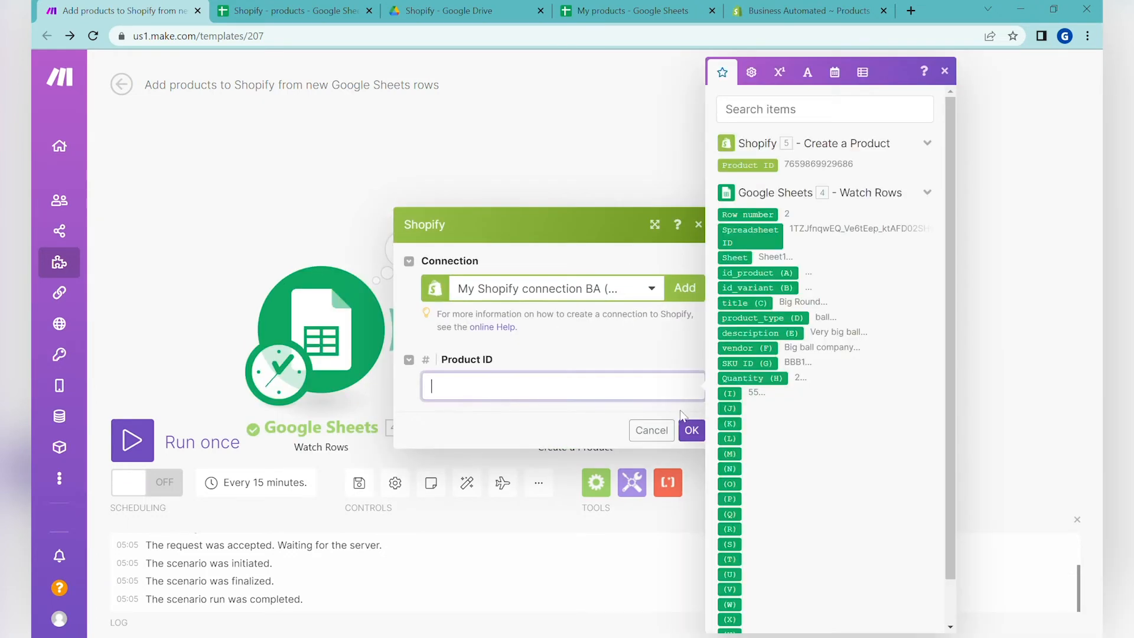
{"action": "left_click", "coordinate": [770, 166]}
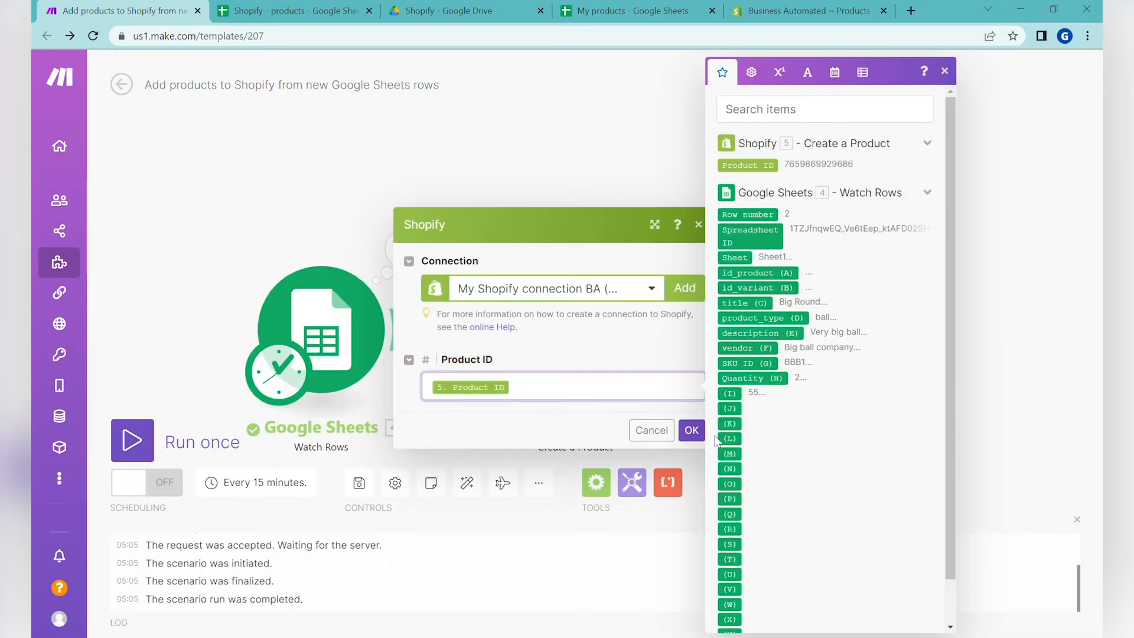
{"action": "left_click", "coordinate": [691, 430]}
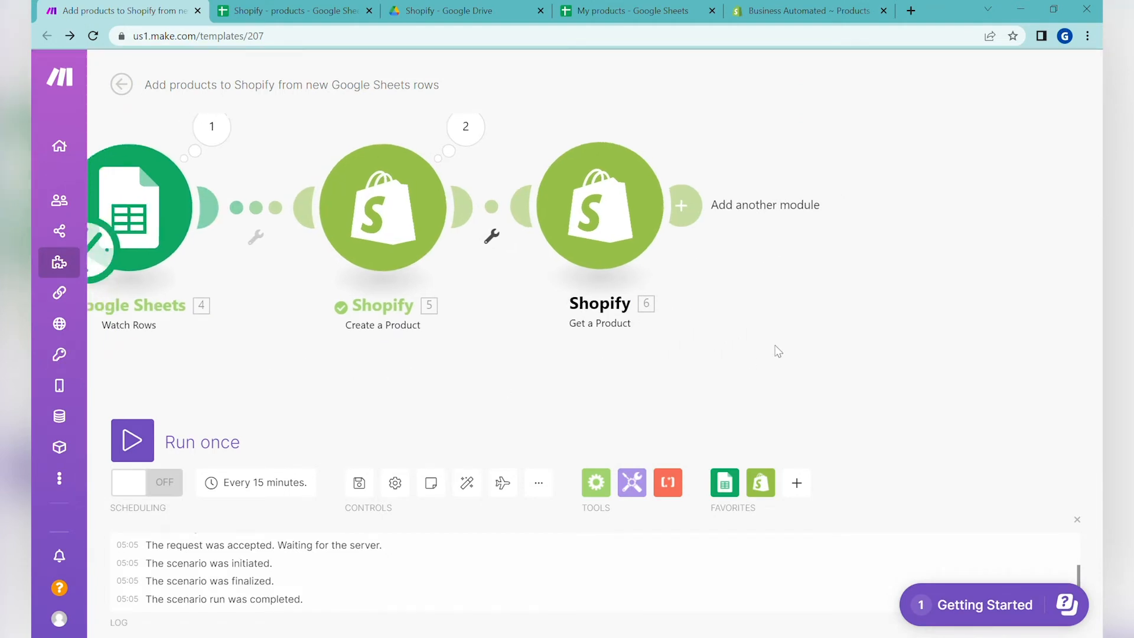
- Add a Google Sheets Update a Row module after the Get a Product module
{"action": "left_click", "coordinate": [725, 483]}
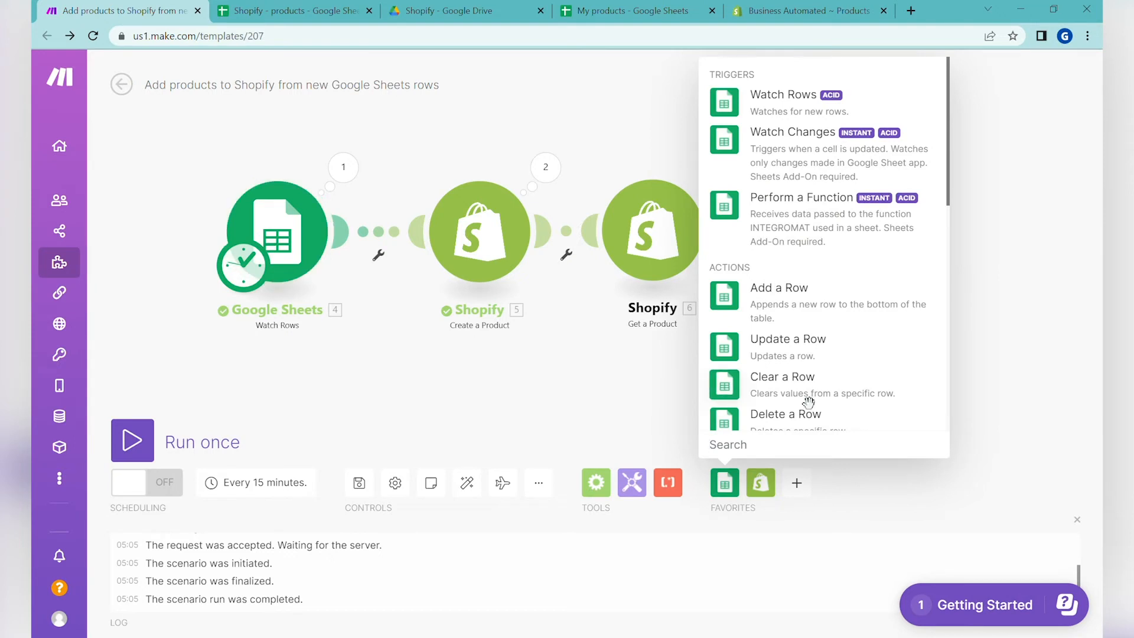
{"action": "type", "text": "update"}
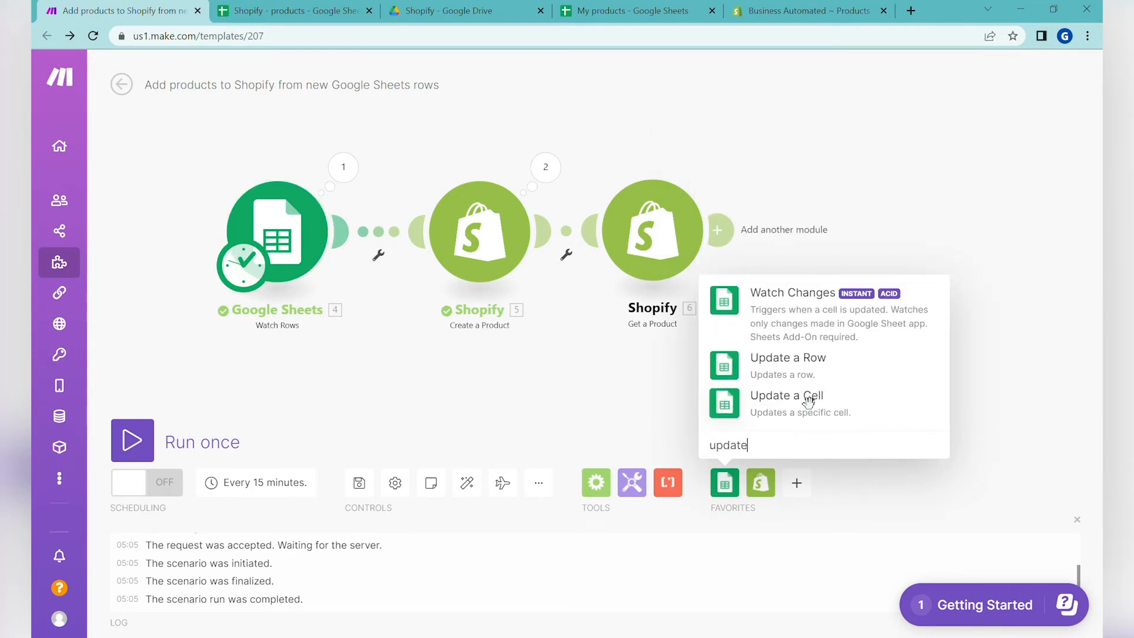
{"action": "left_click", "coordinate": [855, 378]}
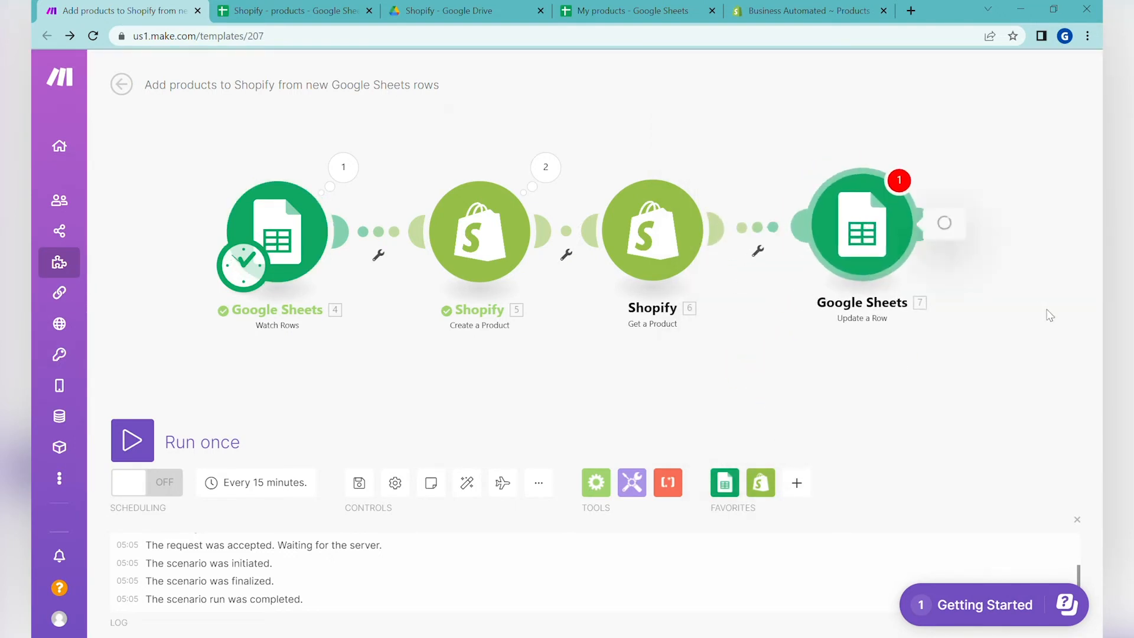
- Try the Map spreadsheet and sheet manually mode in the Update a Row module, and return the mode to Select spreadsheet and sheet
{"action": "left_click", "coordinate": [558, 257]}
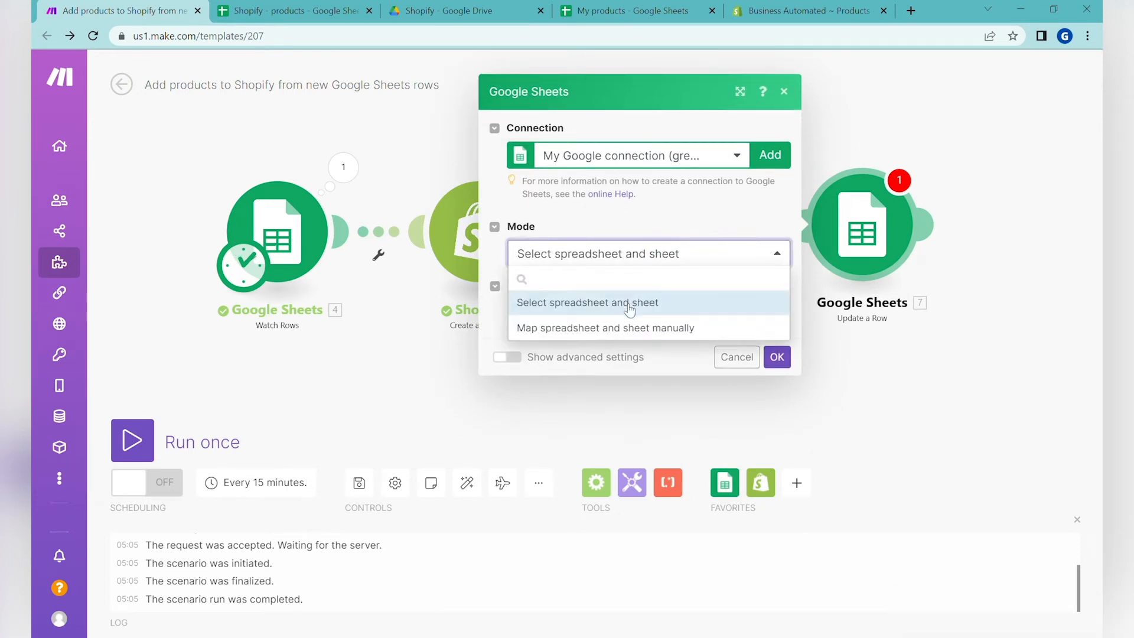
{"action": "left_click", "coordinate": [711, 309]}
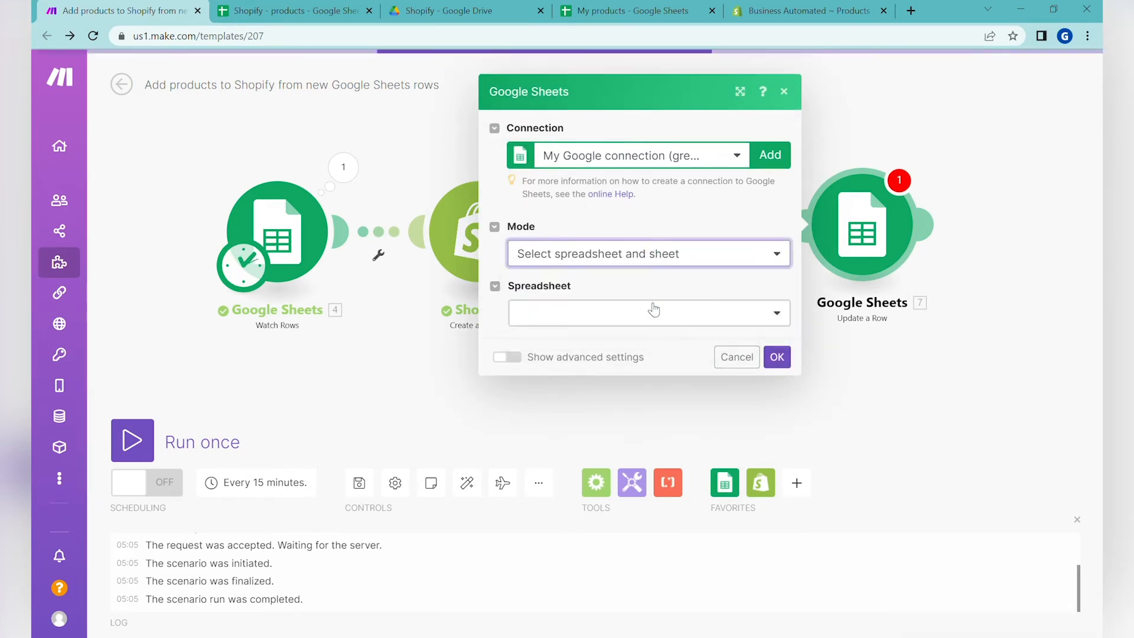
{"action": "left_click", "coordinate": [633, 253]}
{"action": "left_click", "coordinate": [551, 325]}
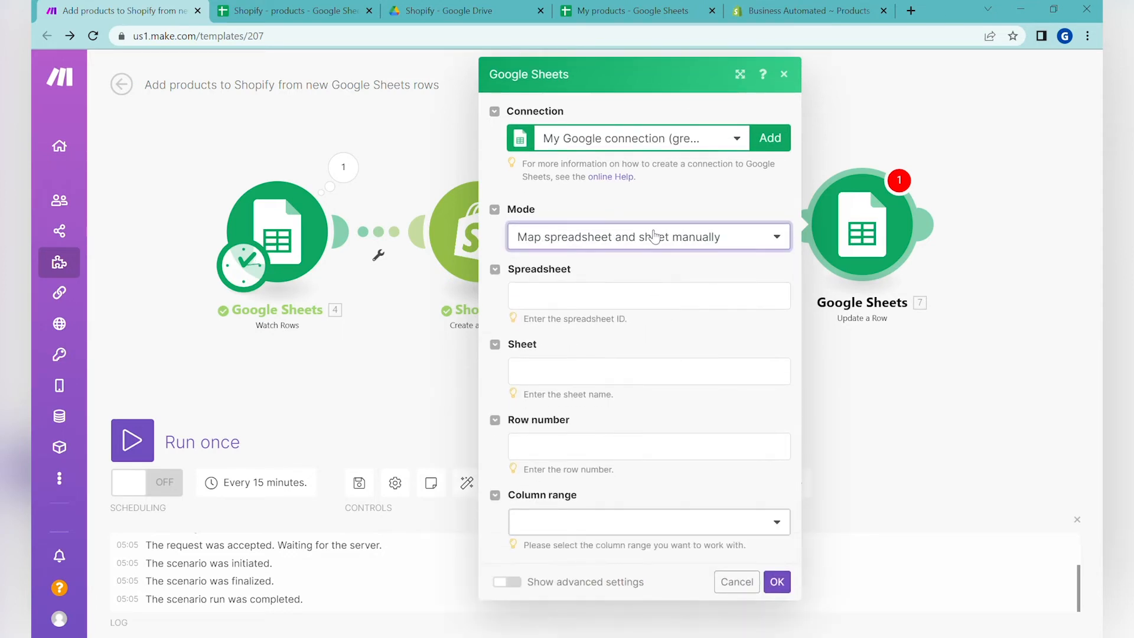
{"action": "left_click", "coordinate": [650, 243]}
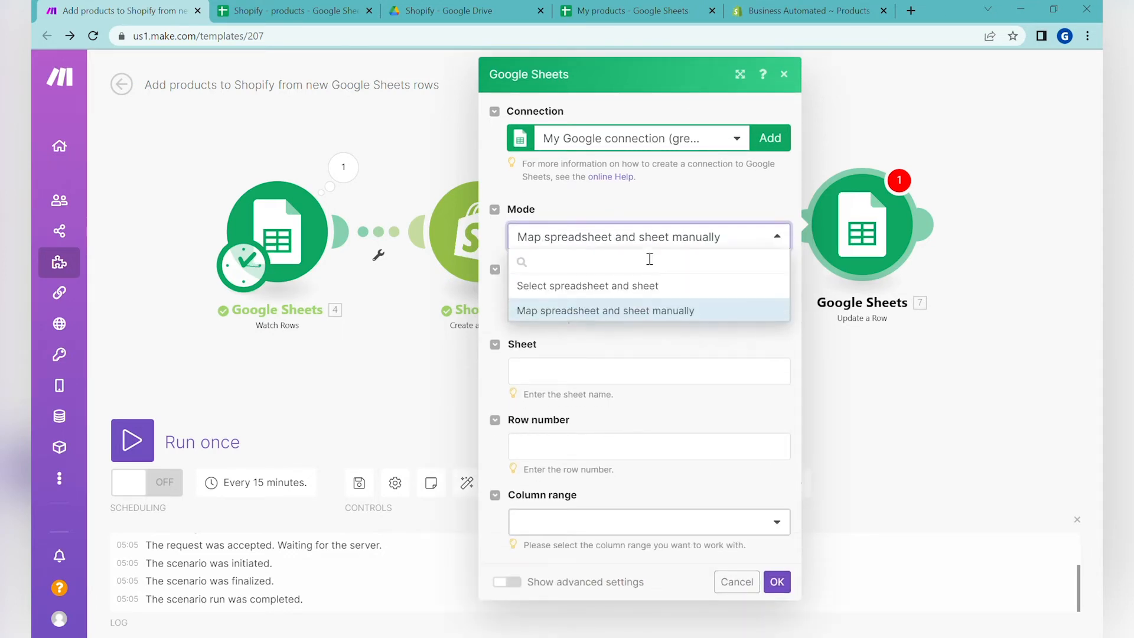
{"action": "left_click", "coordinate": [630, 286]}
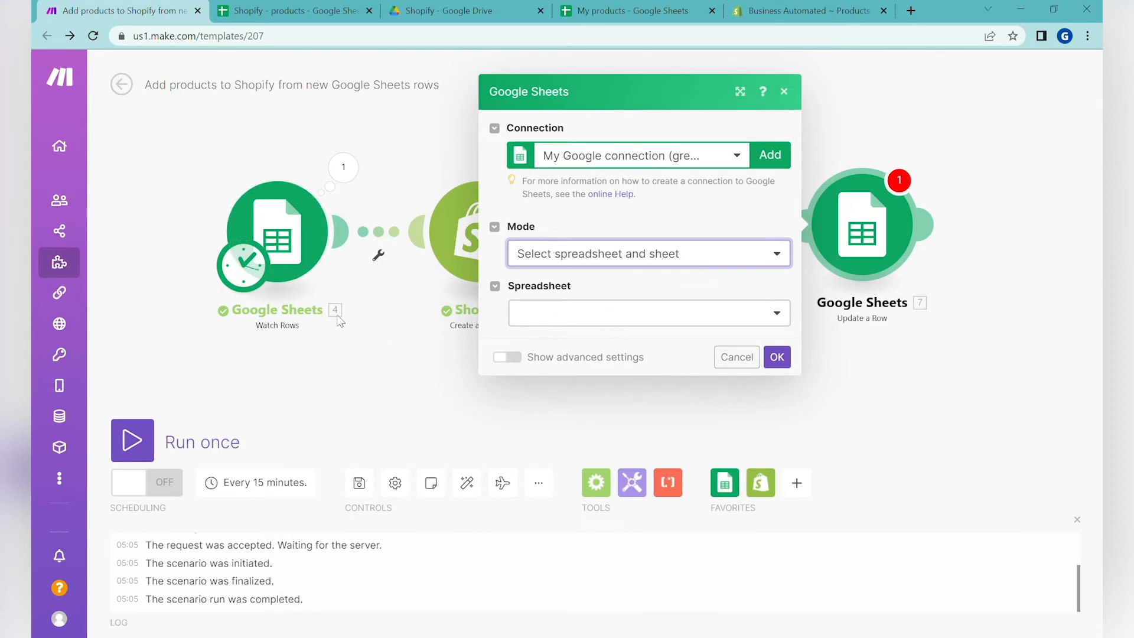
- Choose the My products spreadsheet and its Sheet1 as the target of the Update a Row module
{"action": "left_click", "coordinate": [617, 325]}
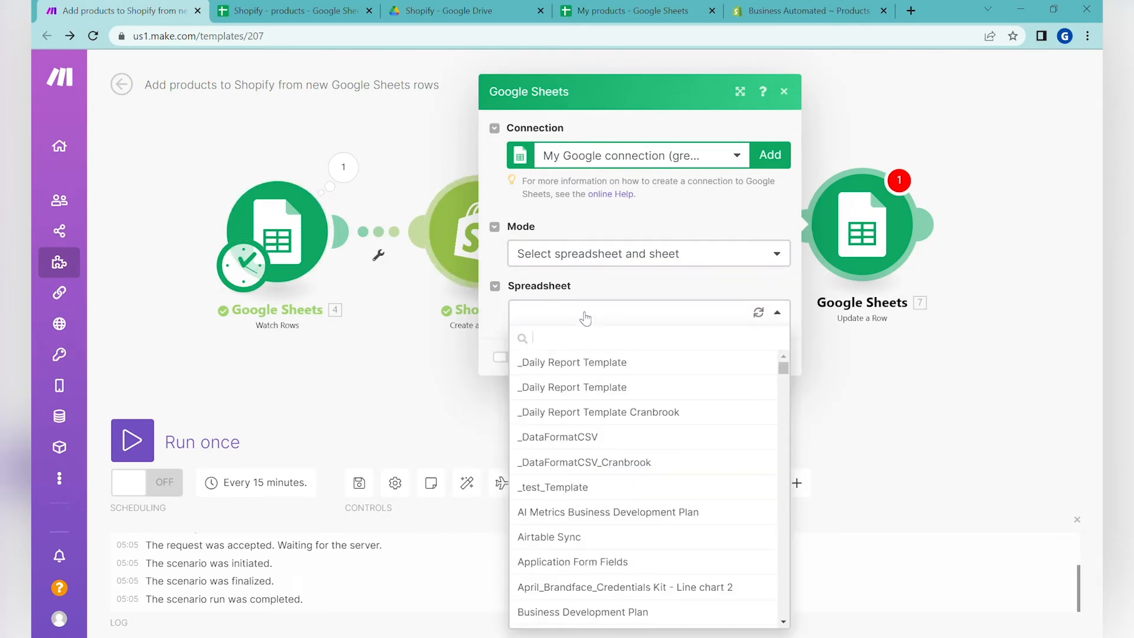
{"action": "type", "text": "my"}
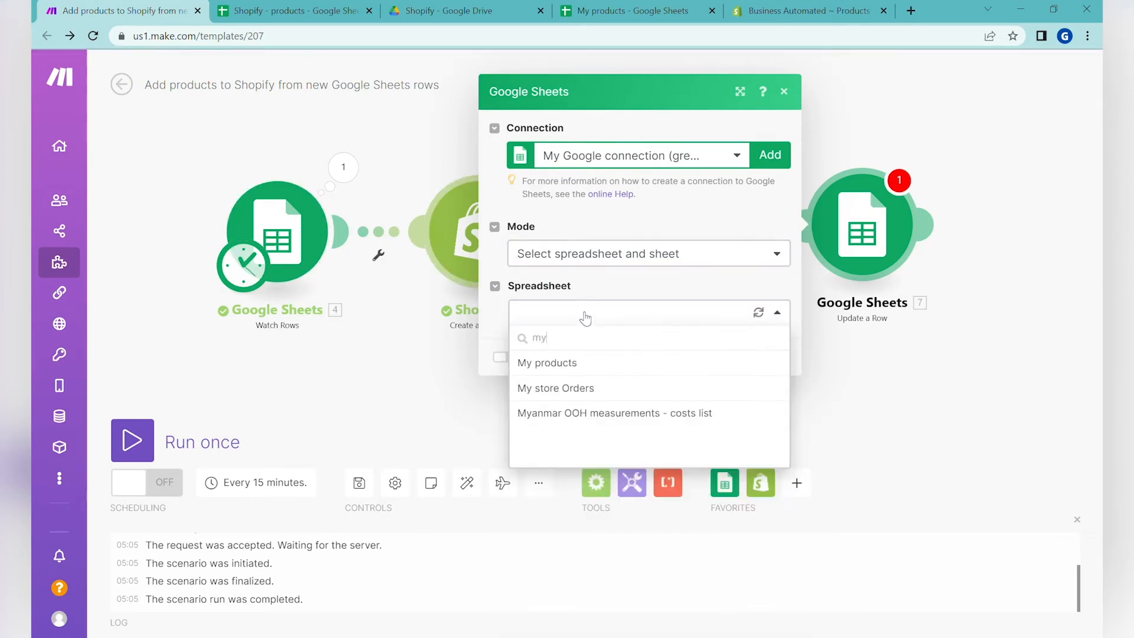
{"action": "left_click", "coordinate": [585, 362]}
{"action": "left_click", "coordinate": [679, 354]}
{"action": "left_click", "coordinate": [577, 402]}
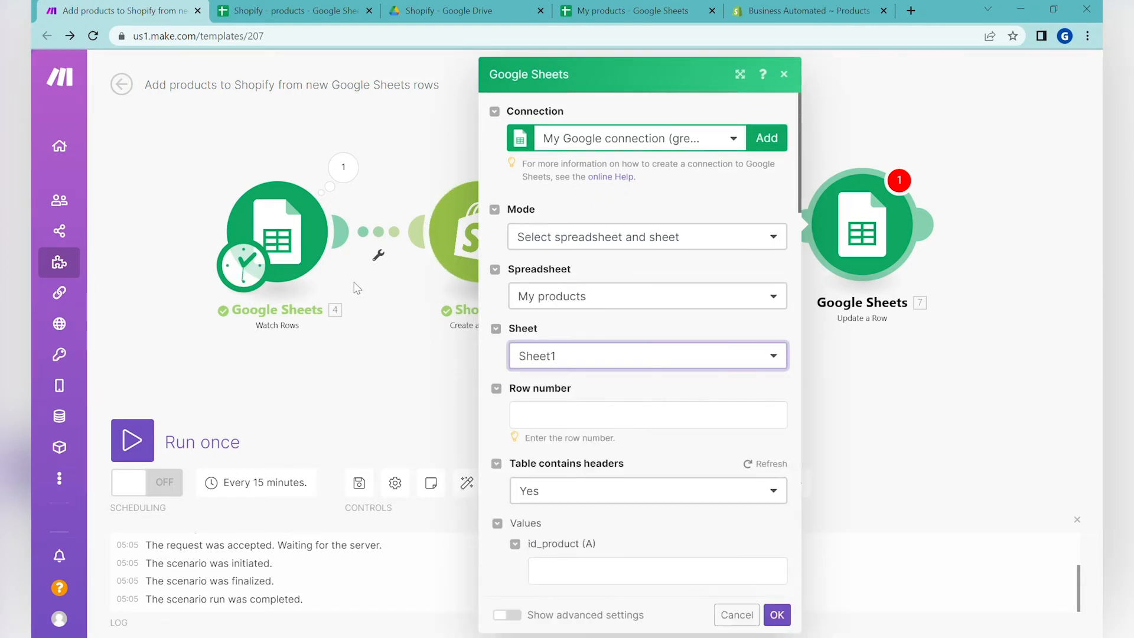
- Map the Update a Row module's Row number to the Row number from the Google Sheets Watch Rows module
{"action": "left_click", "coordinate": [569, 419]}
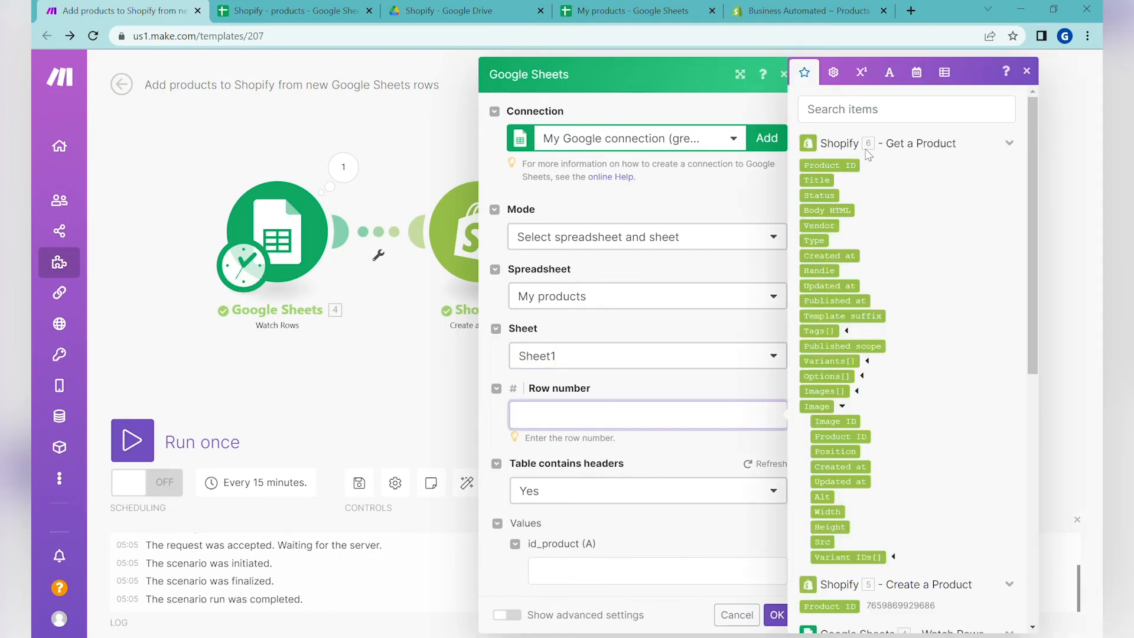
{"action": "scroll", "coordinate": [861, 264], "scroll_direction": "down", "scroll_amount": 6}
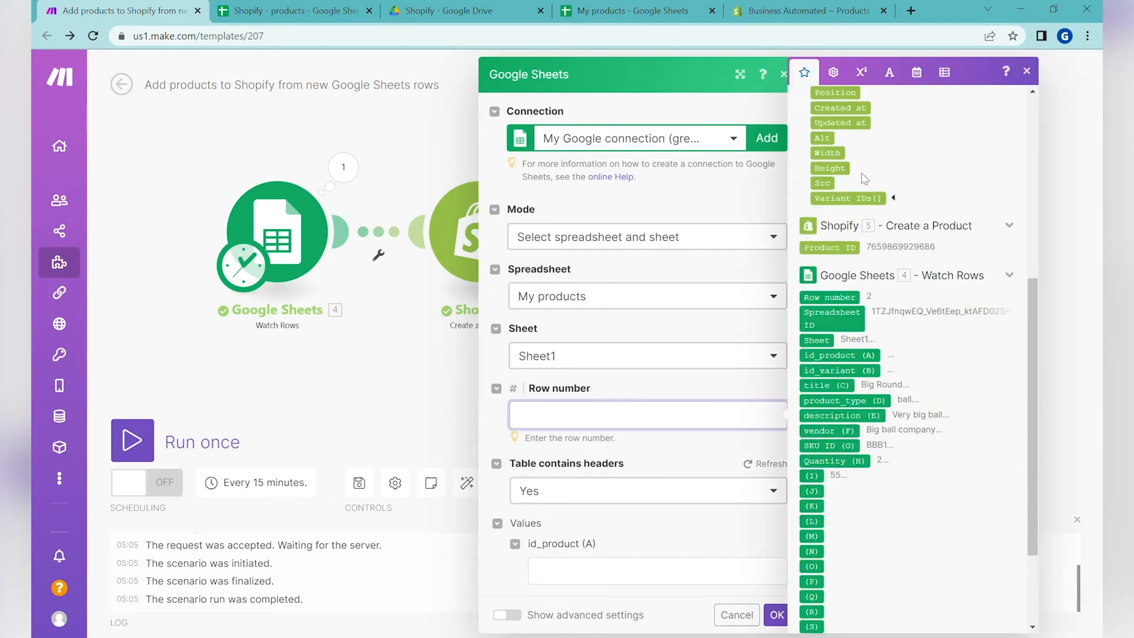
{"action": "left_click", "coordinate": [855, 303]}
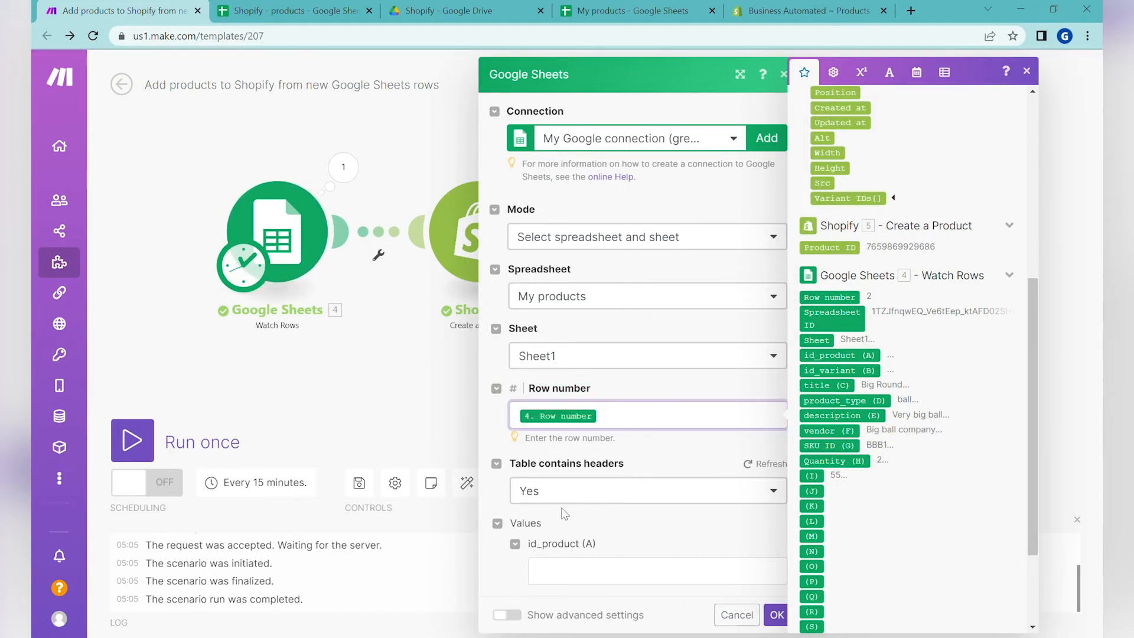
- Map the id_product (A) value to the Product ID from the Shopify Create a Product module
{"action": "scroll", "coordinate": [699, 541], "scroll_direction": "down", "scroll_amount": 3}
{"action": "left_click", "coordinate": [581, 433]}
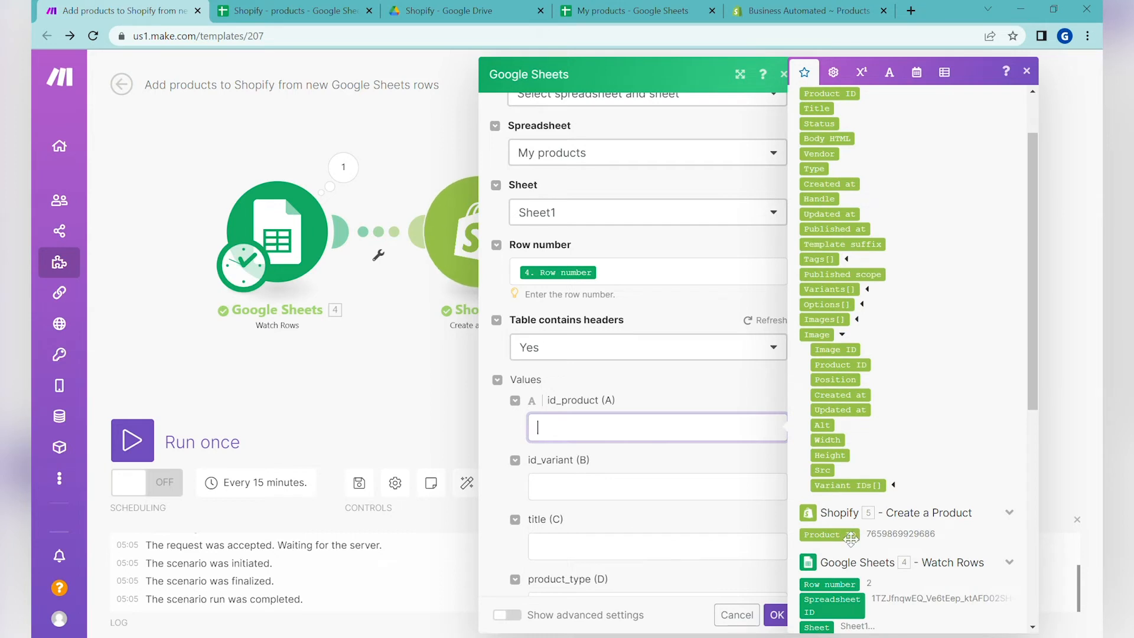
{"action": "left_click", "coordinate": [848, 535]}
- Map the id_variant (B) value to the Product variant ID from the Get a Product module's Variants and save the Update a Row settings
{"action": "scroll", "coordinate": [656, 395], "scroll_direction": "down", "scroll_amount": 3}
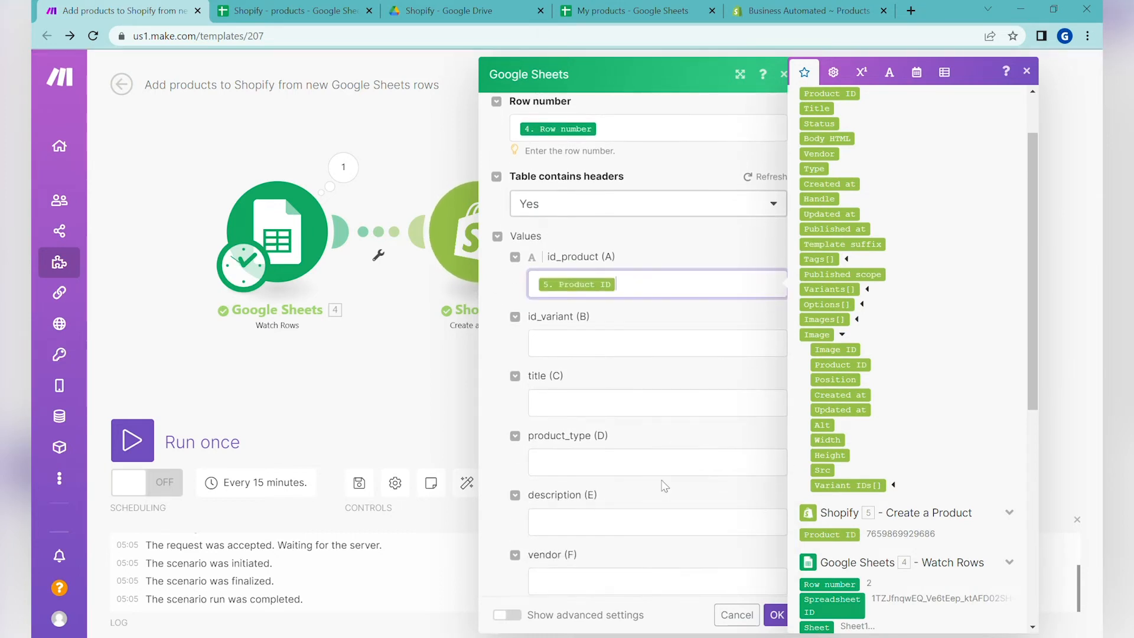
{"action": "left_click", "coordinate": [606, 343]}
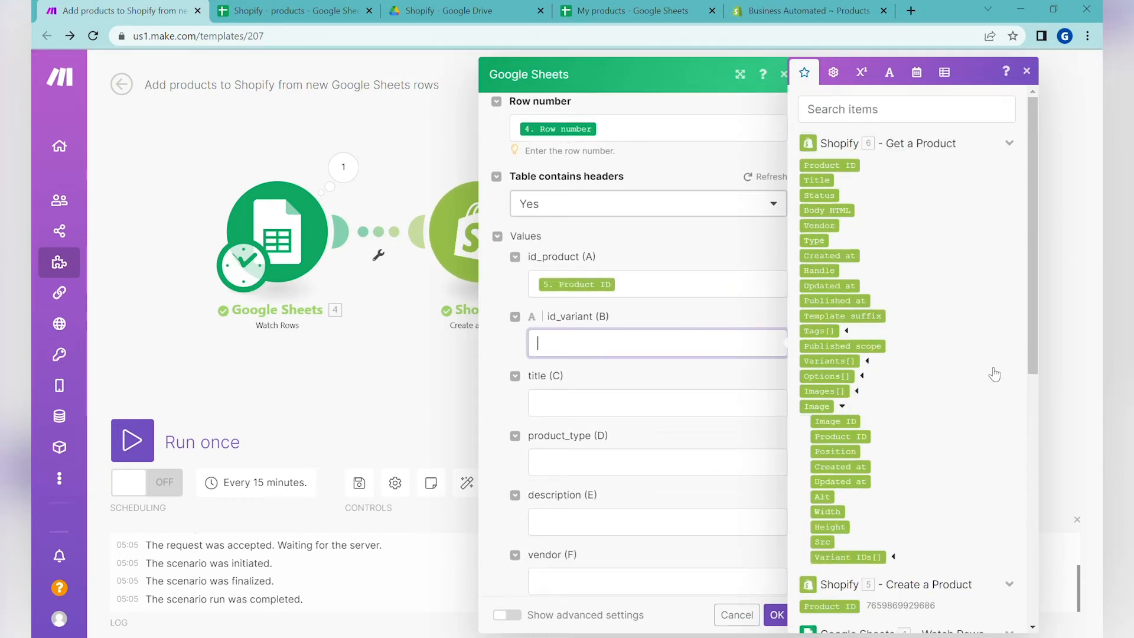
{"action": "left_click", "coordinate": [868, 361]}
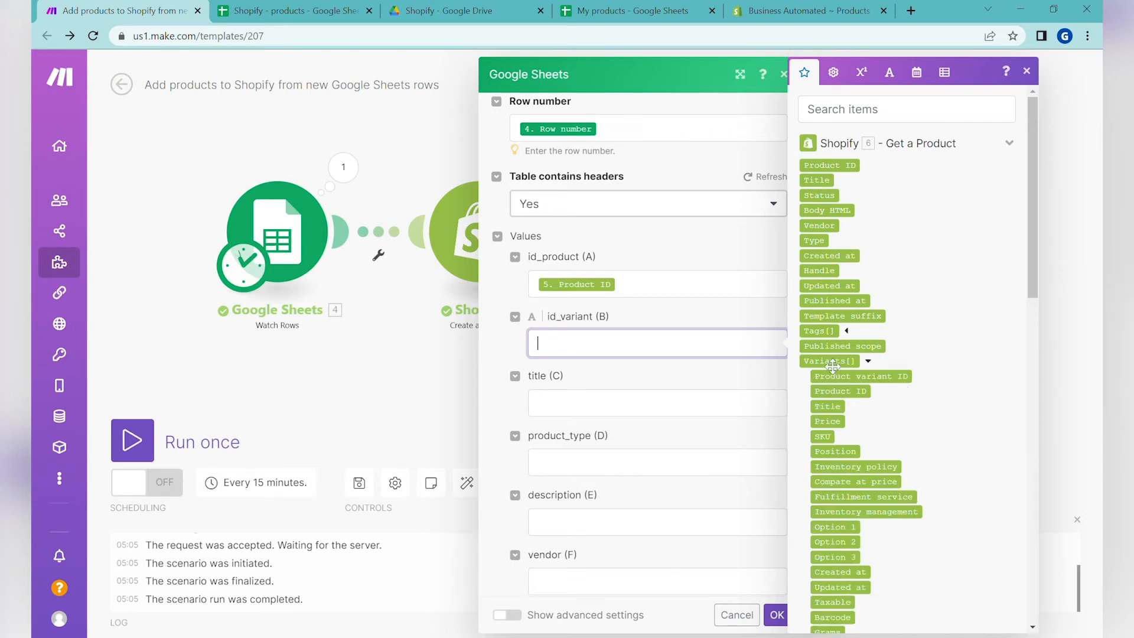
{"action": "left_click", "coordinate": [888, 380]}
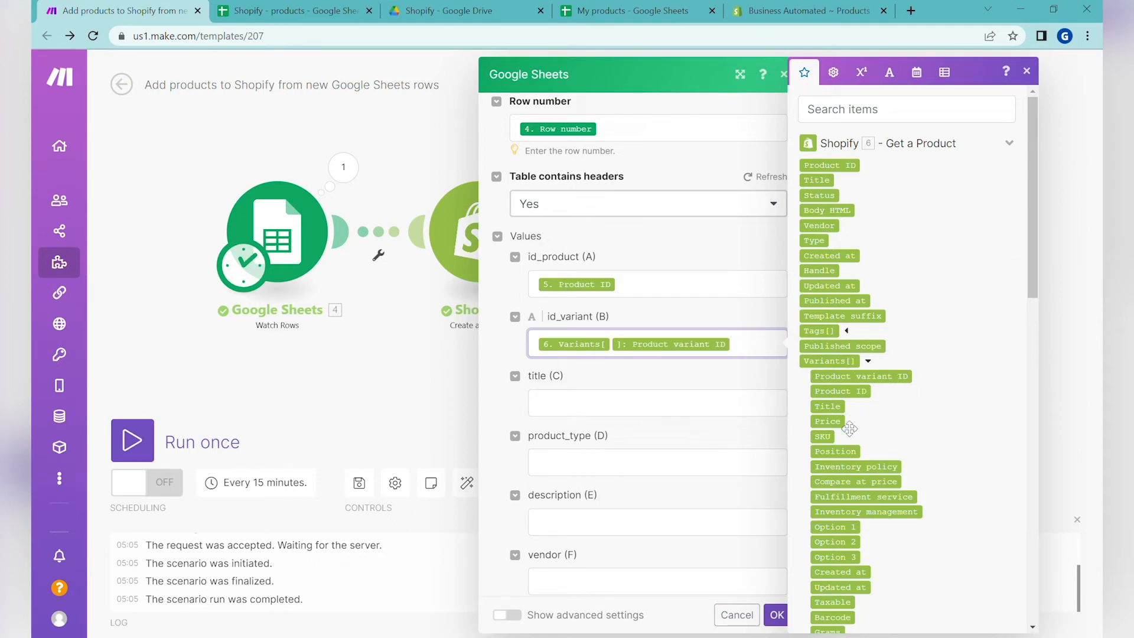
{"action": "left_click", "coordinate": [757, 373]}
{"action": "scroll", "coordinate": [656, 297], "scroll_direction": "down", "scroll_amount": 1}
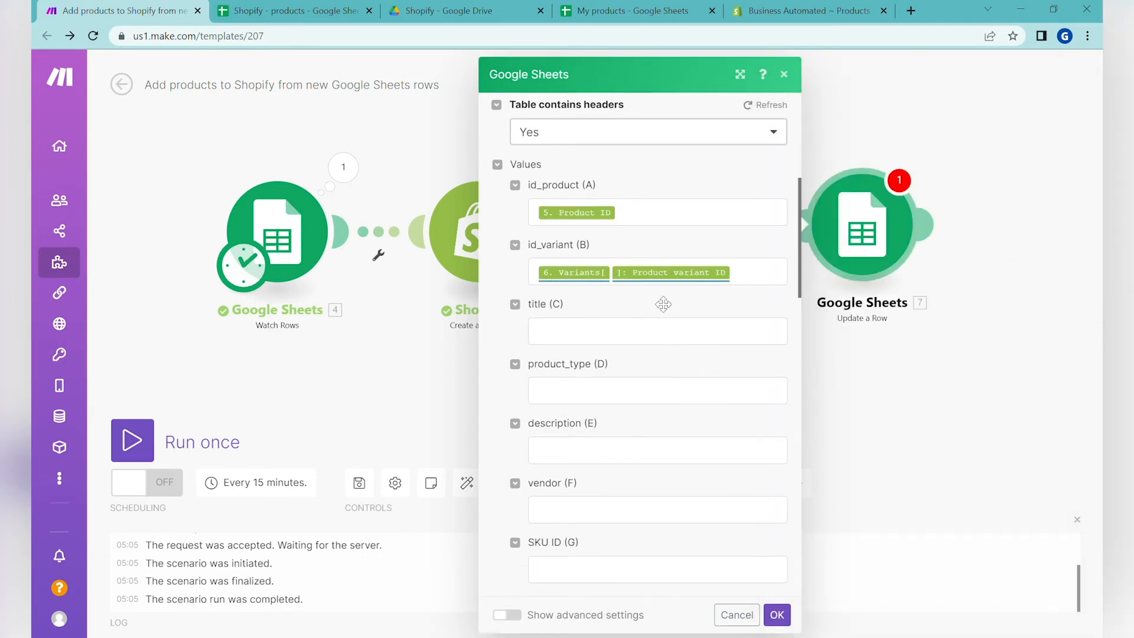
{"action": "scroll", "coordinate": [628, 321], "scroll_direction": "down", "scroll_amount": 4}
{"action": "scroll", "coordinate": [709, 405], "scroll_direction": "up", "scroll_amount": 6}
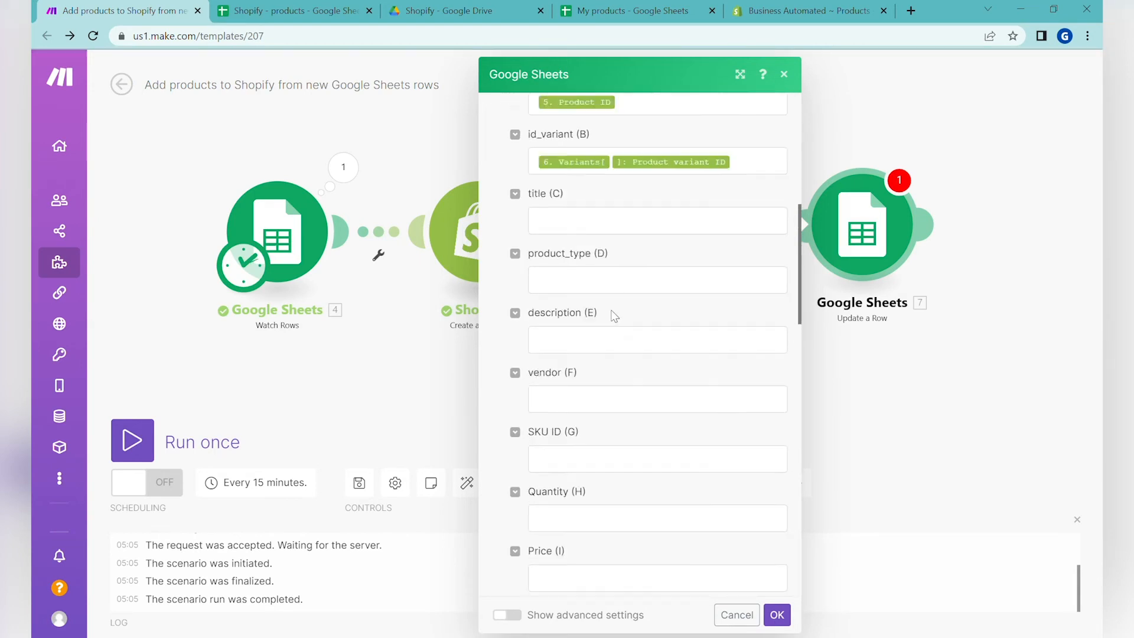
{"action": "scroll", "coordinate": [633, 423], "scroll_direction": "down", "scroll_amount": 6}
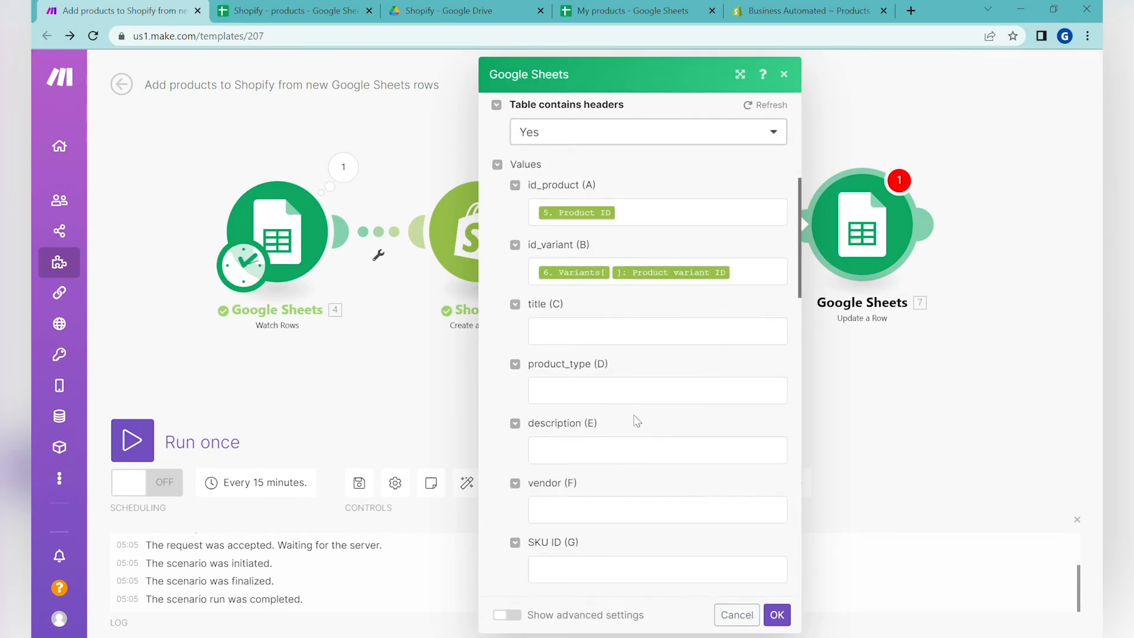
{"action": "left_click", "coordinate": [777, 615]}
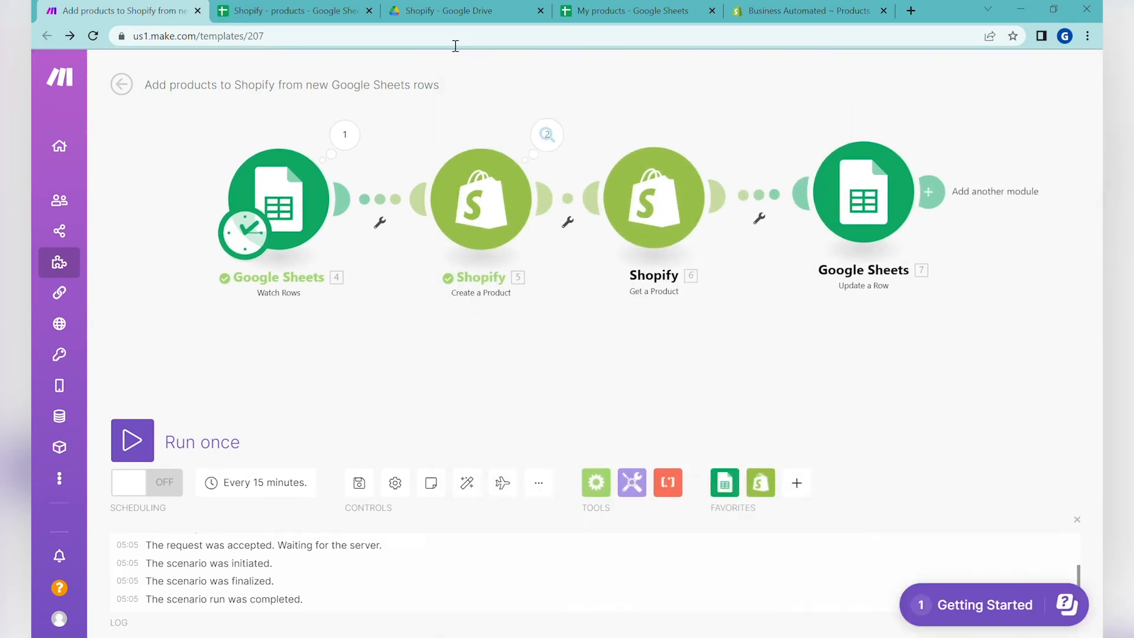
- Switch to the Shopify admin and delete the Big Round and Small Square draft products from the product list
{"action": "left_click", "coordinate": [790, 8]}
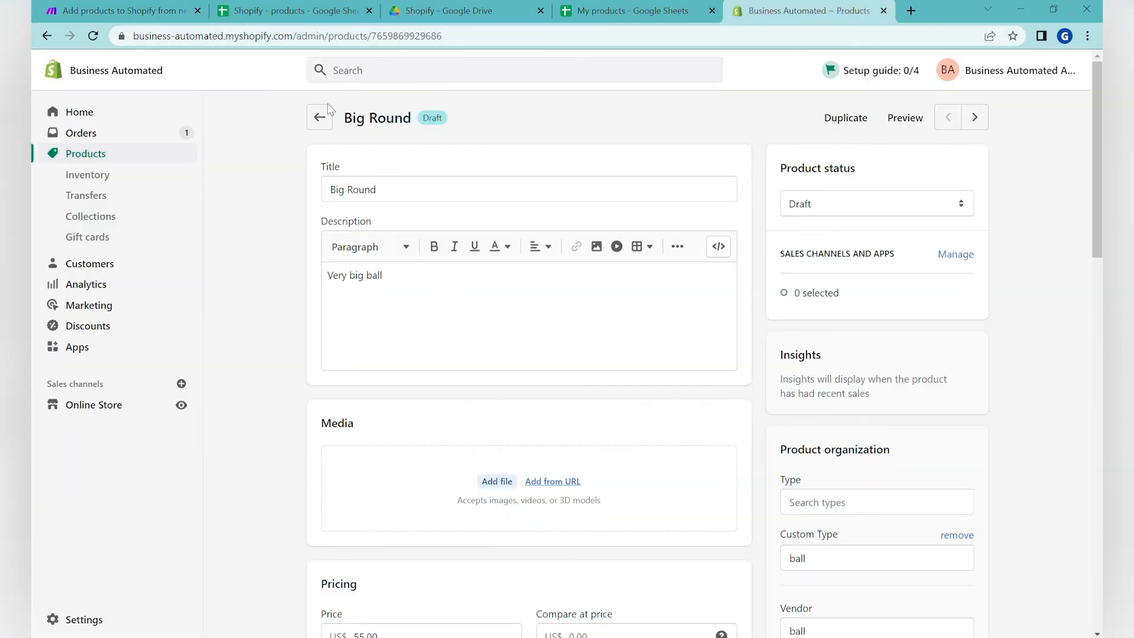
{"action": "left_click", "coordinate": [324, 121]}
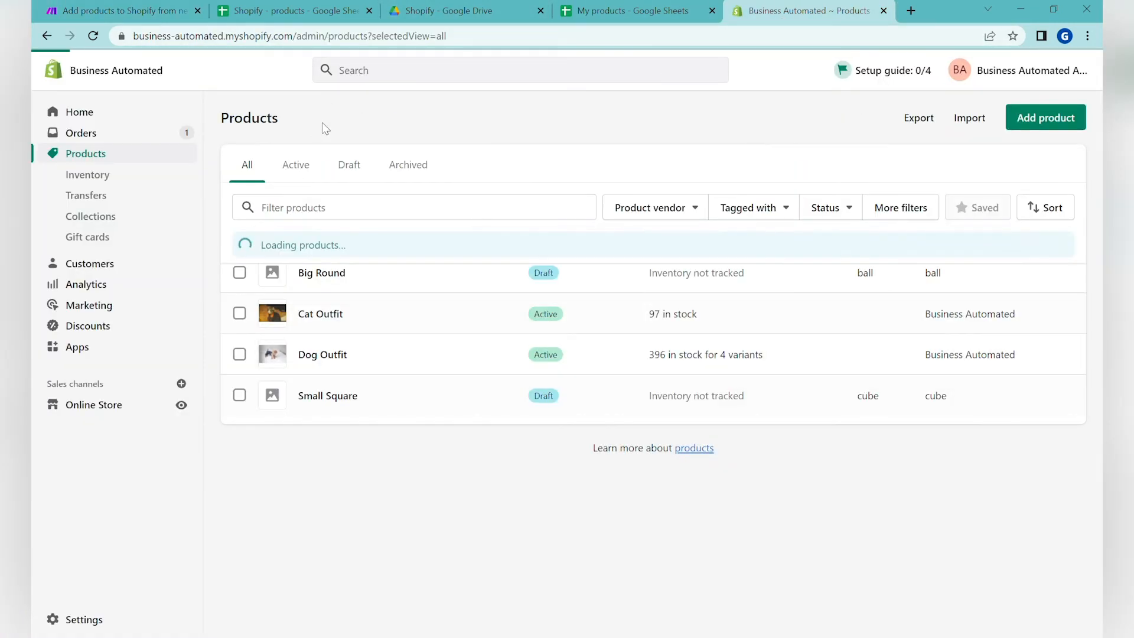
{"action": "left_click", "coordinate": [239, 273]}
{"action": "left_click", "coordinate": [240, 406]}
{"action": "left_click", "coordinate": [449, 244]}
{"action": "left_click", "coordinate": [437, 369]}
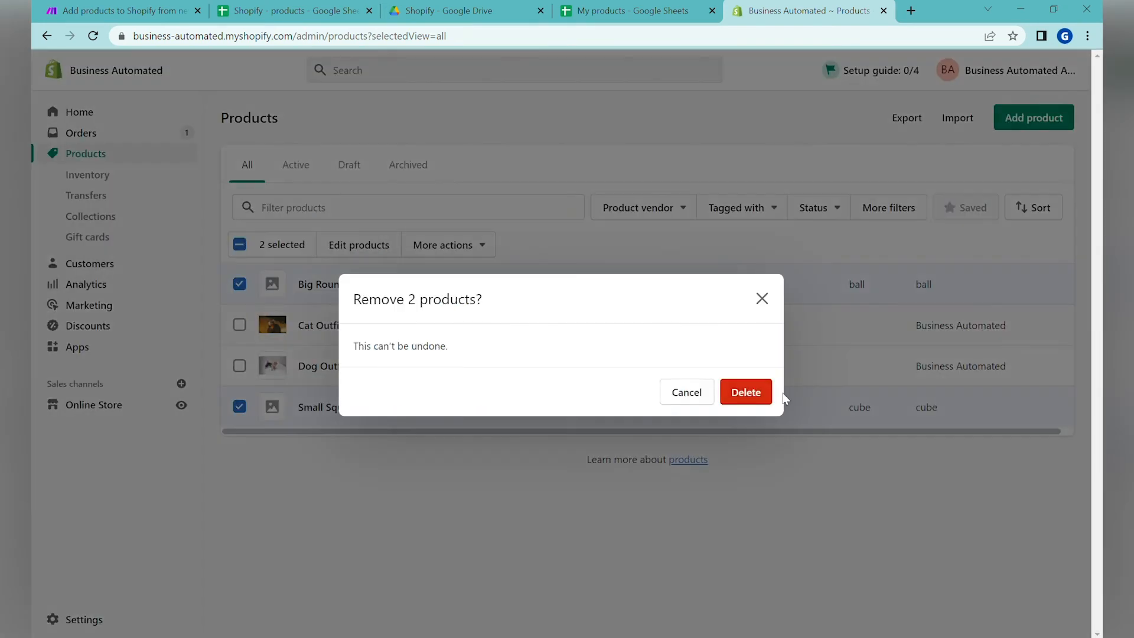
{"action": "left_click", "coordinate": [752, 394]}
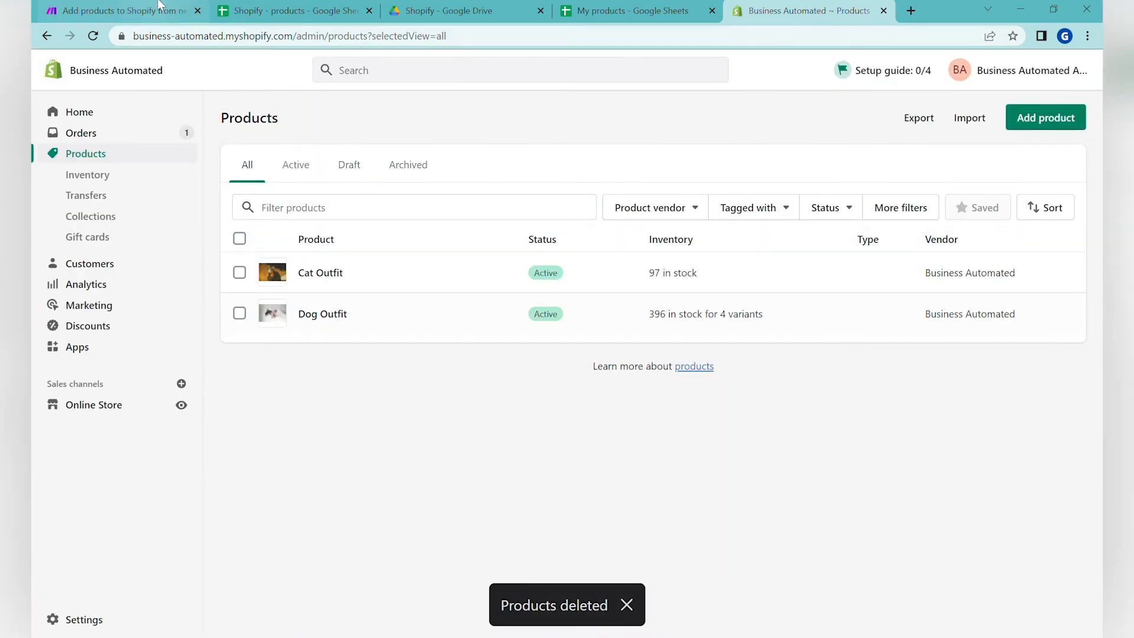
- Back in Make, set the Watch Rows module to start from All rows and run the scenario once
{"action": "left_click", "coordinate": [158, 7]}
{"action": "right_click", "coordinate": [317, 287]}
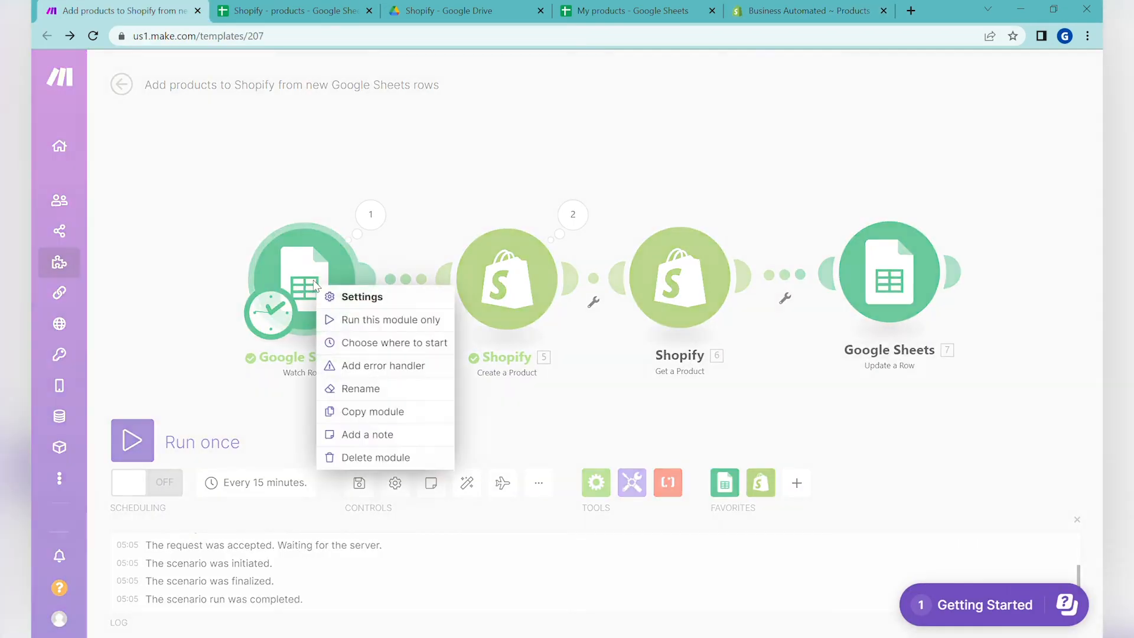
{"action": "left_click", "coordinate": [404, 343]}
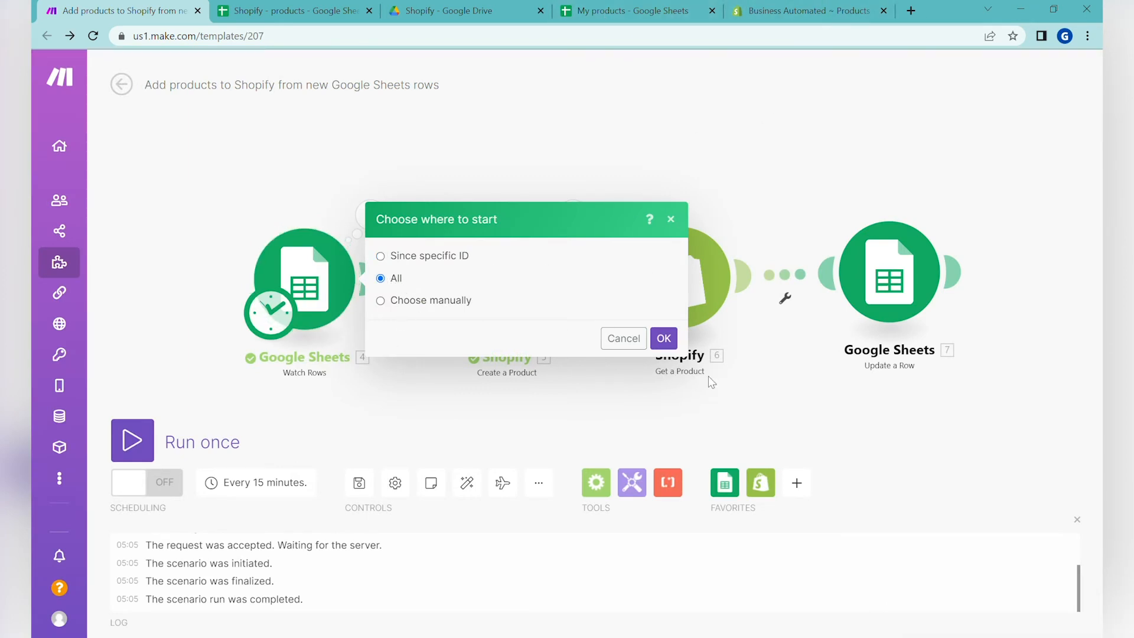
{"action": "left_click", "coordinate": [664, 338]}
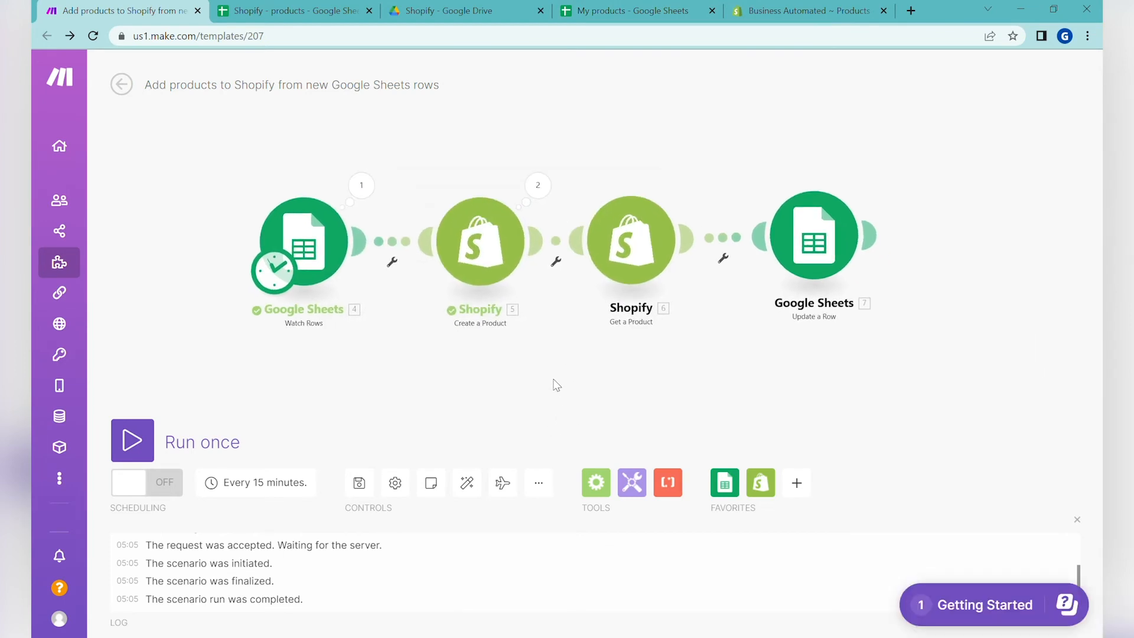
{"action": "left_click", "coordinate": [133, 440]}
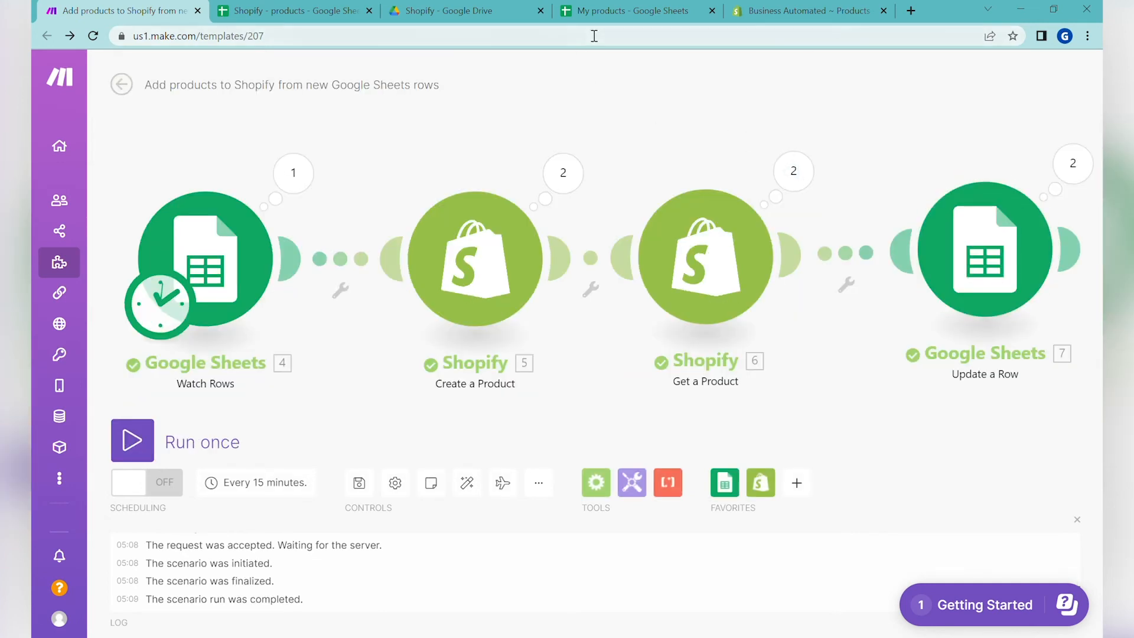
- Check the product and variant IDs, quantity and price in the My products Google Sheet
{"action": "left_click", "coordinate": [611, 12]}
{"action": "left_click", "coordinate": [118, 230]}
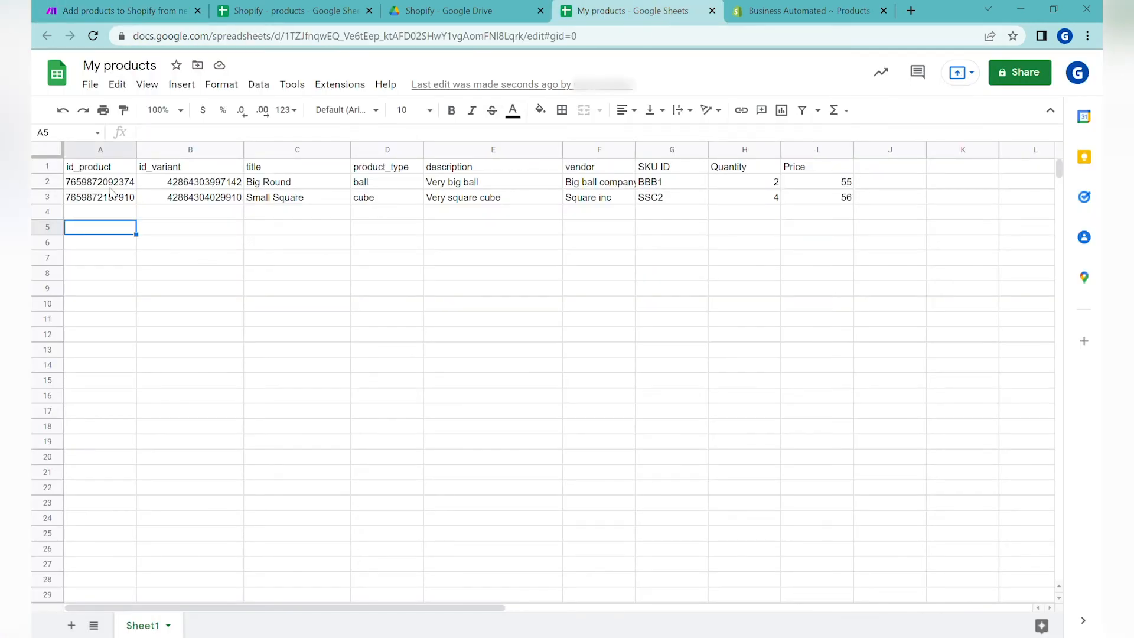
{"action": "left_click", "coordinate": [96, 184]}
{"action": "left_click", "coordinate": [94, 197]}
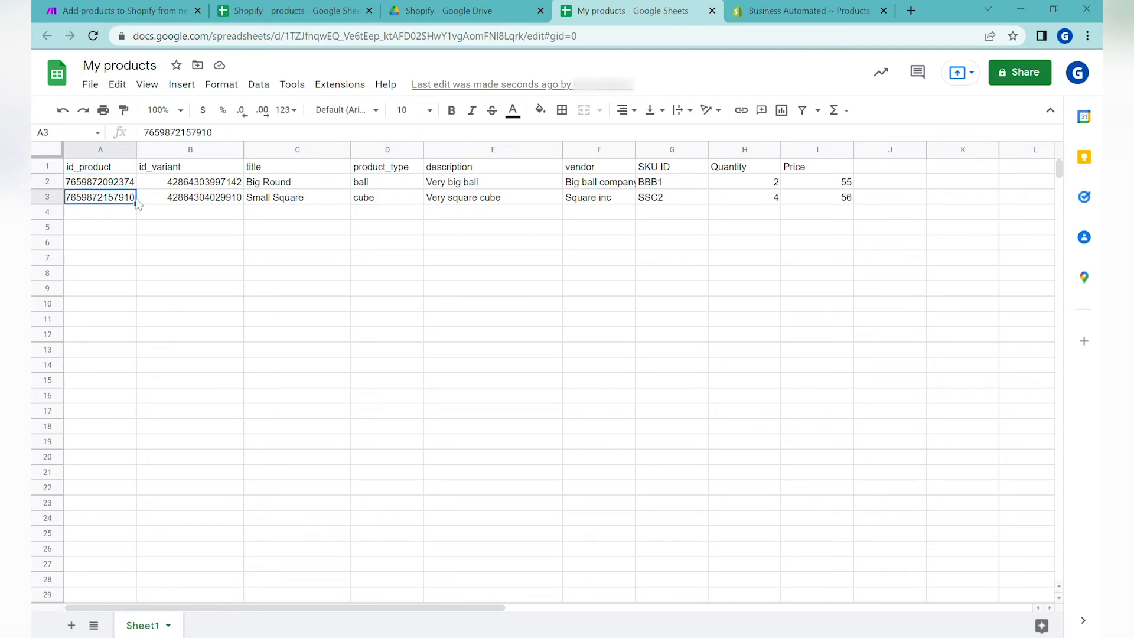
{"action": "left_click", "coordinate": [218, 201]}
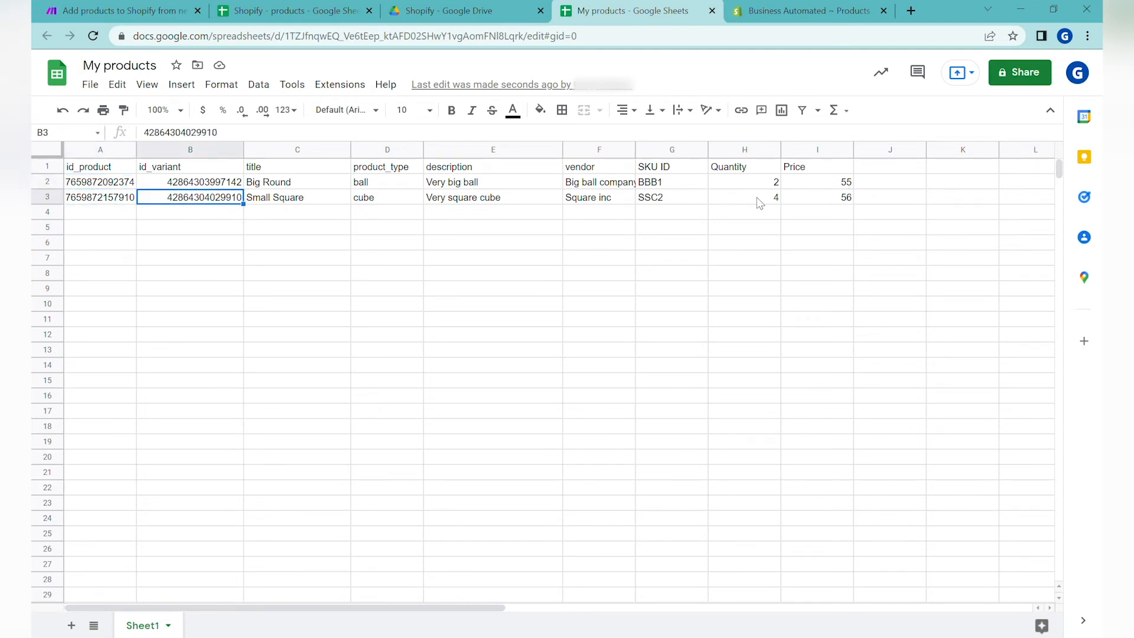
{"action": "left_click_drag", "start_coordinate": [756, 201], "coordinate": [805, 202]}
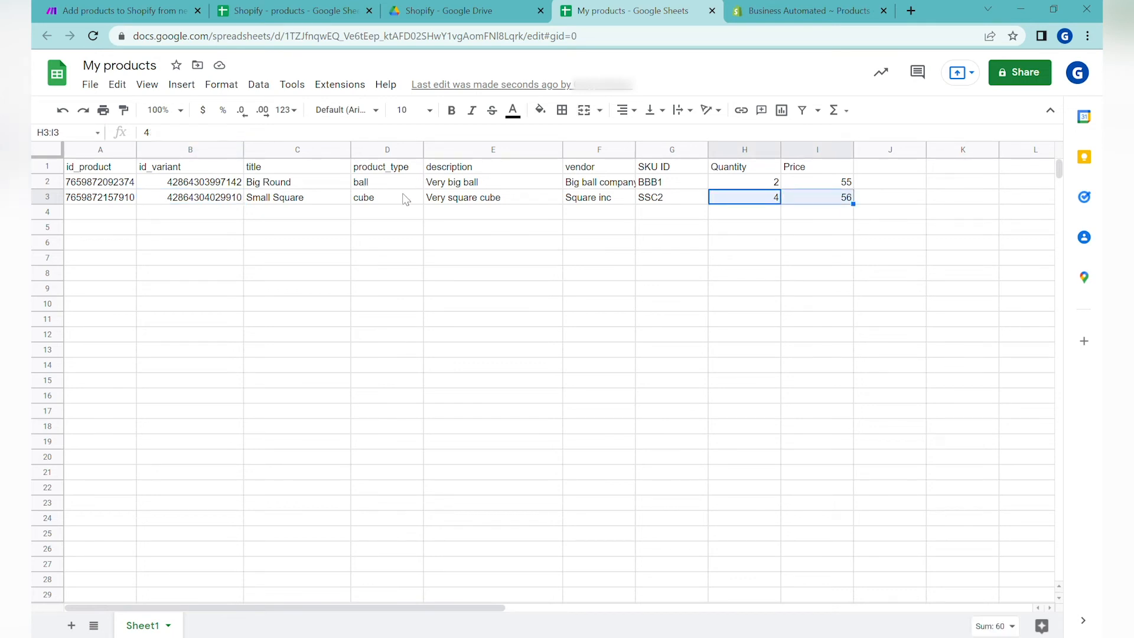
- Reload the Shopify product list and review the Big Round product's details
{"action": "left_click", "coordinate": [125, 6]}
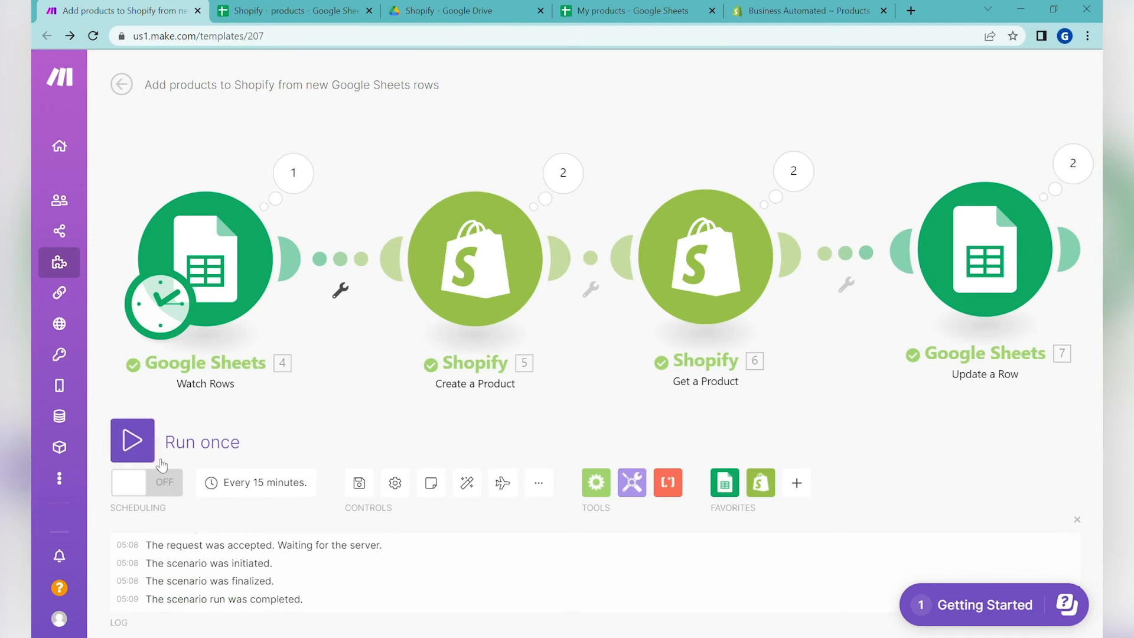
{"action": "left_click", "coordinate": [803, 10]}
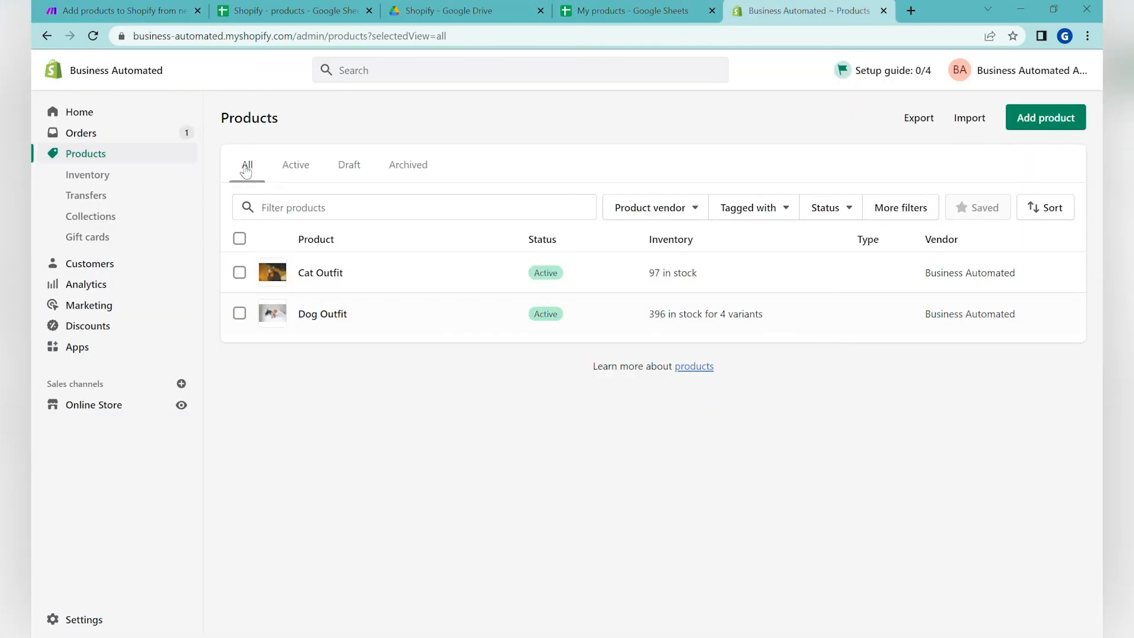
{"action": "left_click", "coordinate": [93, 35]}
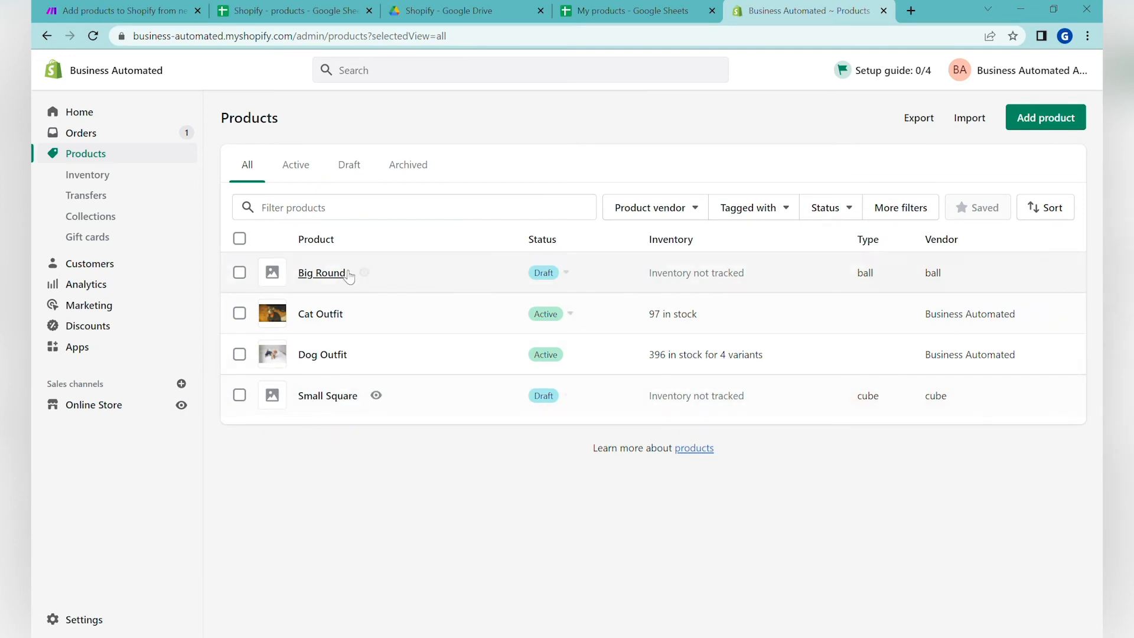
{"action": "left_click", "coordinate": [330, 272]}
{"action": "scroll", "coordinate": [785, 333], "scroll_direction": "down", "scroll_amount": 6}
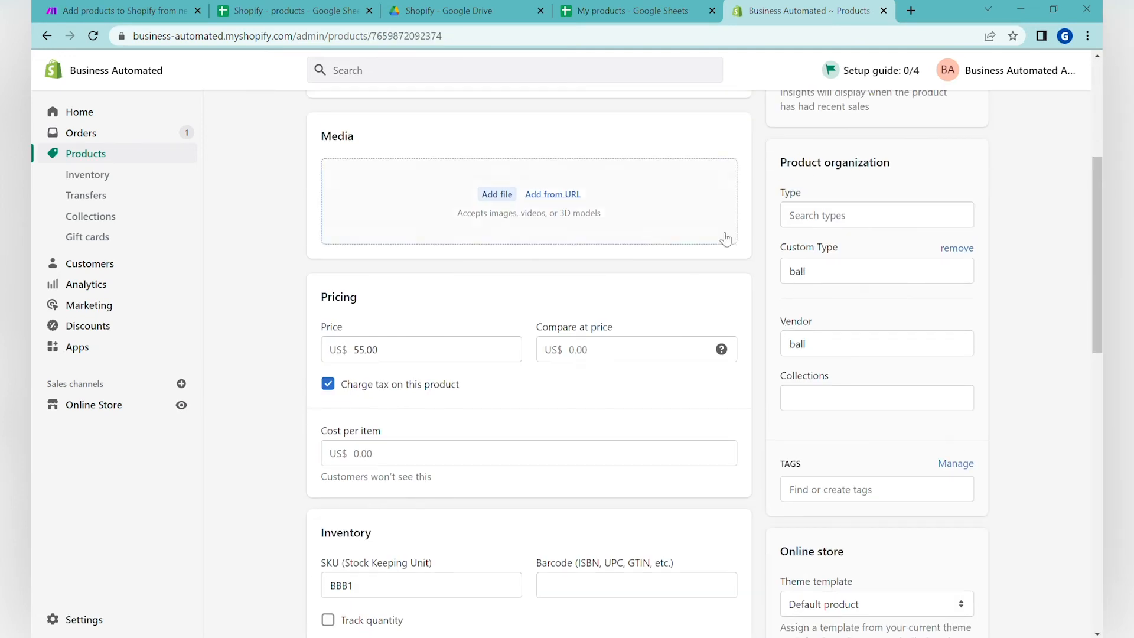
- In Make's Shopify Create a Product module, replace the Vendor mapping with vendor (F) from Watch Rows and save the settings
{"action": "left_click", "coordinate": [118, 10]}
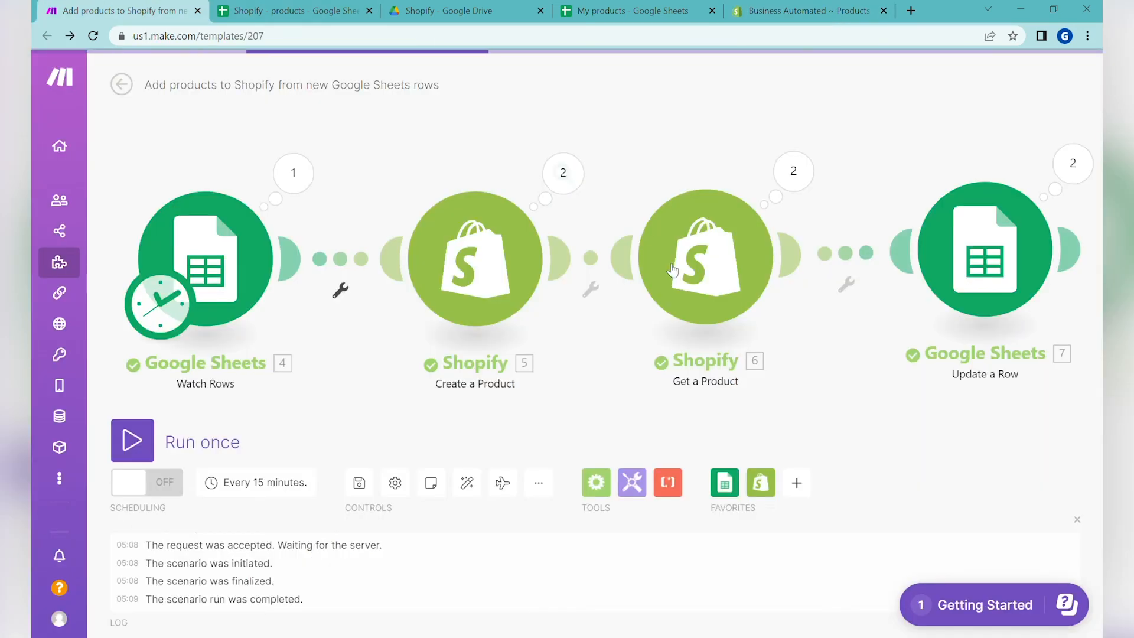
{"action": "left_click", "coordinate": [499, 261]}
{"action": "scroll", "coordinate": [762, 378], "scroll_direction": "down", "scroll_amount": 1}
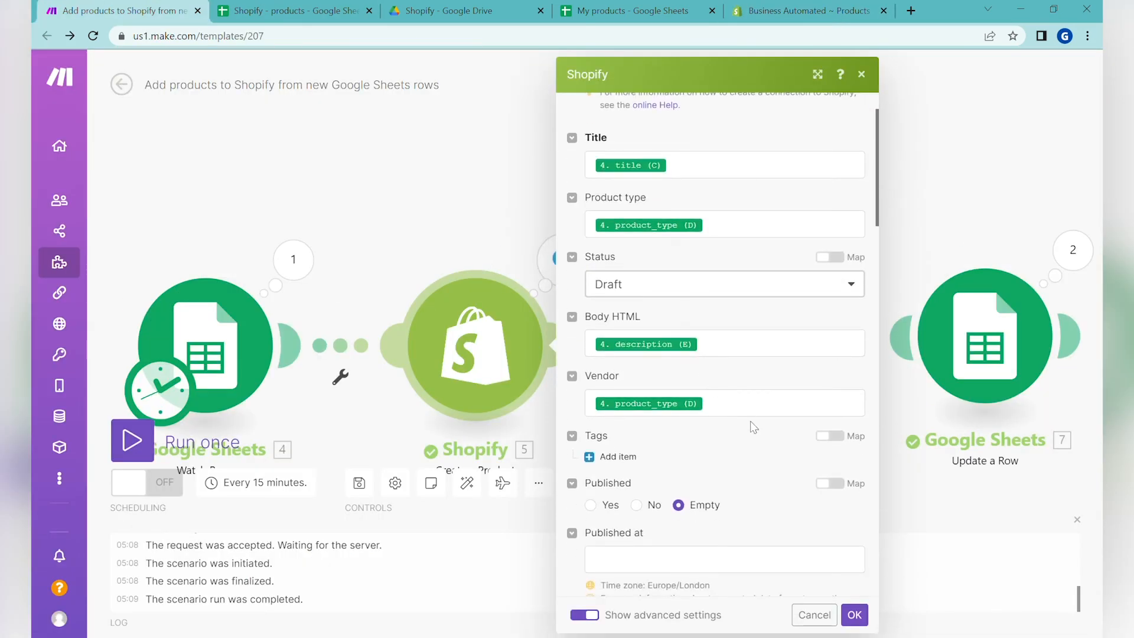
{"action": "scroll", "coordinate": [711, 375], "scroll_direction": "down", "scroll_amount": 3}
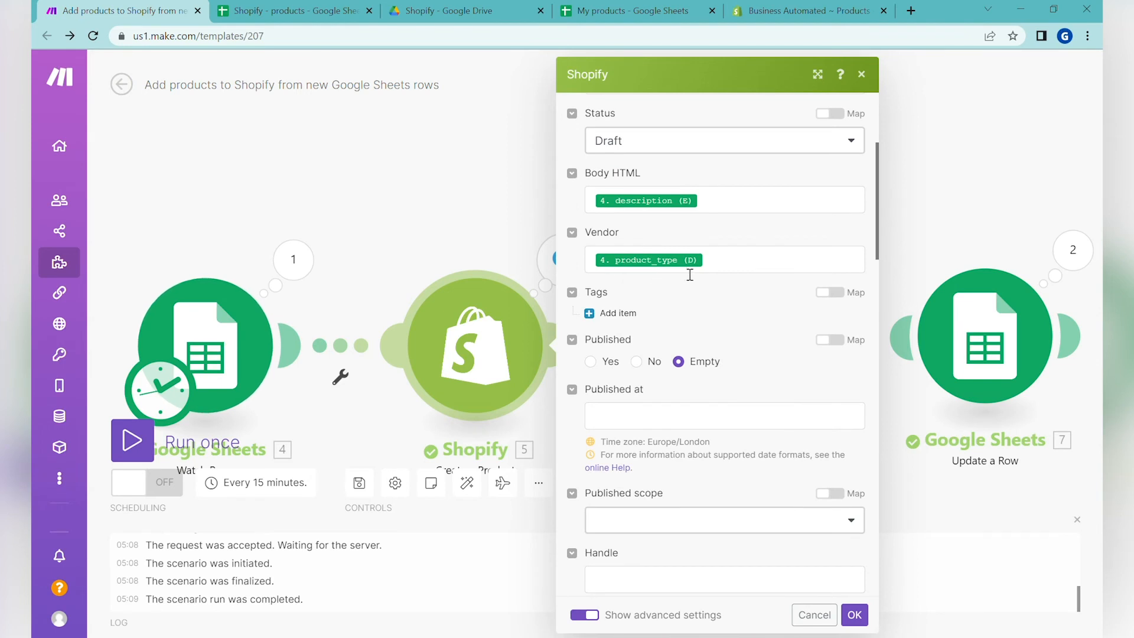
{"action": "left_click", "coordinate": [761, 267]}
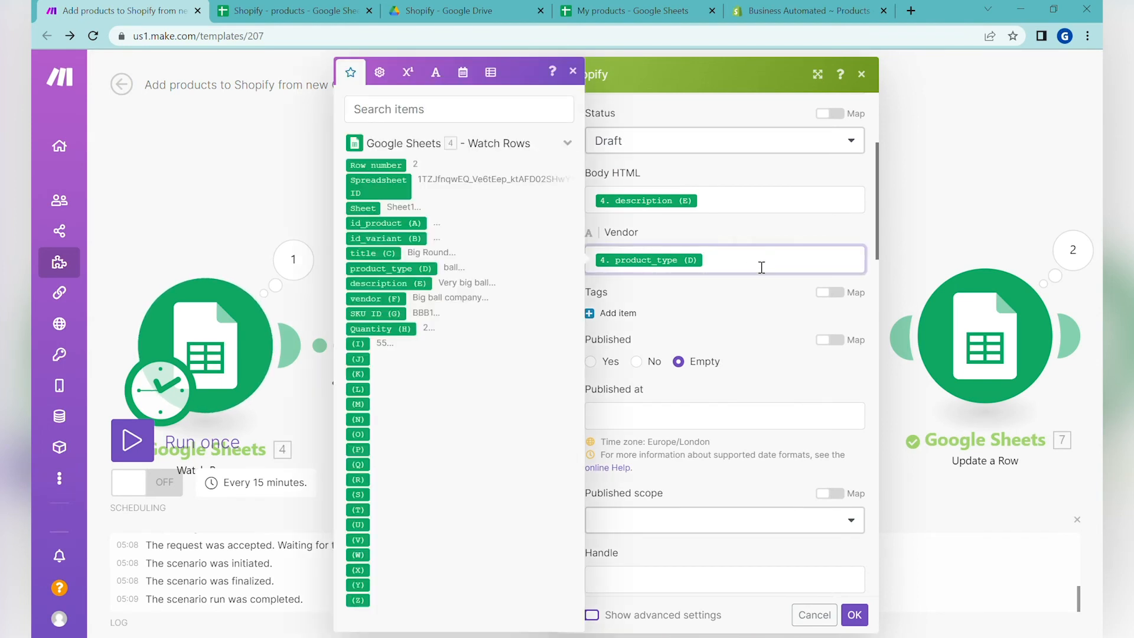
{"action": "key", "text": "BackSpace"}
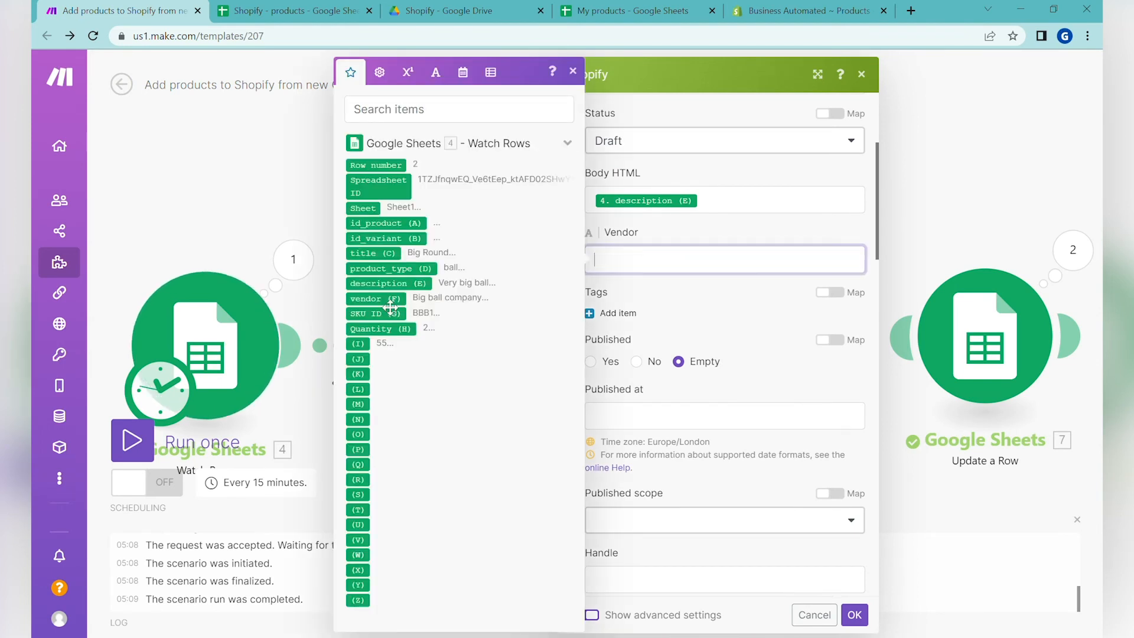
{"action": "left_click", "coordinate": [374, 298]}
{"action": "scroll", "coordinate": [750, 331], "scroll_direction": "up", "scroll_amount": 3}
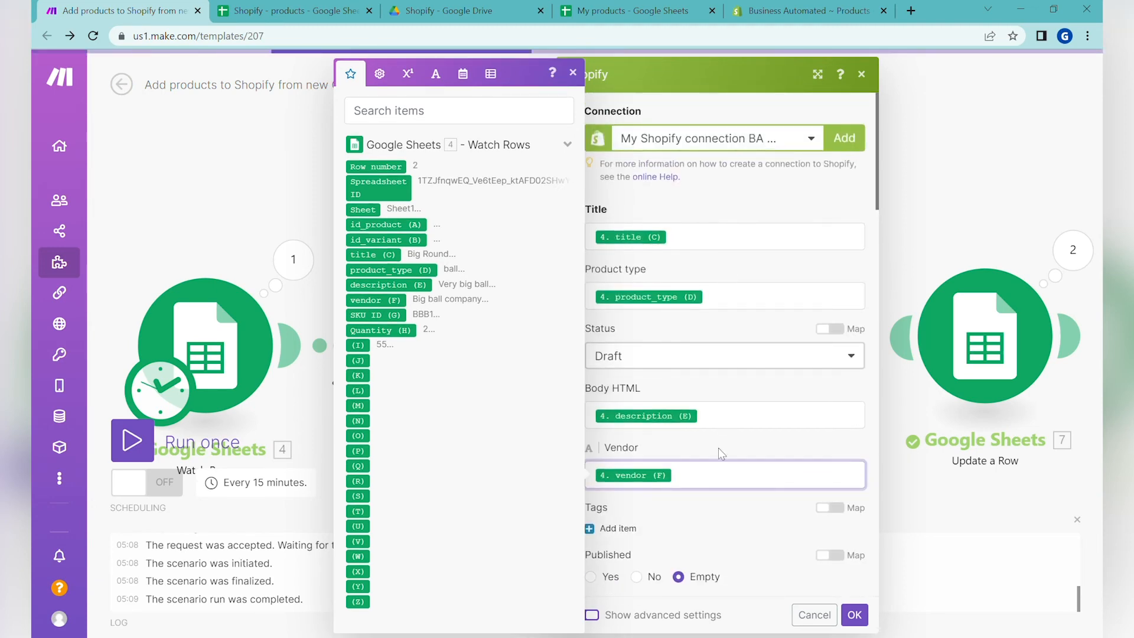
{"action": "scroll", "coordinate": [761, 469], "scroll_direction": "down", "scroll_amount": 2}
{"action": "left_click", "coordinate": [854, 614]}
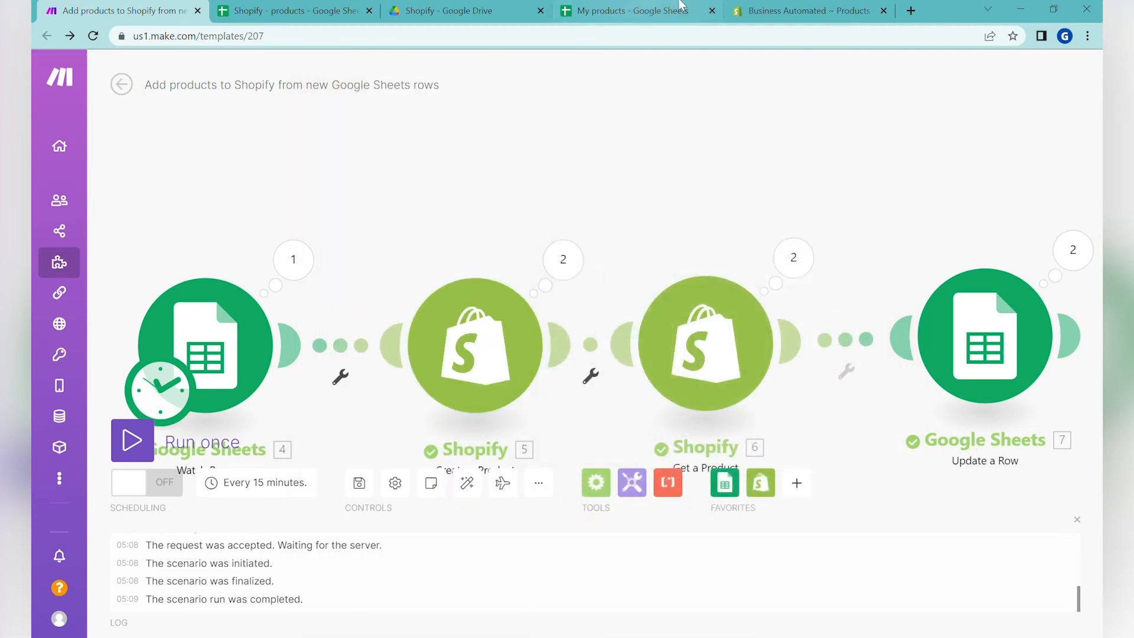
- Check the vendor, price, SKU and quantity tracking of the Big Round product in Shopify
{"action": "left_click", "coordinate": [803, 11]}
{"action": "scroll", "coordinate": [821, 284], "scroll_direction": "down", "scroll_amount": 4}
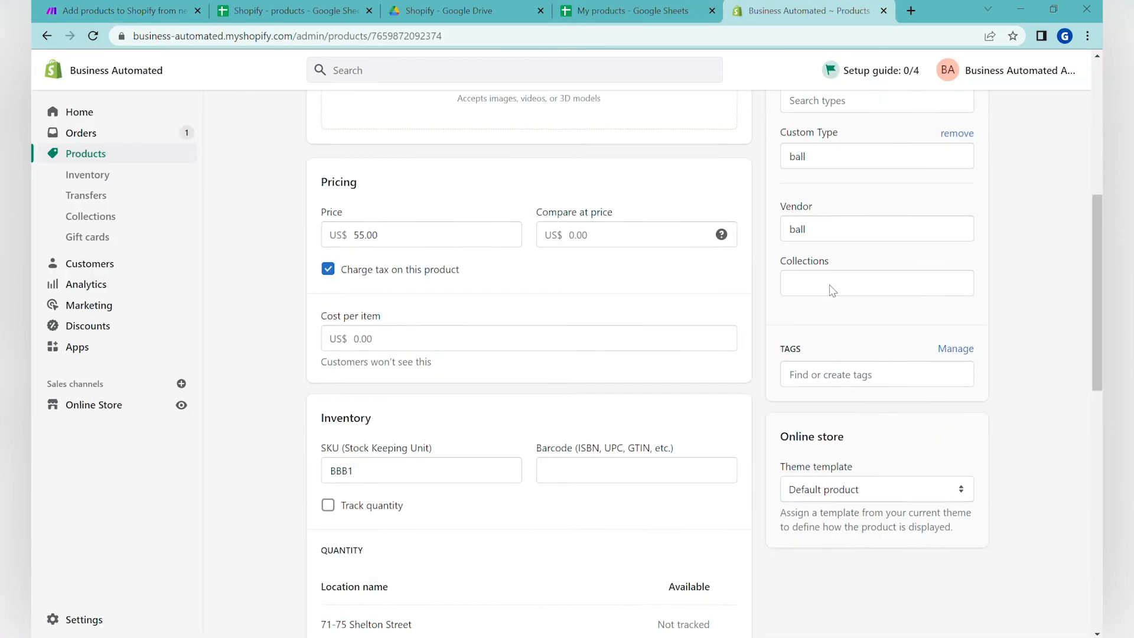
{"action": "left_click", "coordinate": [399, 377]}
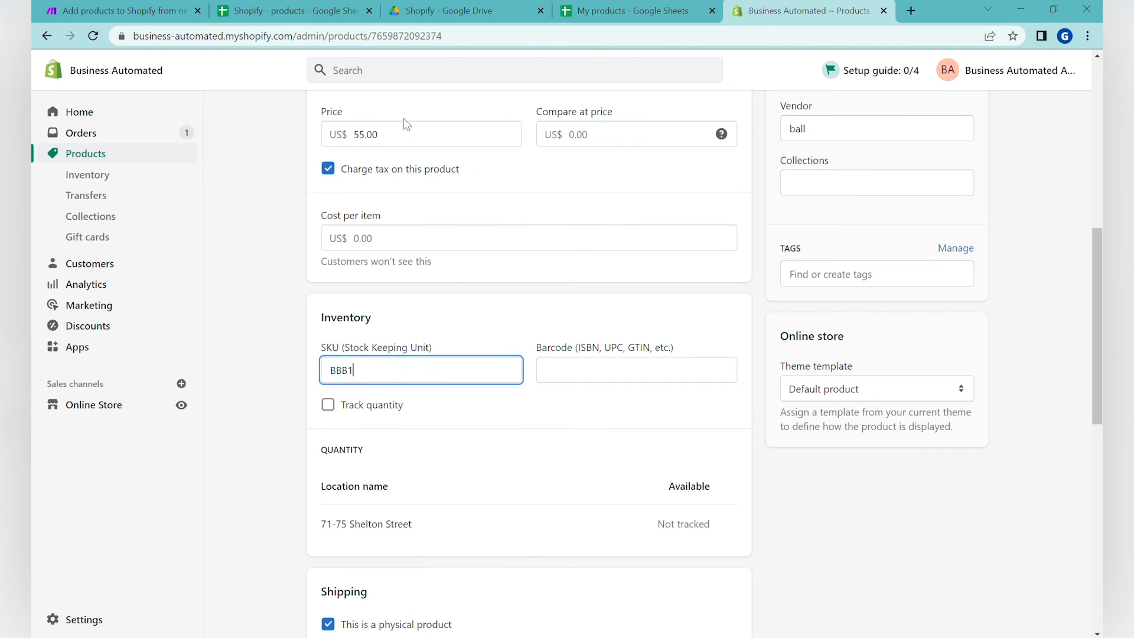
- Return to Make and run the scenario once with the corrected vendor mapping
{"action": "left_click", "coordinate": [148, 6]}
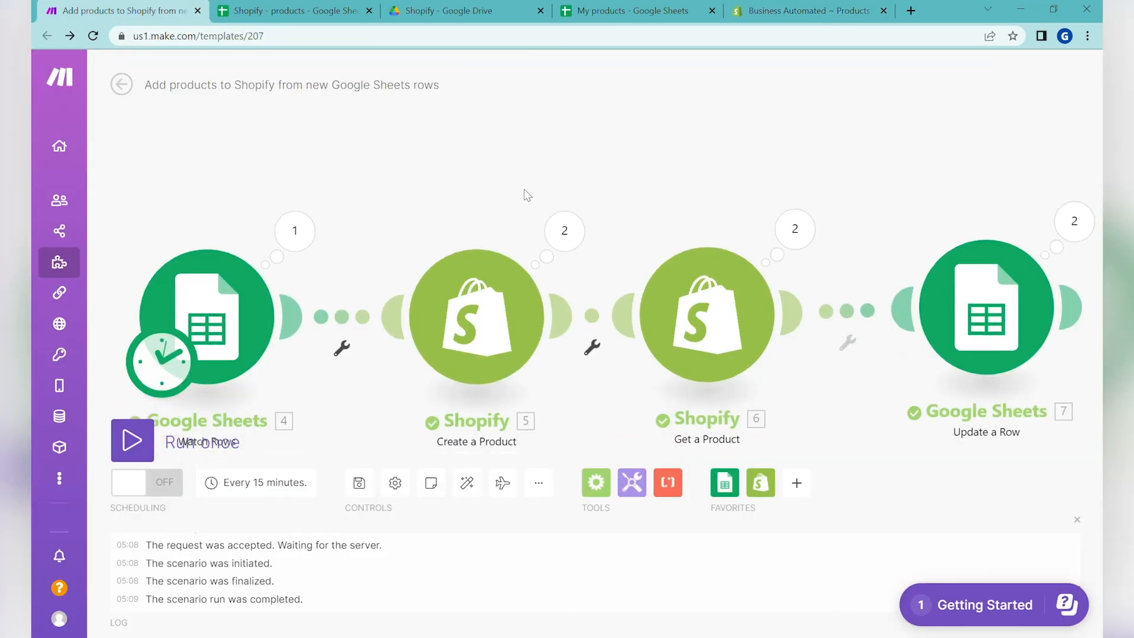
{"action": "left_click", "coordinate": [134, 438]}
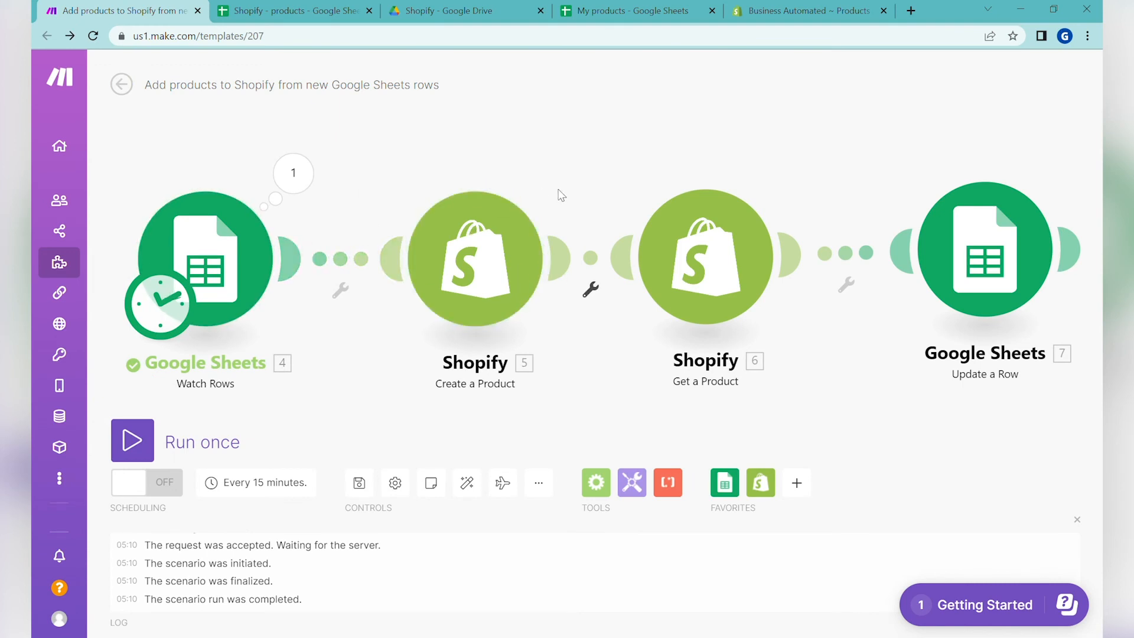
- In the My products sheet, copy the Big Round and Small Square data from title through Price into rows 4 and 5
{"action": "left_click", "coordinate": [610, 8]}
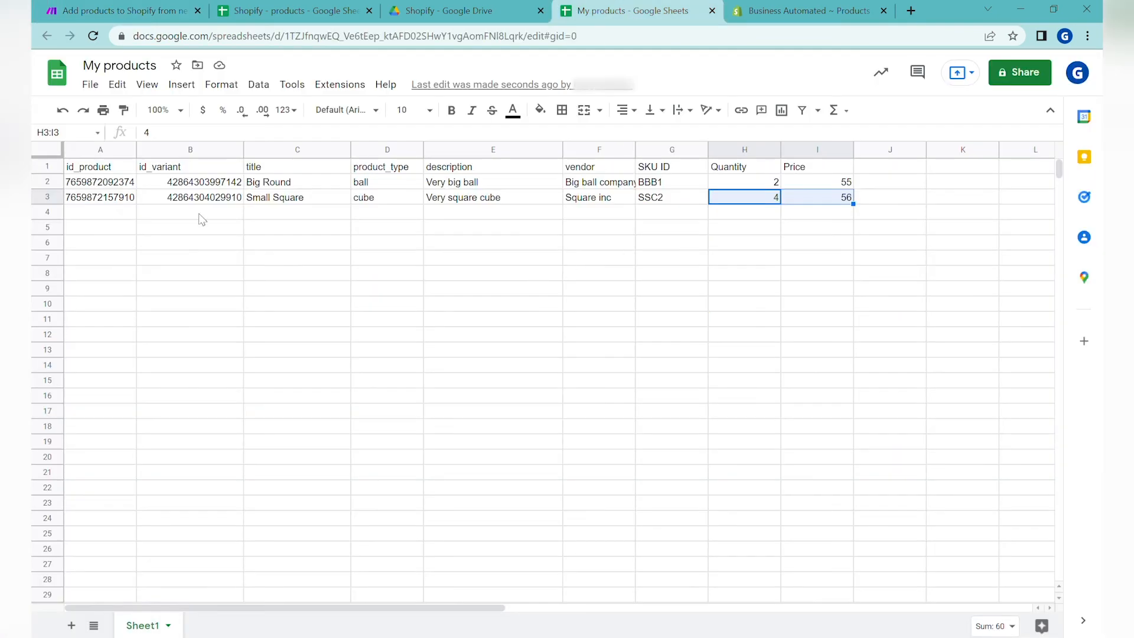
{"action": "left_click", "coordinate": [123, 185]}
{"action": "left_click_drag", "start_coordinate": [307, 186], "coordinate": [812, 200]}
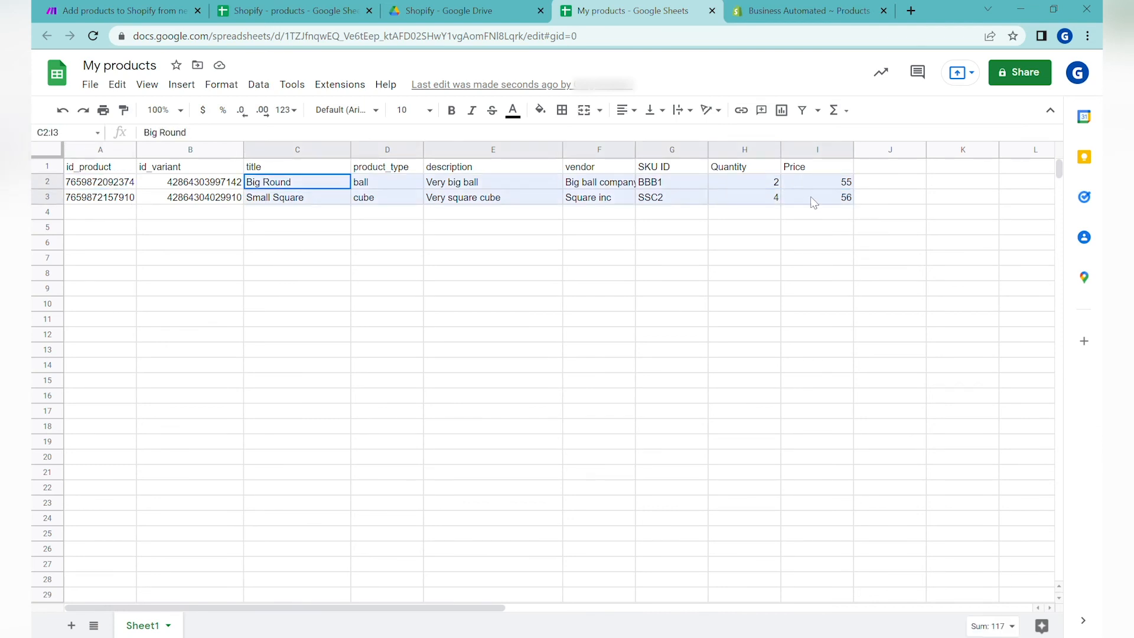
{"action": "key", "text": "ctrl+c"}
{"action": "left_click", "coordinate": [296, 213]}
{"action": "key", "text": "ctrl+v"}
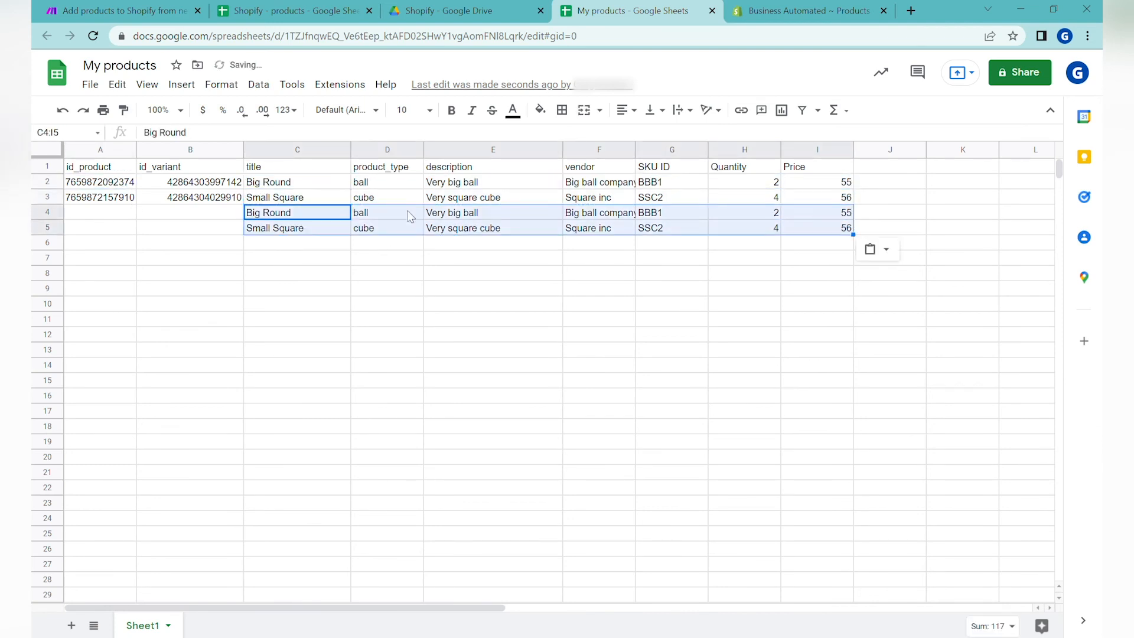
- Change the copied products' titles to Big Round 2 in row 4 and Small Square3 in row 5
{"action": "left_click", "coordinate": [323, 213]}
{"action": "double_click", "coordinate": [323, 214]}
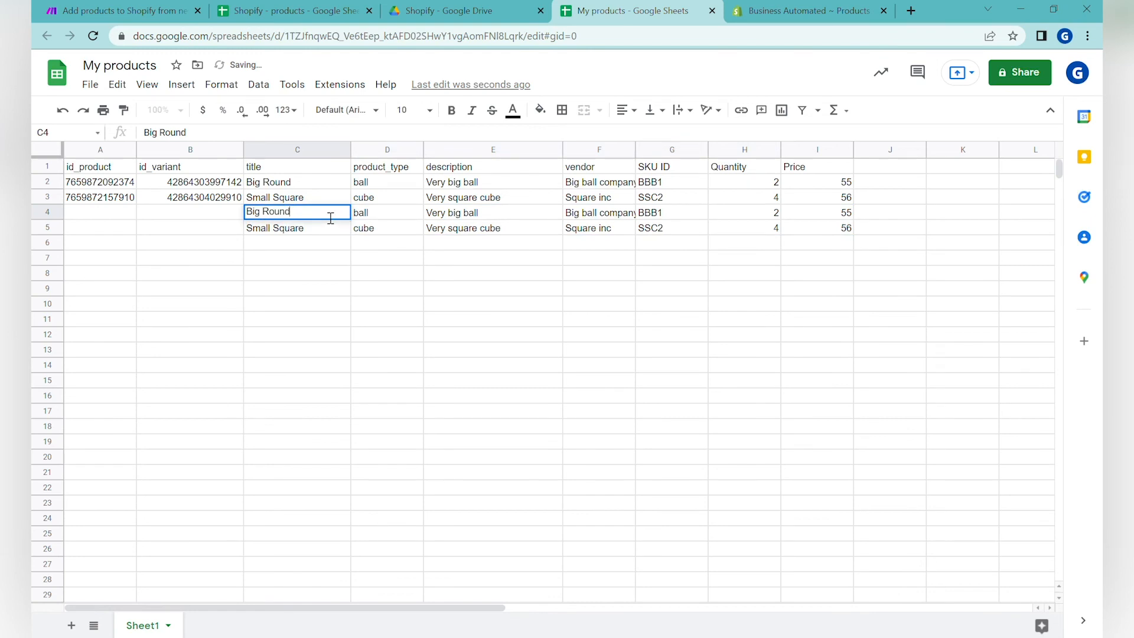
{"action": "type", "text": "2"}
{"action": "double_click", "coordinate": [326, 230]}
{"action": "type", "text": "3"}
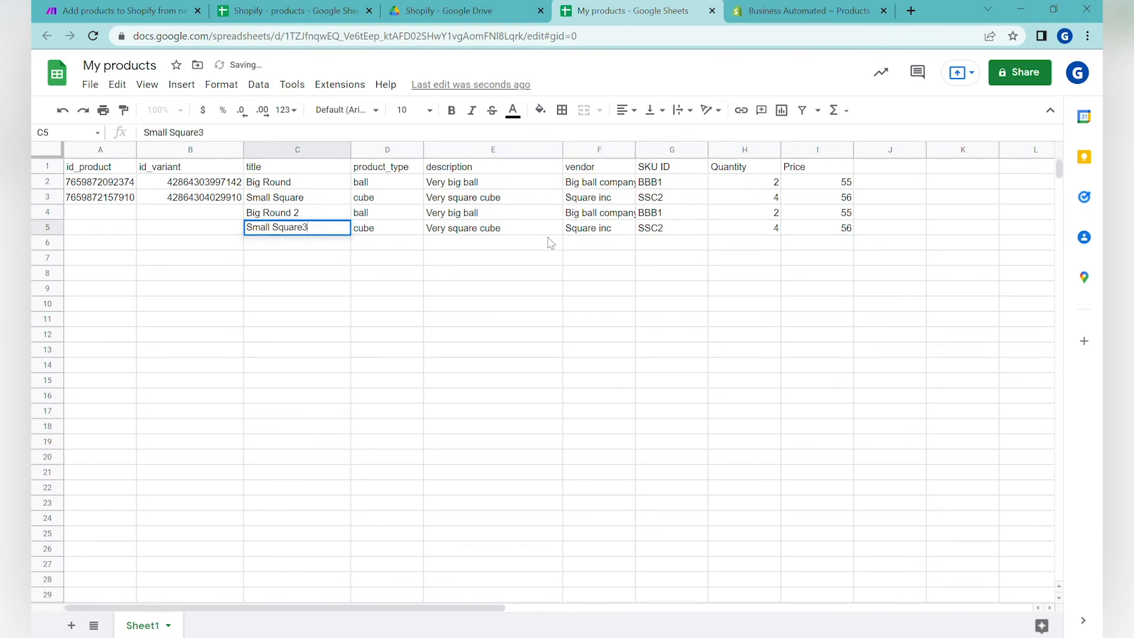
{"action": "left_click", "coordinate": [598, 242]}
- Change the SKU IDs of the new rows to BBB4 for Big Round 2 and SSC4 for Small Square3
{"action": "double_click", "coordinate": [676, 213]}
{"action": "key", "text": "BackSpace"}
{"action": "type", "text": "4"}
{"action": "left_click", "coordinate": [685, 232]}
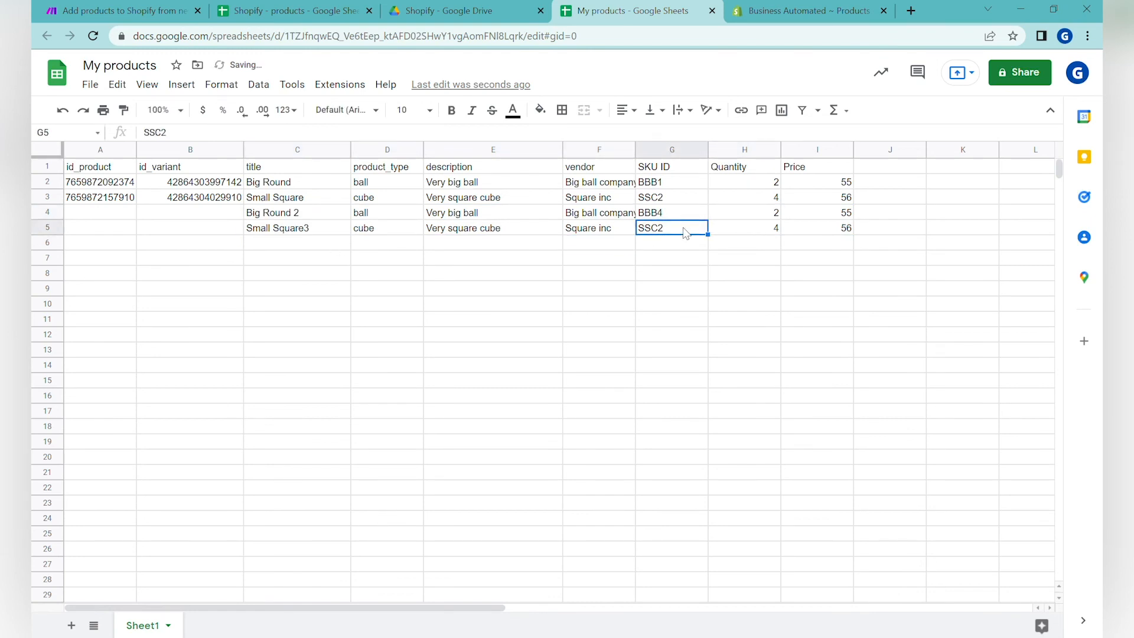
{"action": "double_click", "coordinate": [684, 229]}
{"action": "key", "text": "BackSpace"}
{"action": "type", "text": "4"}
- Set the prices of Big Round 2 and Small Square3 to 11 and 22, and both quantities to 22
{"action": "left_click", "coordinate": [839, 215]}
{"action": "type", "text": "11"}
{"action": "left_click", "coordinate": [839, 232]}
{"action": "type", "text": "22"}
{"action": "left_click", "coordinate": [762, 215]}
{"action": "type", "text": "2"}
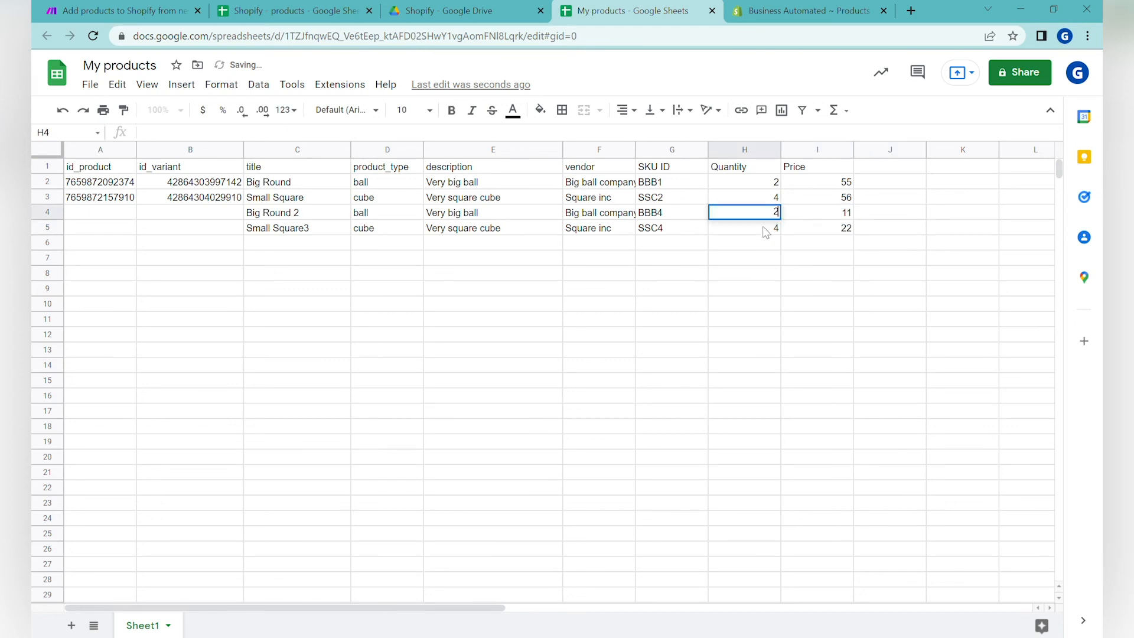
{"action": "type", "text": "2"}
{"action": "left_click", "coordinate": [765, 230]}
{"action": "type", "text": "22"}
{"action": "left_click", "coordinate": [753, 260]}
- Switch to Make and run the scenario once to process the two new sheet rows
{"action": "left_click_drag", "start_coordinate": [164, 216], "coordinate": [869, 236]}
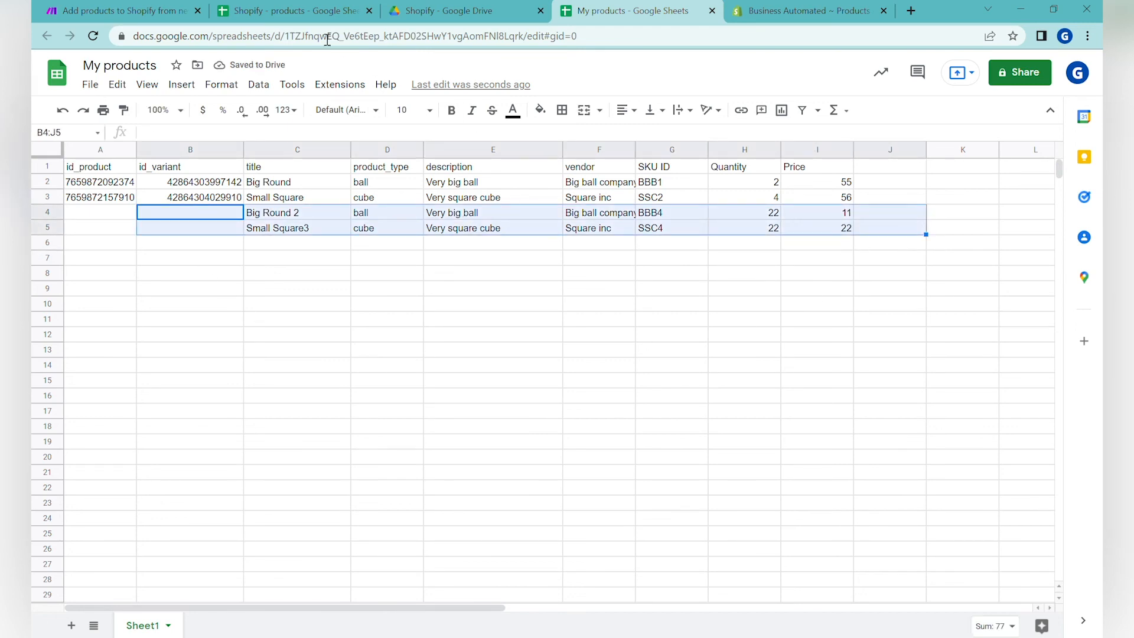
{"action": "left_click", "coordinate": [172, 11]}
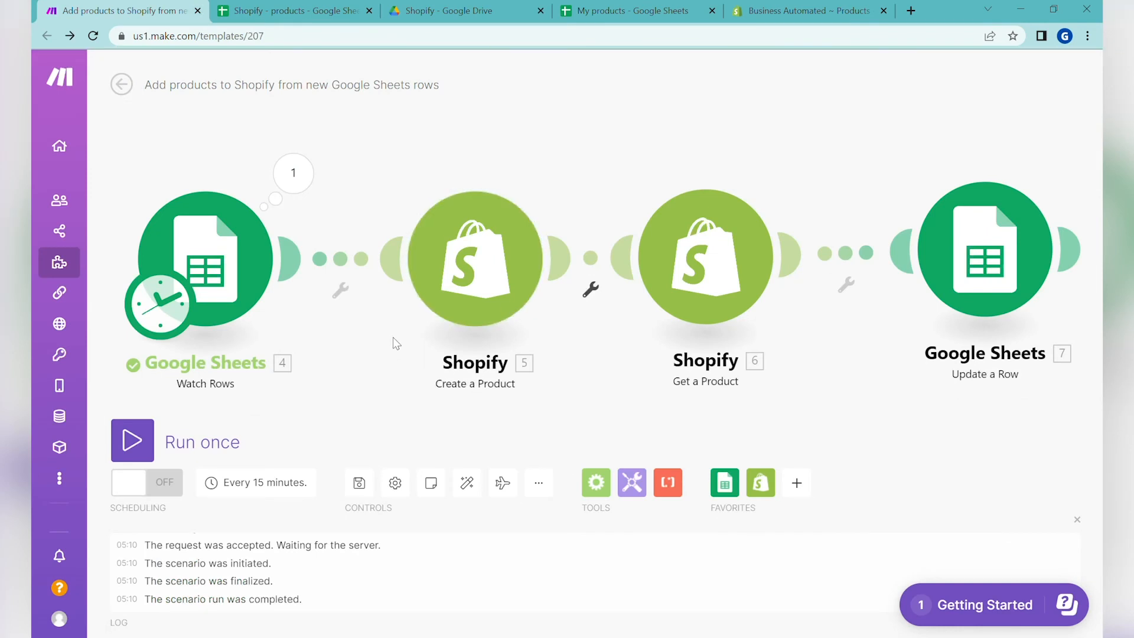
{"action": "left_click", "coordinate": [147, 450]}
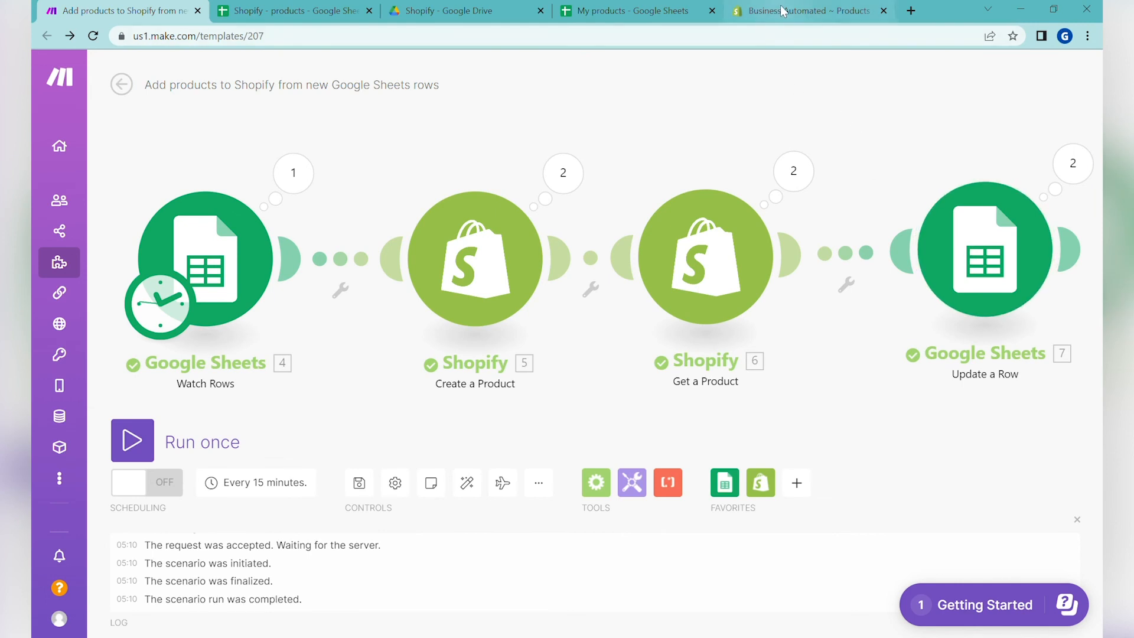
- Check the id_product and id_variant cells of rows 4 and 5 in the My products sheet
{"action": "left_click", "coordinate": [679, 11]}
{"action": "left_click", "coordinate": [297, 288]}
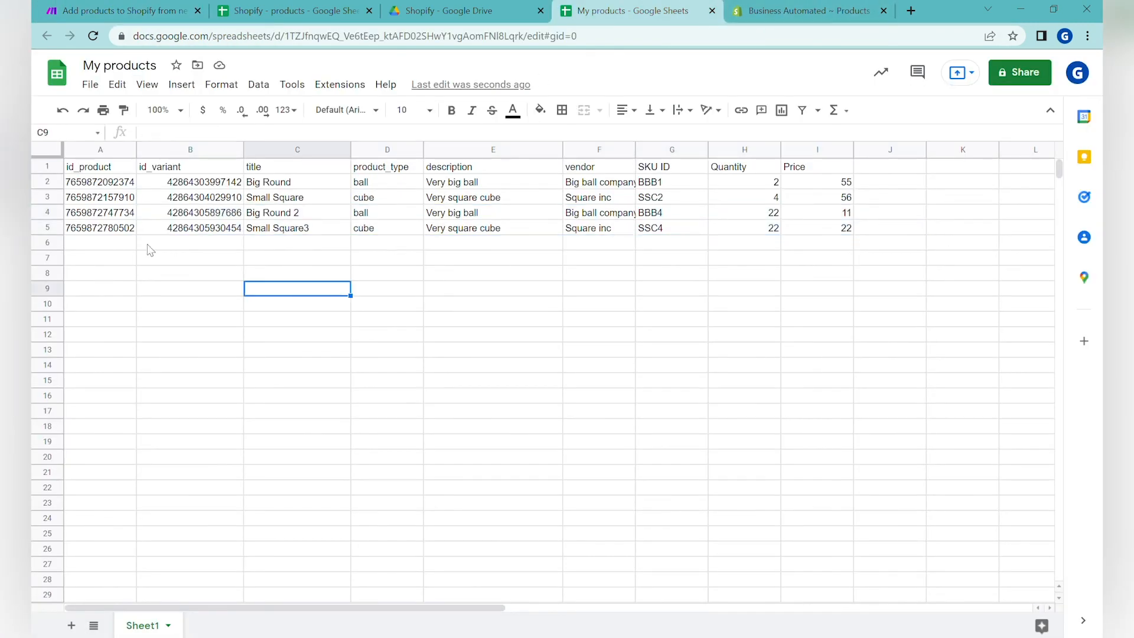
{"action": "left_click", "coordinate": [119, 219]}
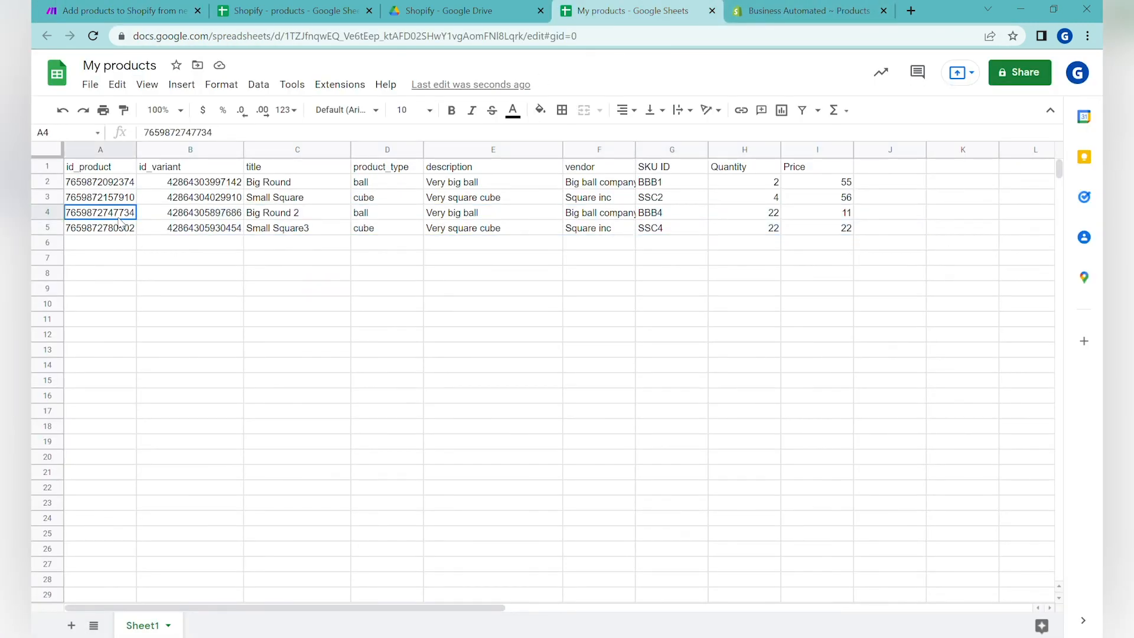
{"action": "left_click_drag", "start_coordinate": [118, 219], "coordinate": [116, 236]}
{"action": "key", "text": "Right"}
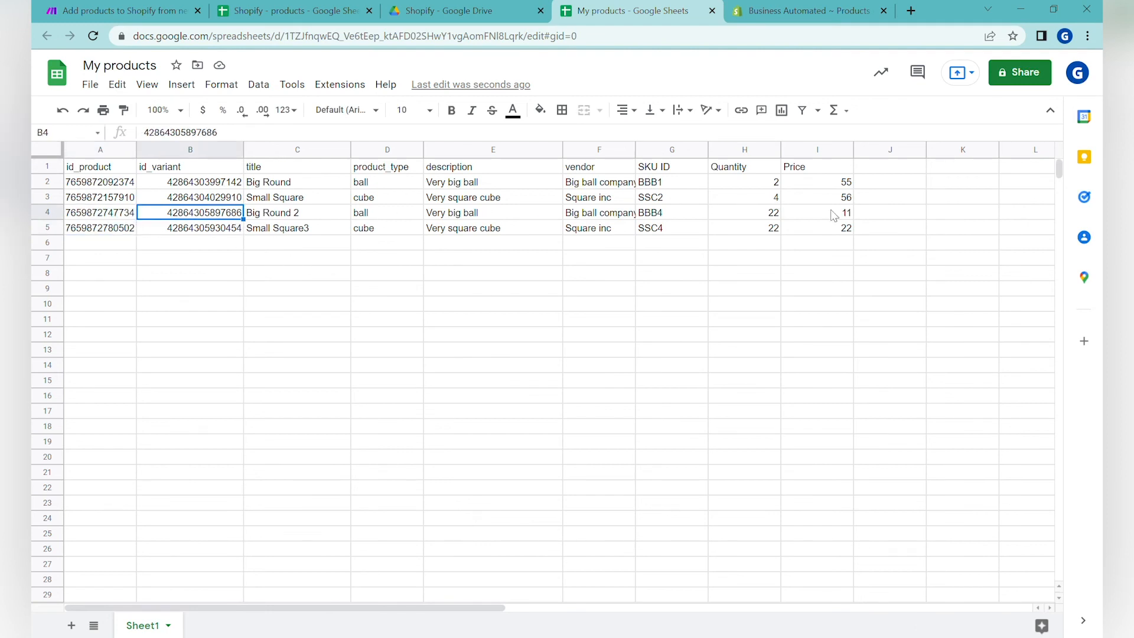
{"action": "left_click_drag", "start_coordinate": [833, 215], "coordinate": [106, 233]}
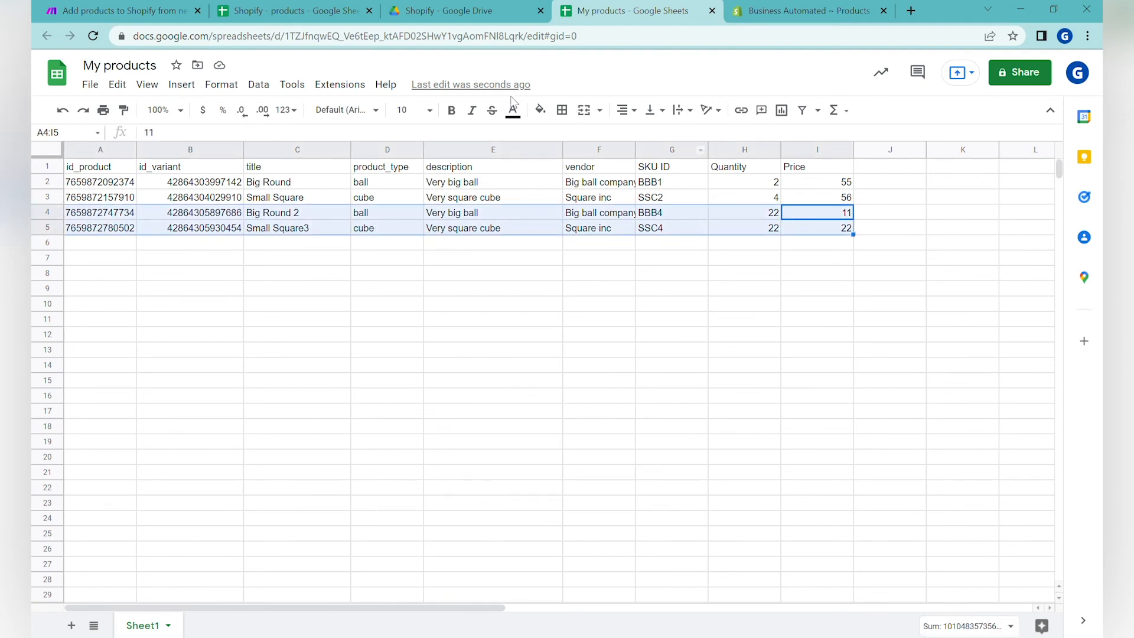
- Go back to the Shopify product list and check the new products' status, type and vendor
{"action": "left_click", "coordinate": [811, 8]}
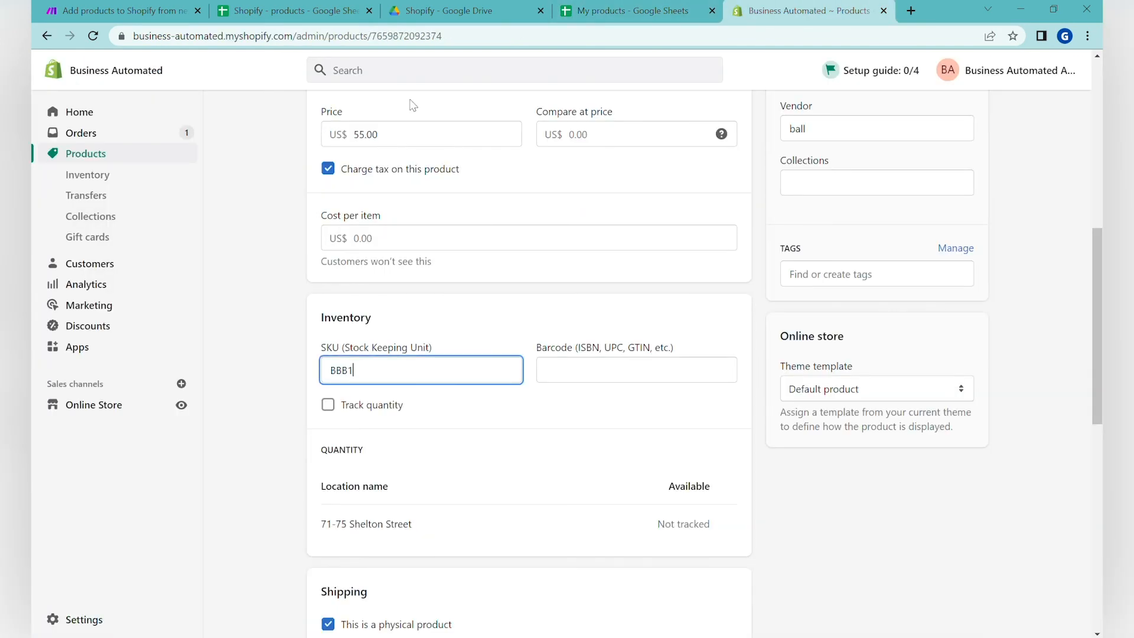
{"action": "scroll", "coordinate": [236, 189], "scroll_direction": "up", "scroll_amount": 10}
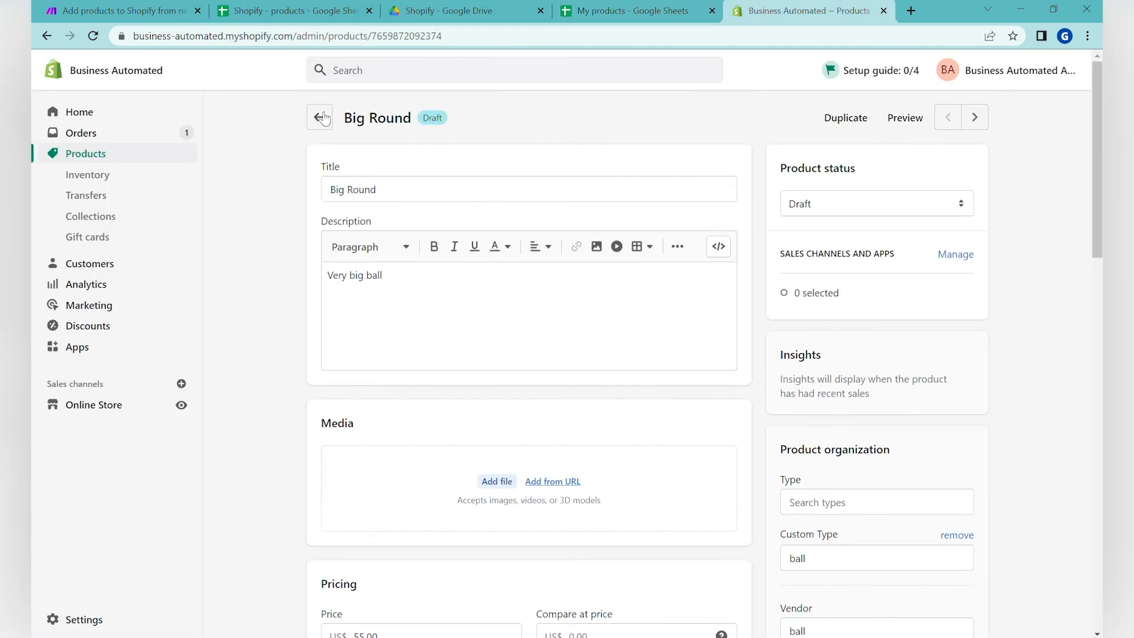
{"action": "left_click", "coordinate": [319, 118]}
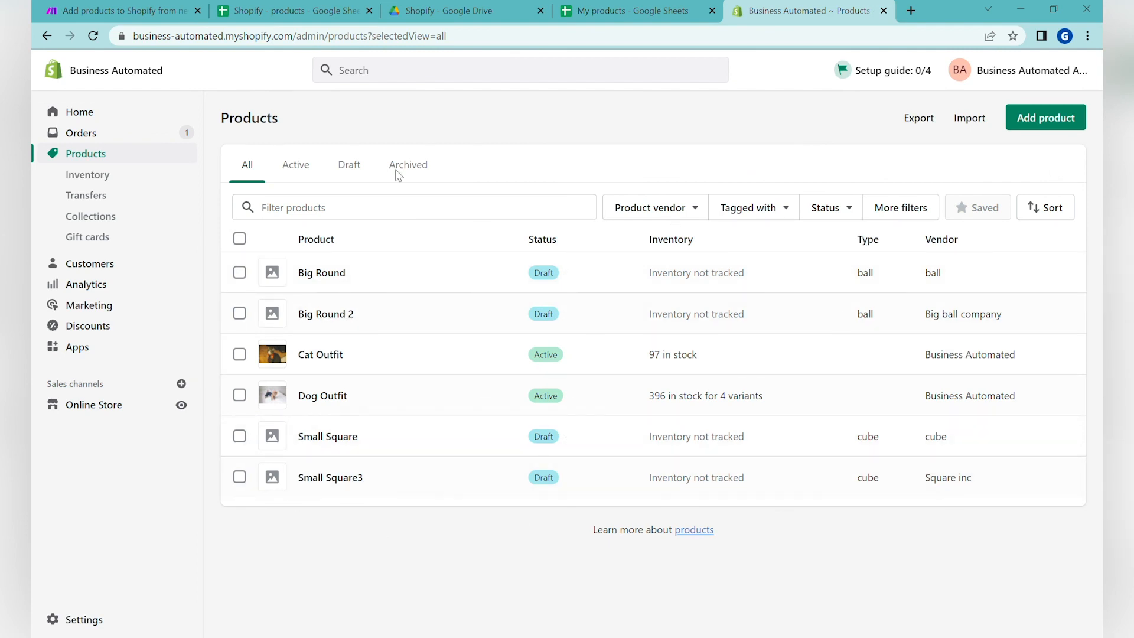
- Confirm the Make scenario's schedule to run at regular intervals of 15 minutes
{"action": "left_click", "coordinate": [124, 10]}
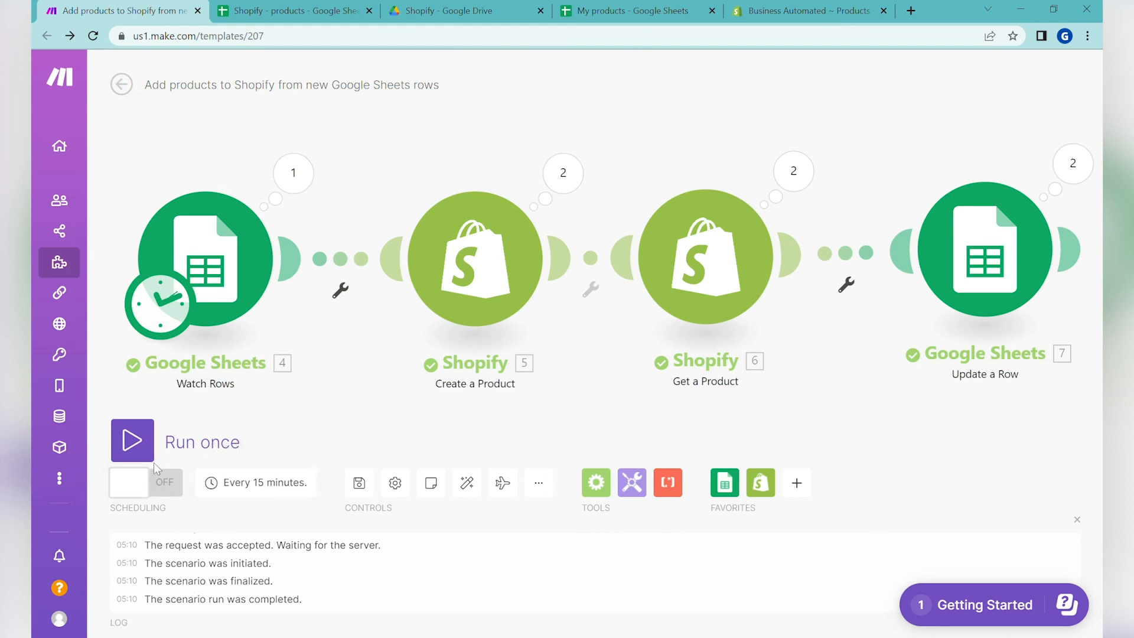
{"action": "left_click", "coordinate": [638, 10]}
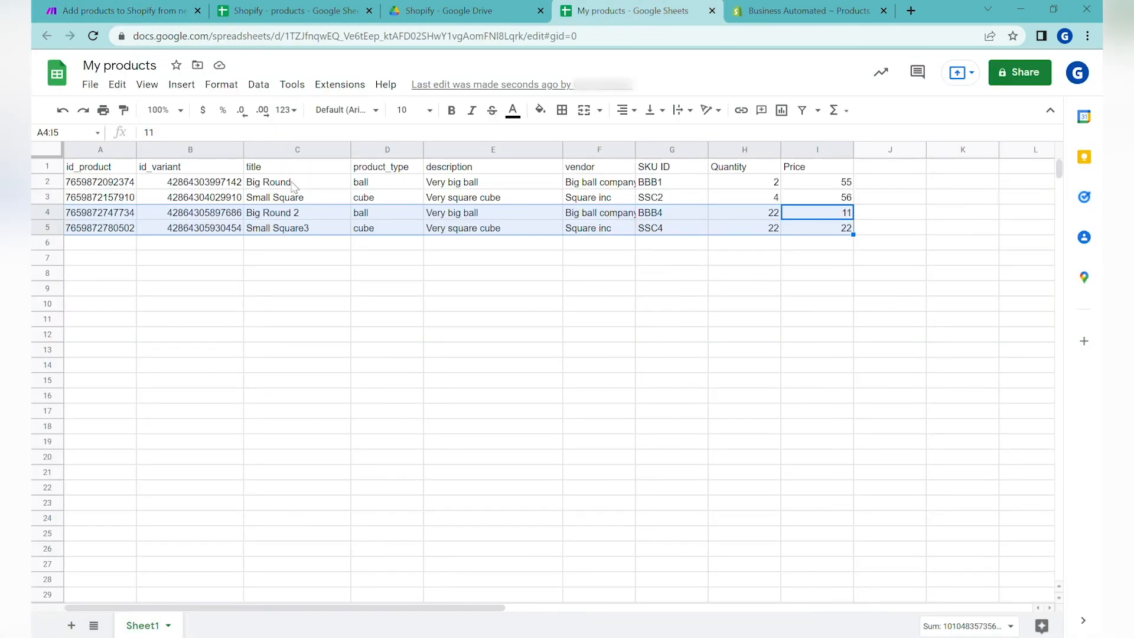
{"action": "left_click", "coordinate": [145, 6]}
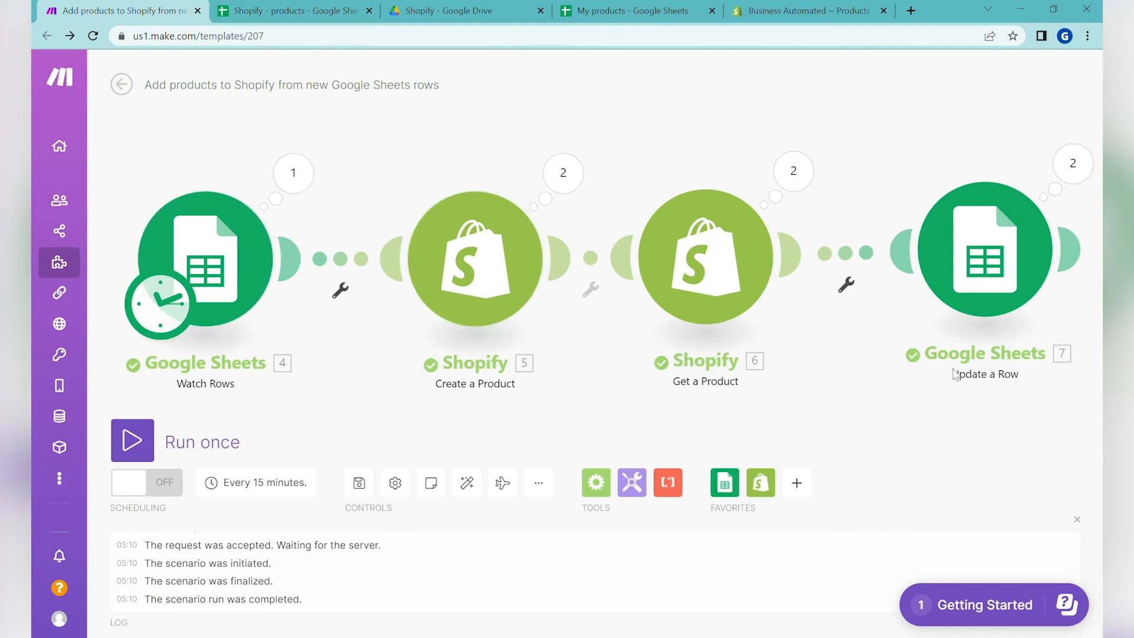
{"action": "left_click", "coordinate": [237, 480]}
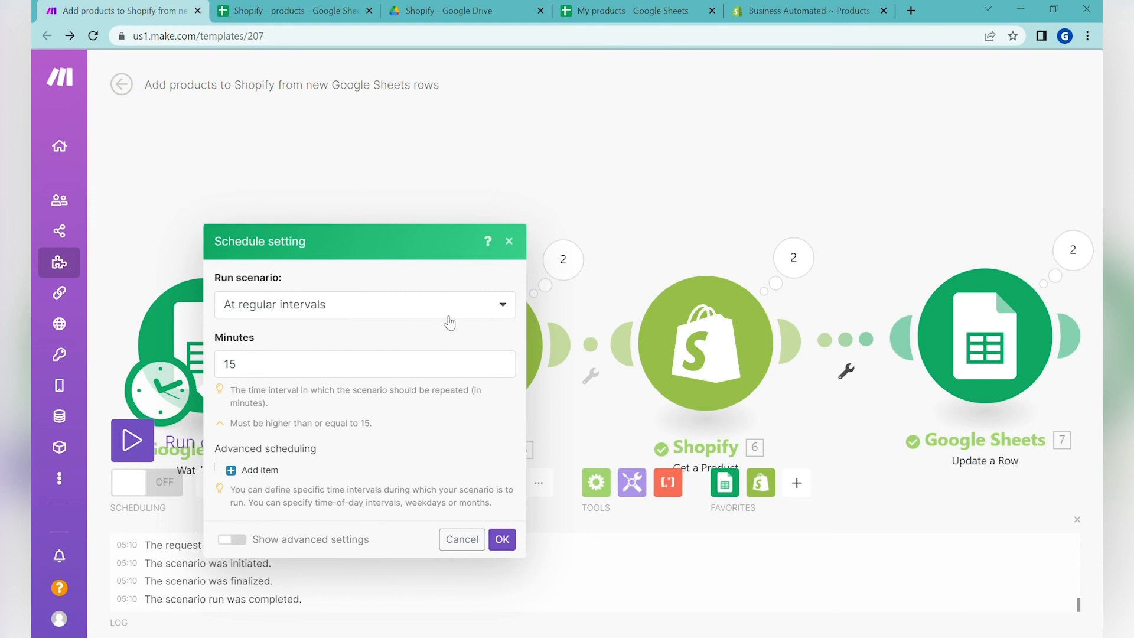
{"action": "left_click", "coordinate": [503, 539]}
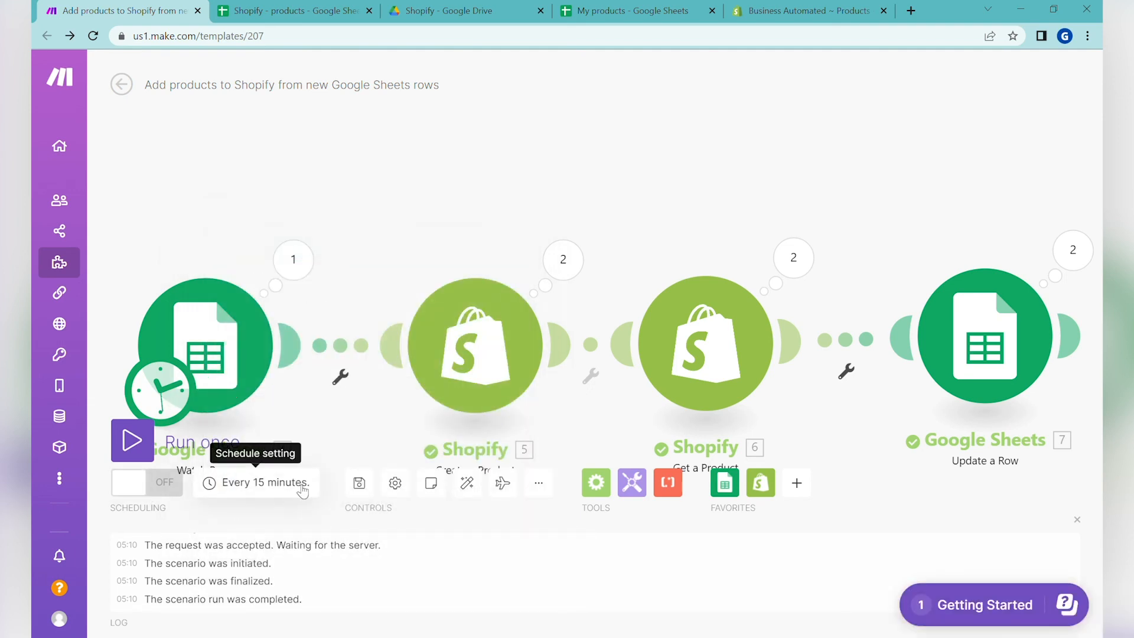